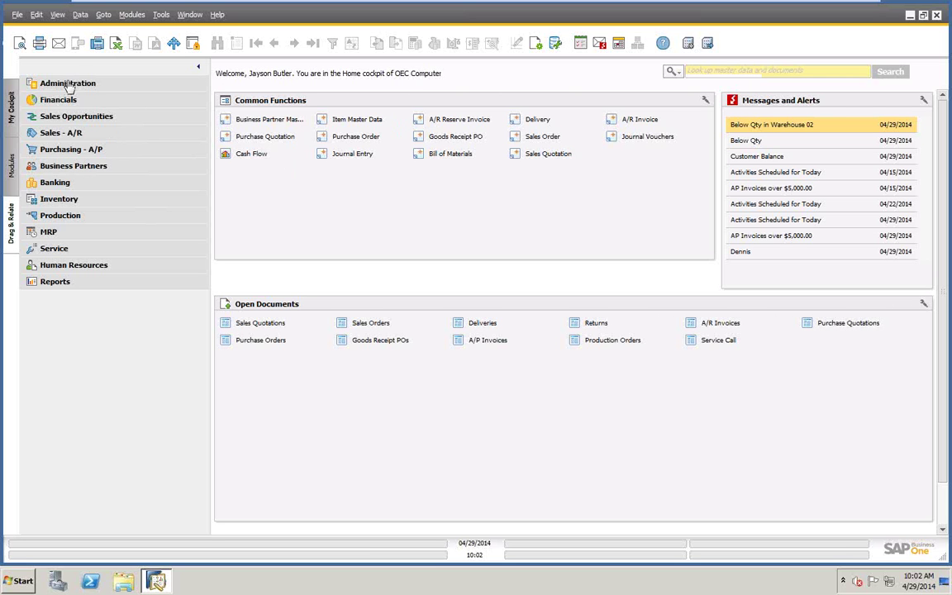
pyautogui.click(62, 186)
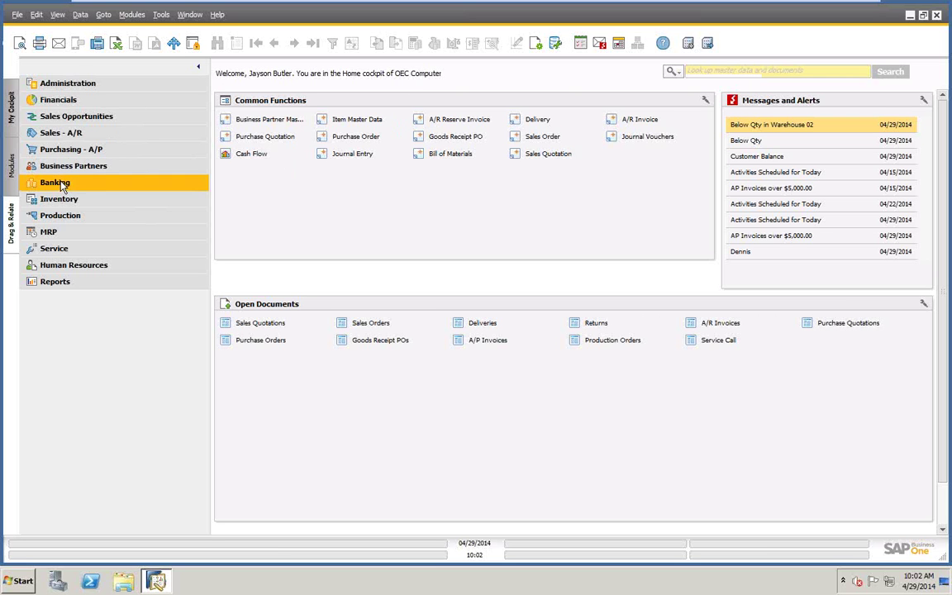
pyautogui.click(81, 187)
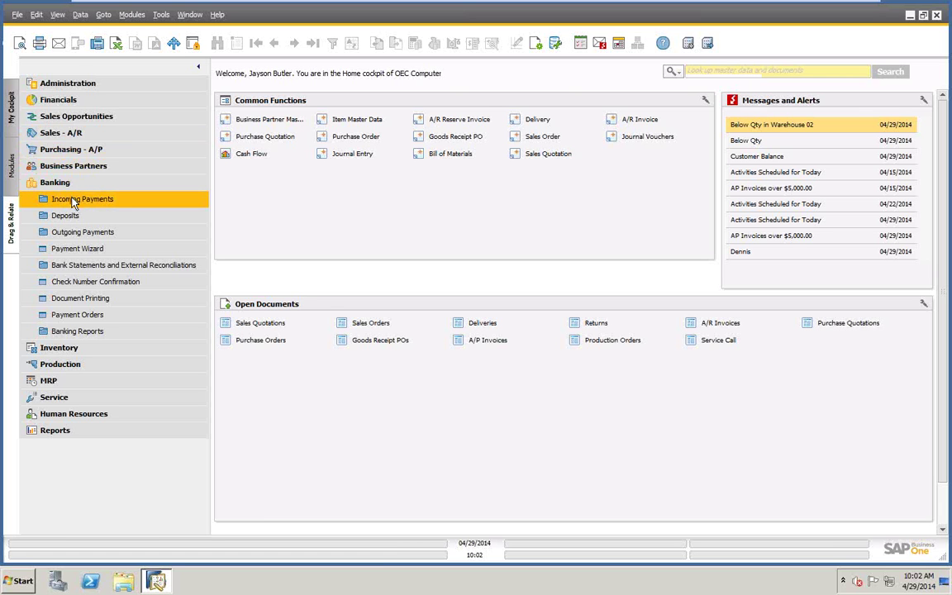
pyautogui.click(73, 166)
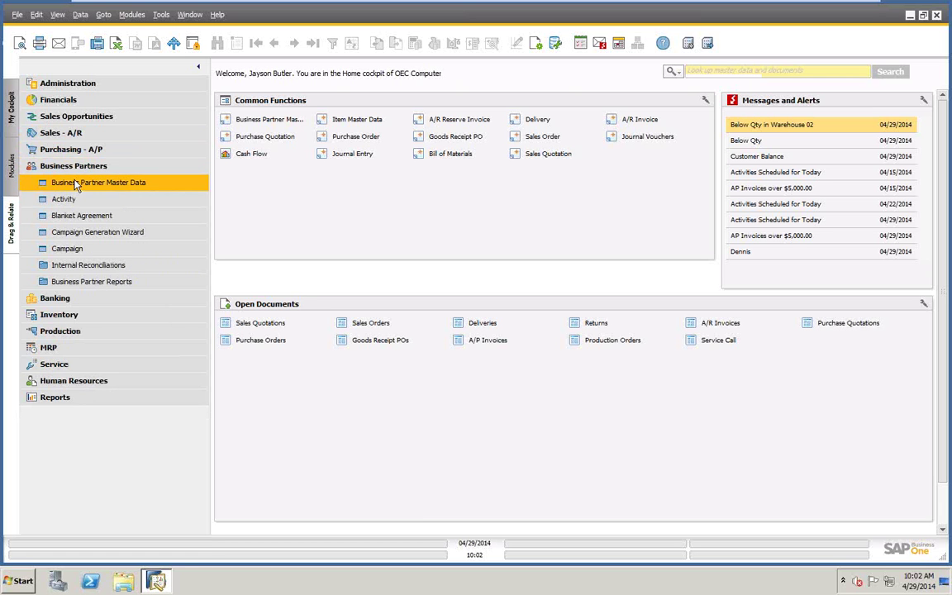
pyautogui.click(74, 167)
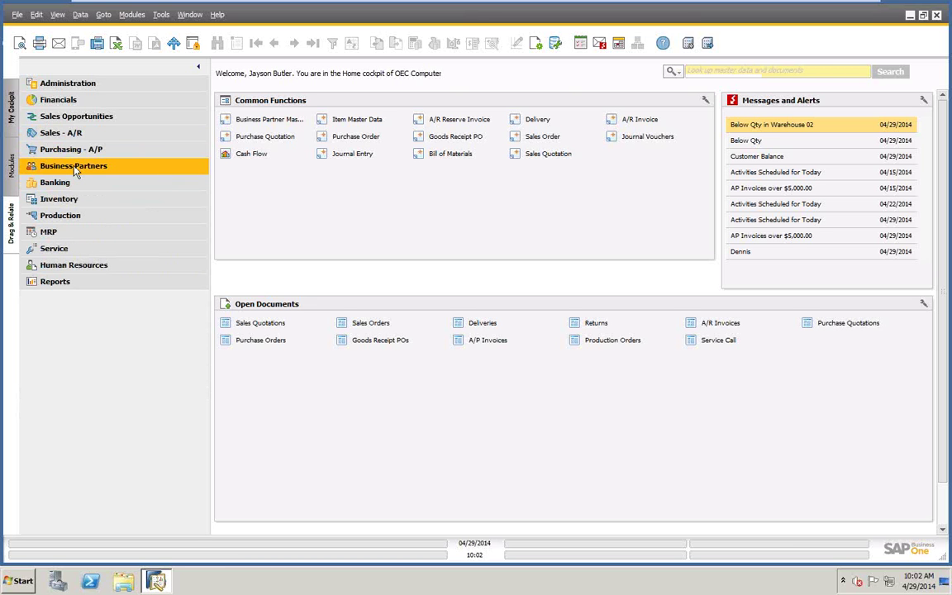
# Open a new Incoming Payments document from the Banking module and enlarge its window
pyautogui.click(58, 185)
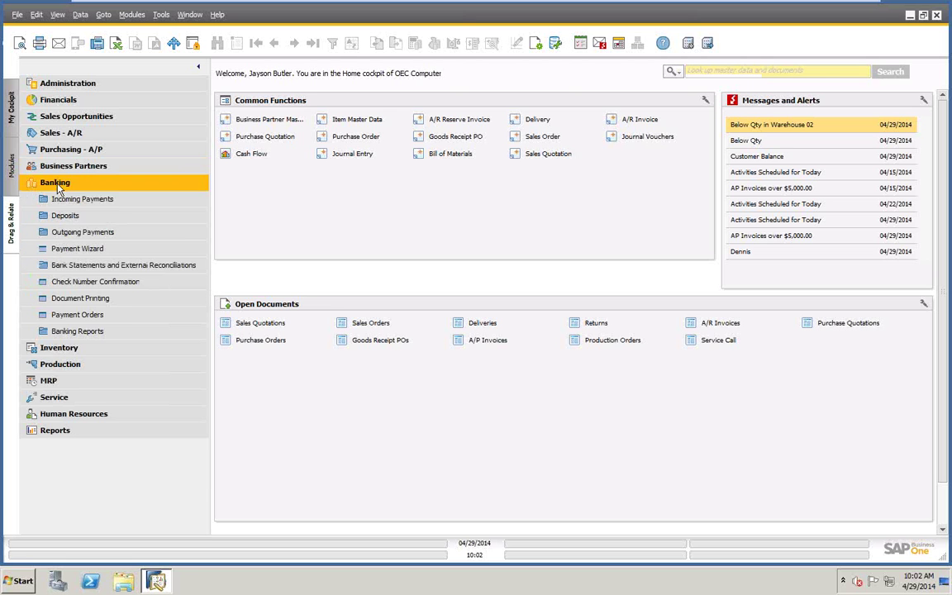
pyautogui.click(80, 200)
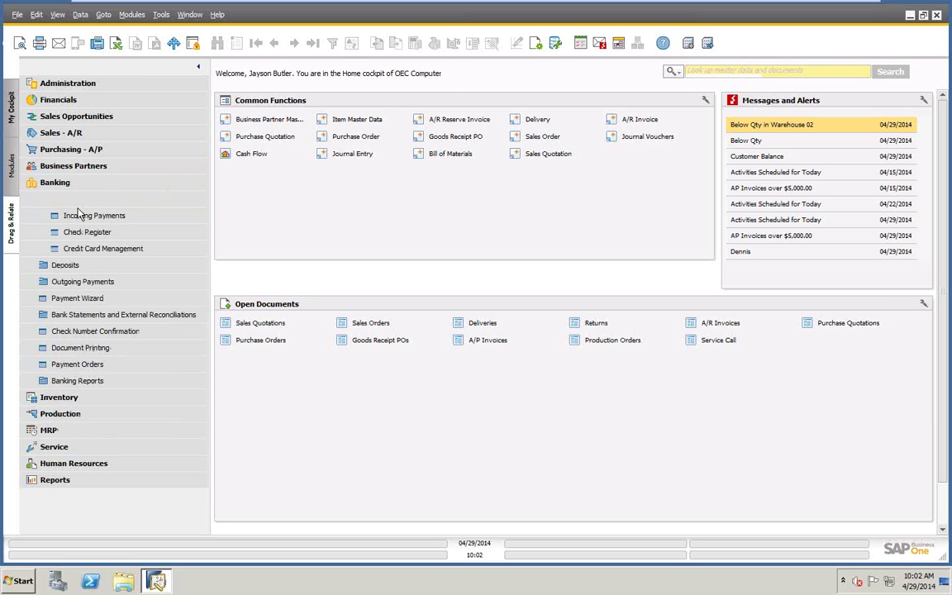
pyautogui.click(83, 216)
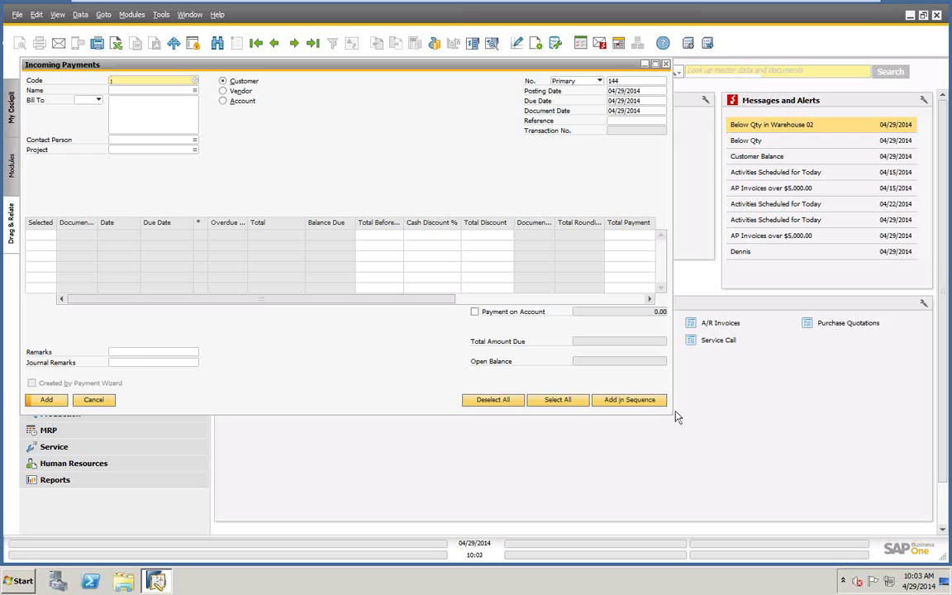
pyautogui.moveTo(670, 413); pyautogui.dragTo(881, 499)
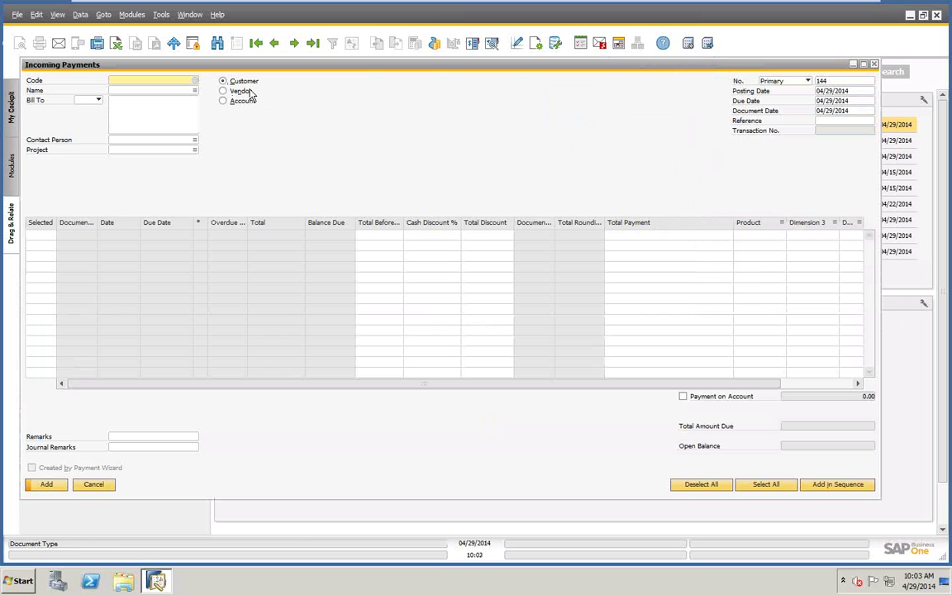
# Look through the business partners available for a customer payment and for a vendor payment, without choosing one
pyautogui.click(149, 79)
pyautogui.press('Tab')
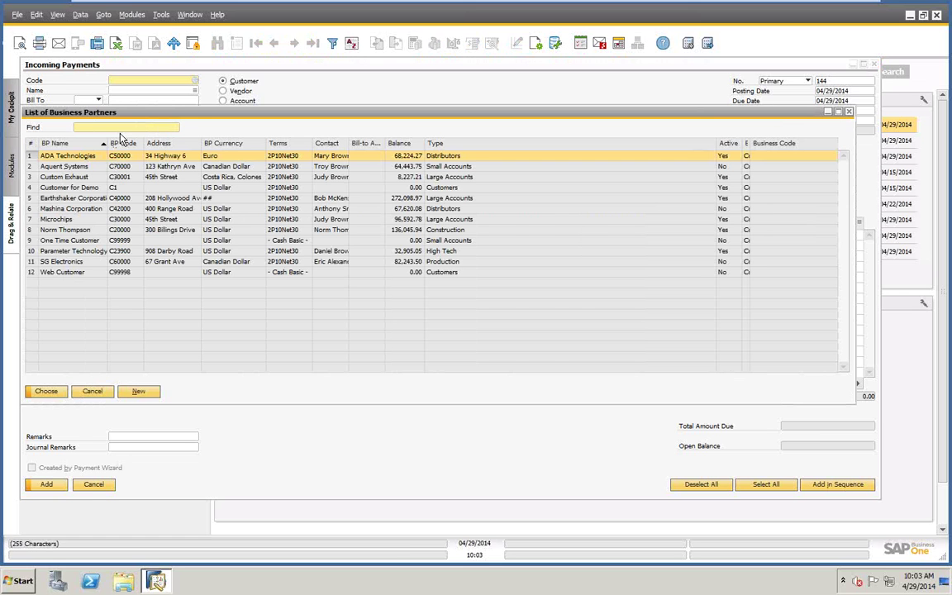
pyautogui.click(91, 390)
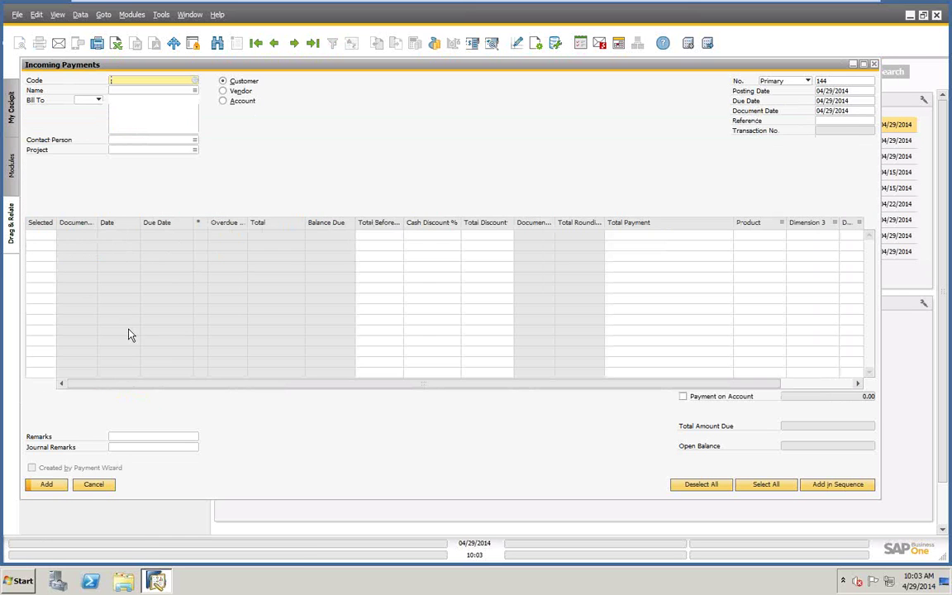
pyautogui.click(223, 91)
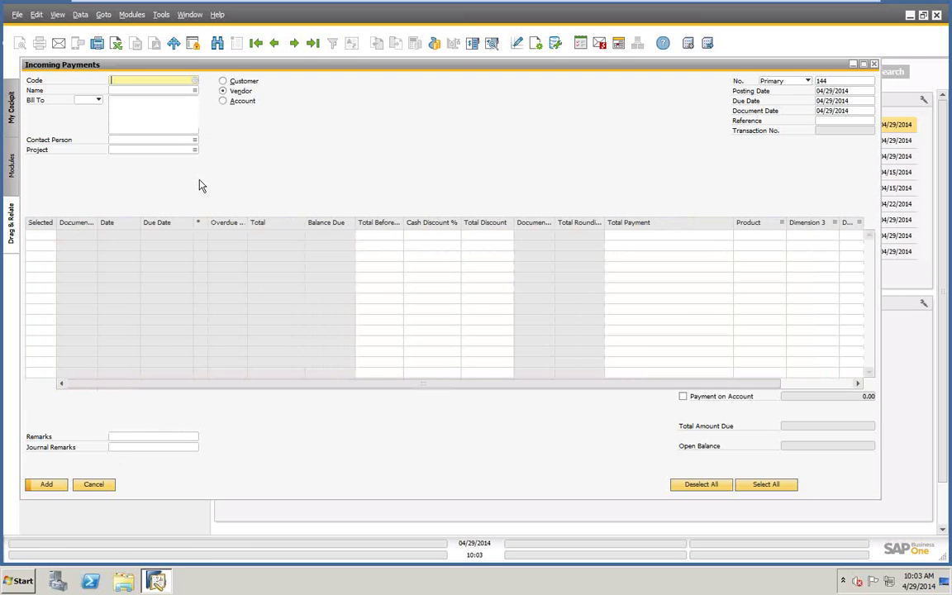
pyautogui.press('Tab')
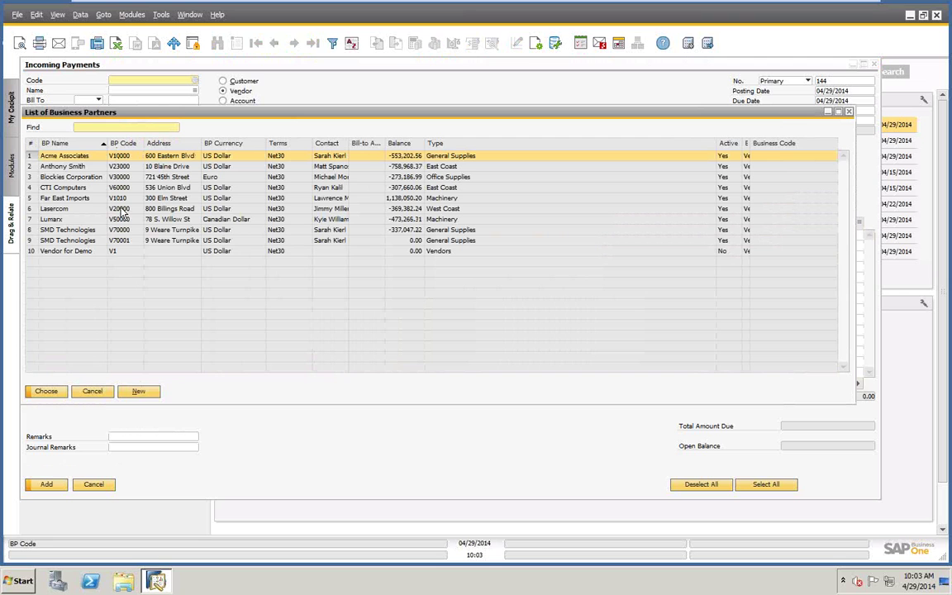
pyautogui.click(93, 392)
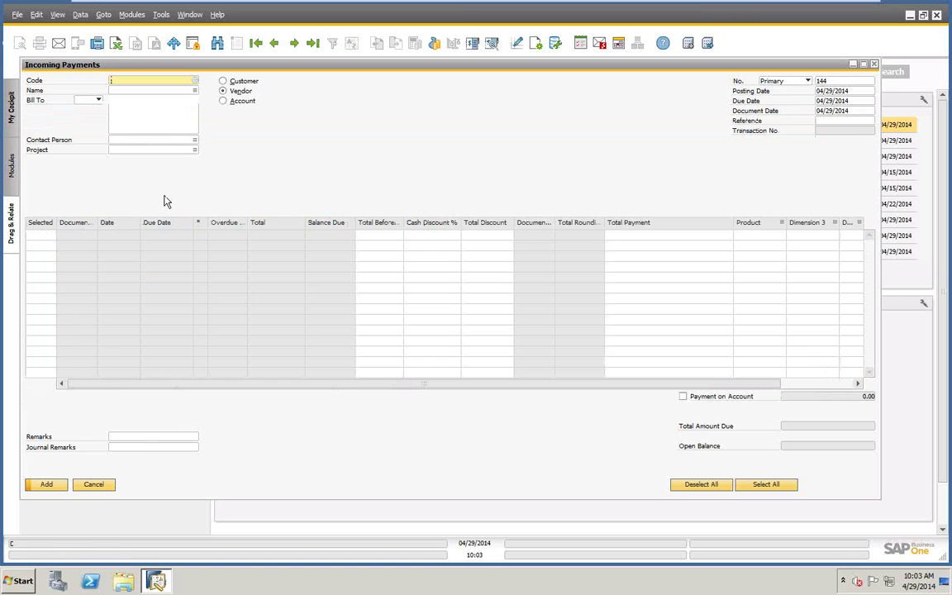
# Make the incoming payment an Account payment and assign the Miscellaneous Expense G/L account to its first row
pyautogui.click(223, 102)
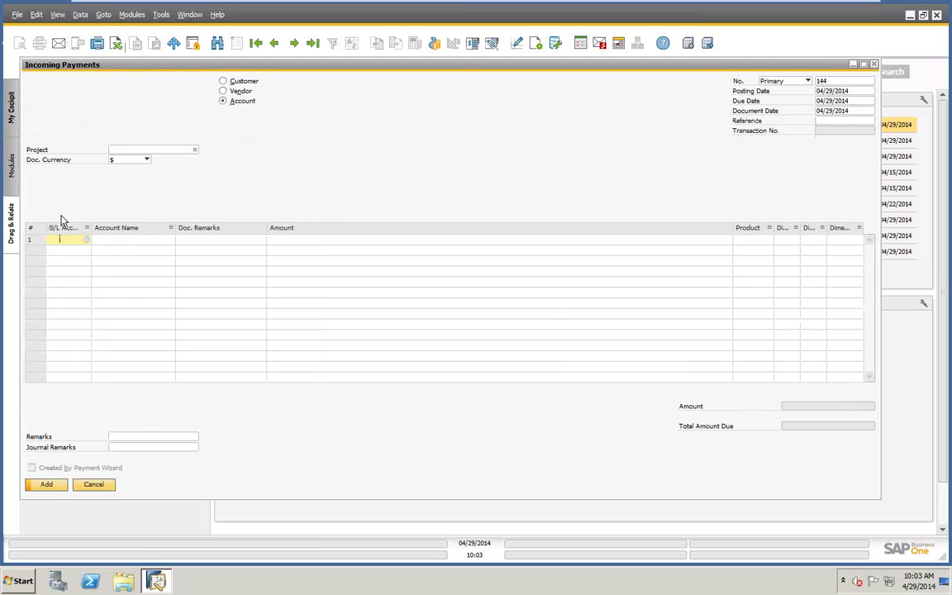
pyautogui.moveTo(89, 228); pyautogui.dragTo(123, 229)
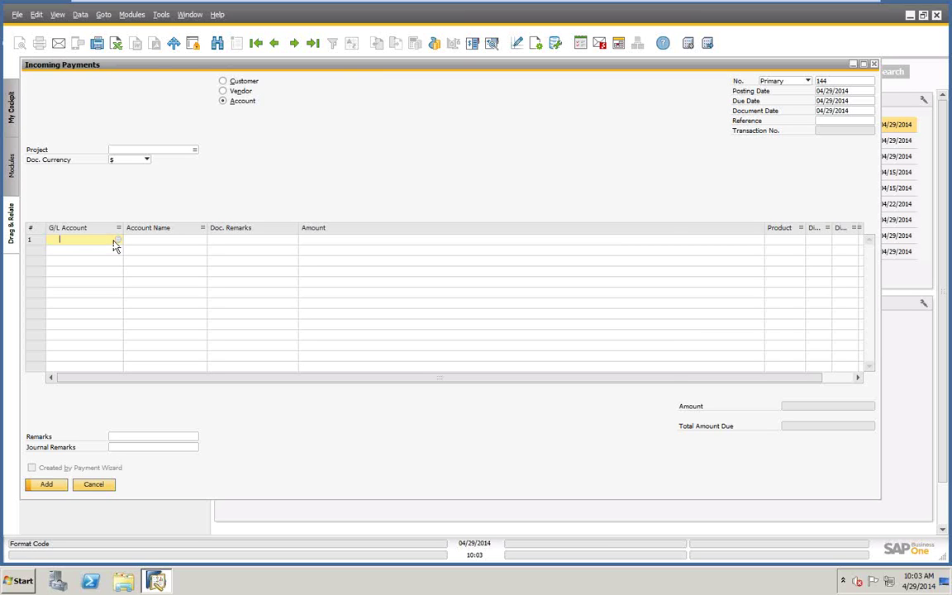
pyautogui.click(116, 242)
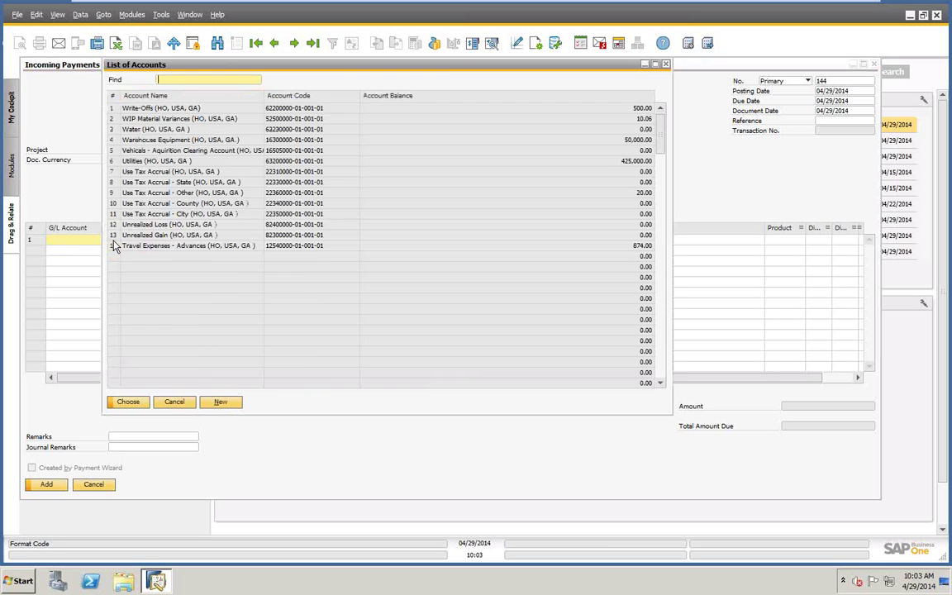
pyautogui.write('mi')
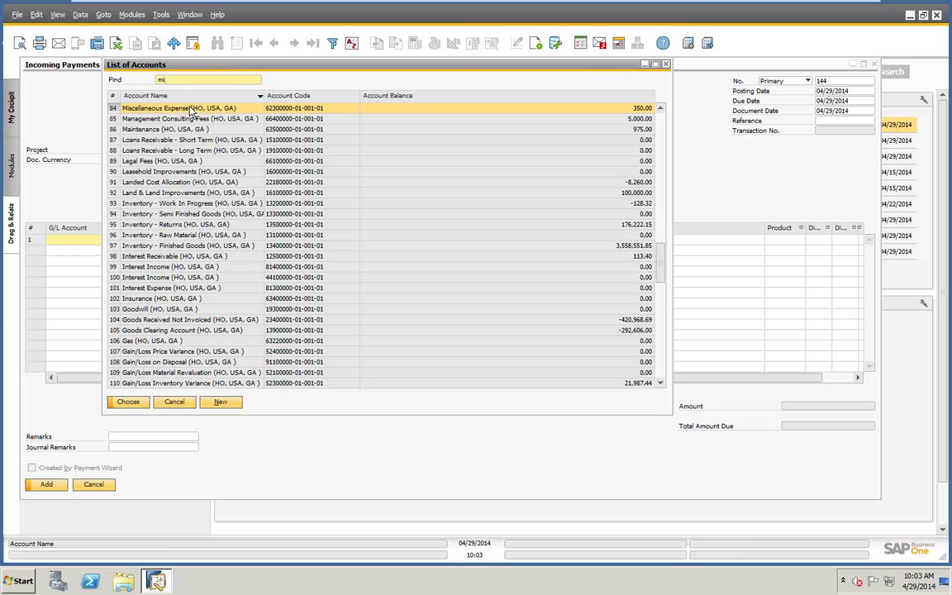
pyautogui.click(129, 402)
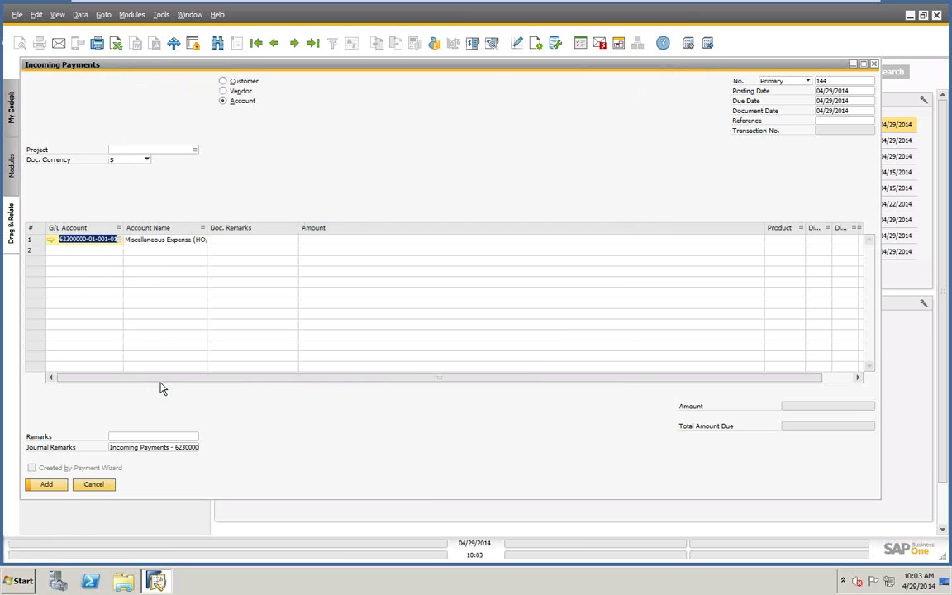
# Set the amount of the Miscellaneous Expense row to $25.00
pyautogui.press('Tab')
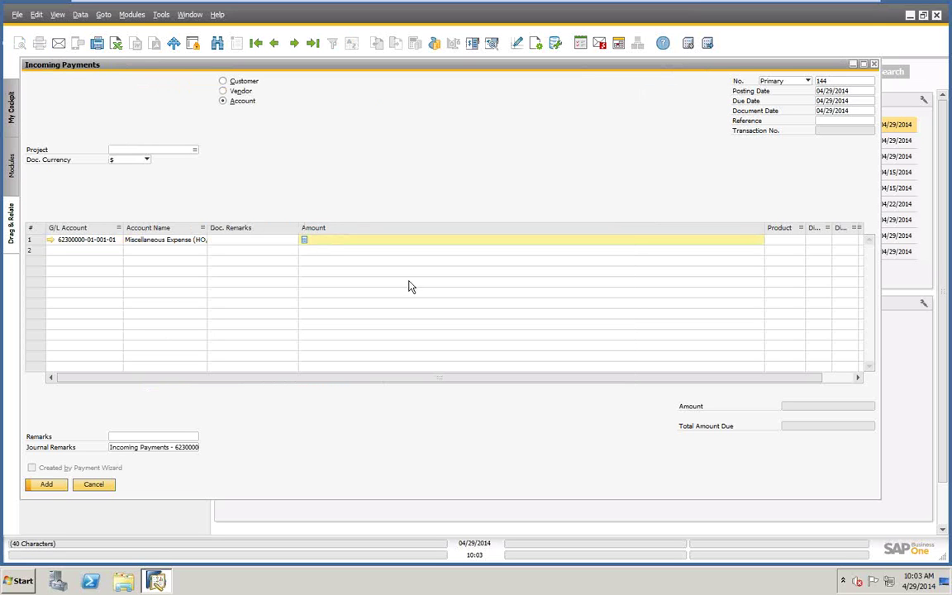
pyautogui.write('2')
pyautogui.press('BackSpace')
pyautogui.press('BackSpace')
pyautogui.write('25')
pyautogui.press('Tab')
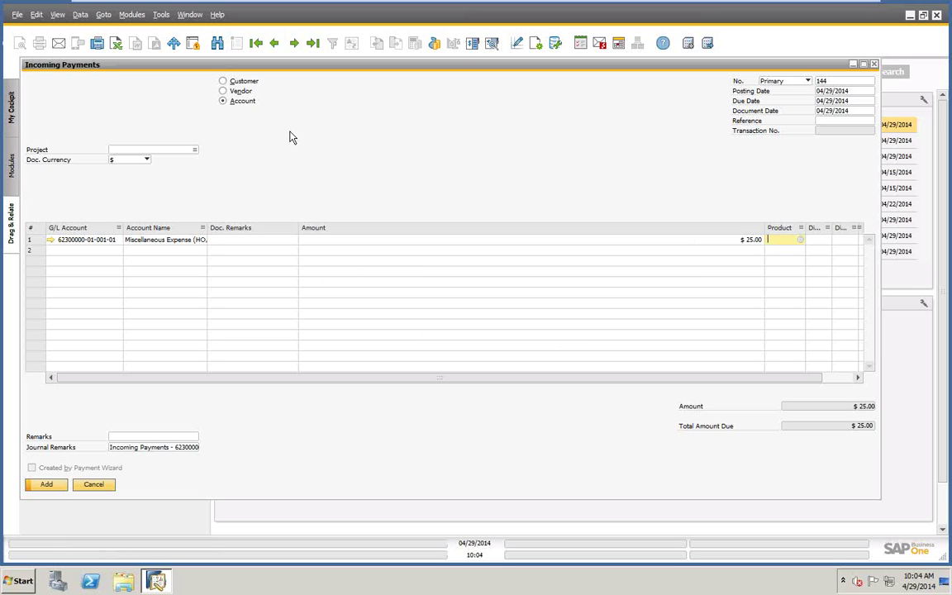
# Open the payment means and examine the check, bank transfer and credit card options
pyautogui.rightClick(354, 104)
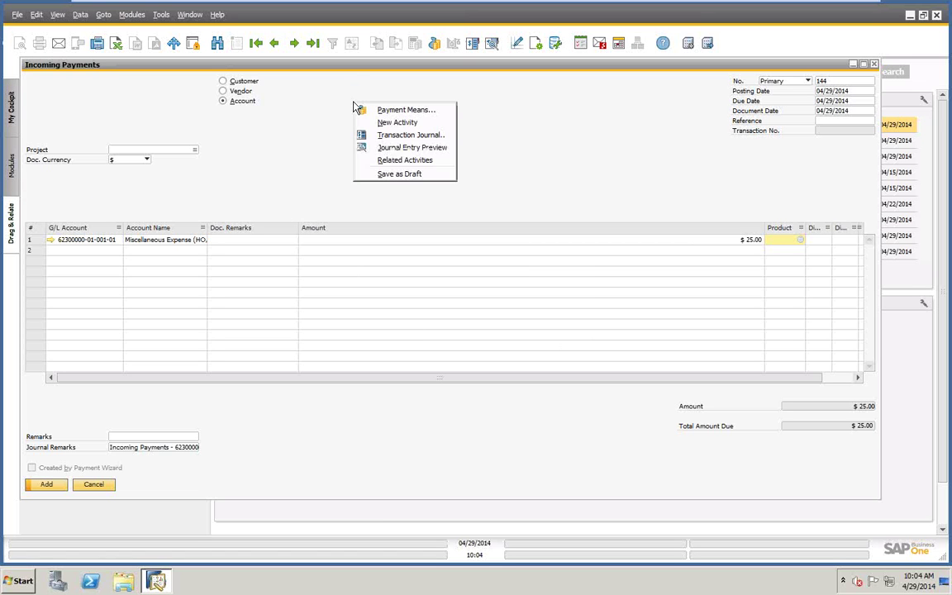
pyautogui.click(392, 109)
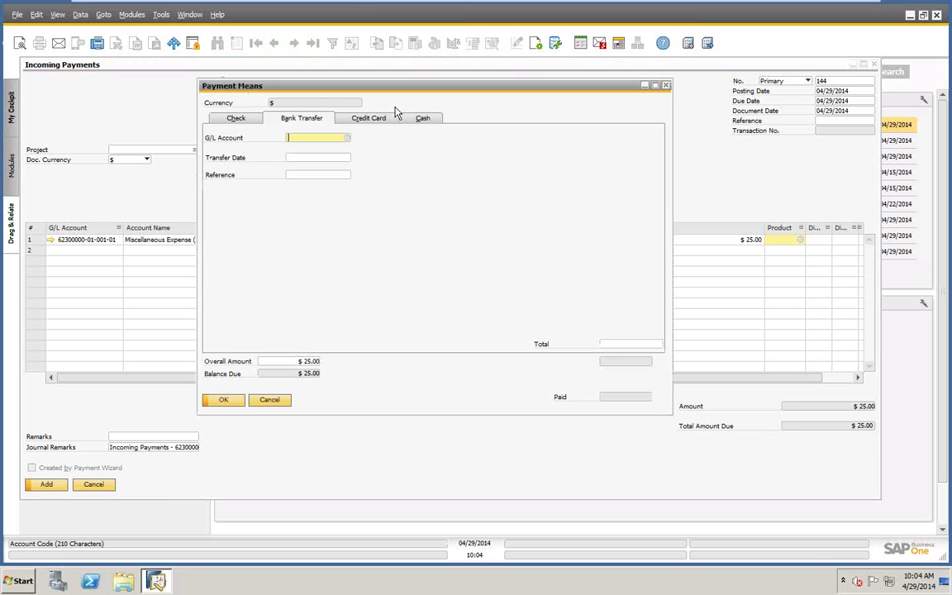
pyautogui.click(233, 121)
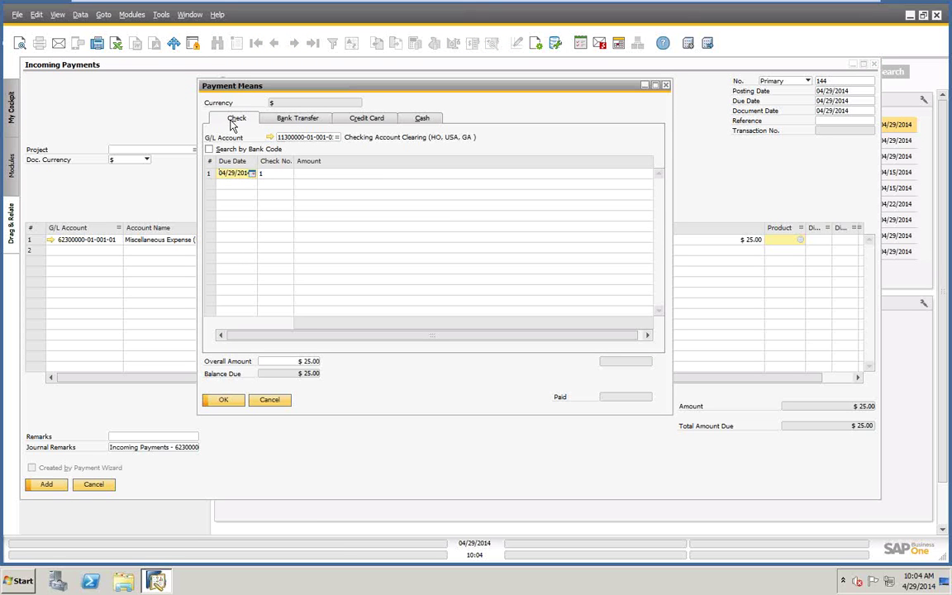
pyautogui.click(295, 120)
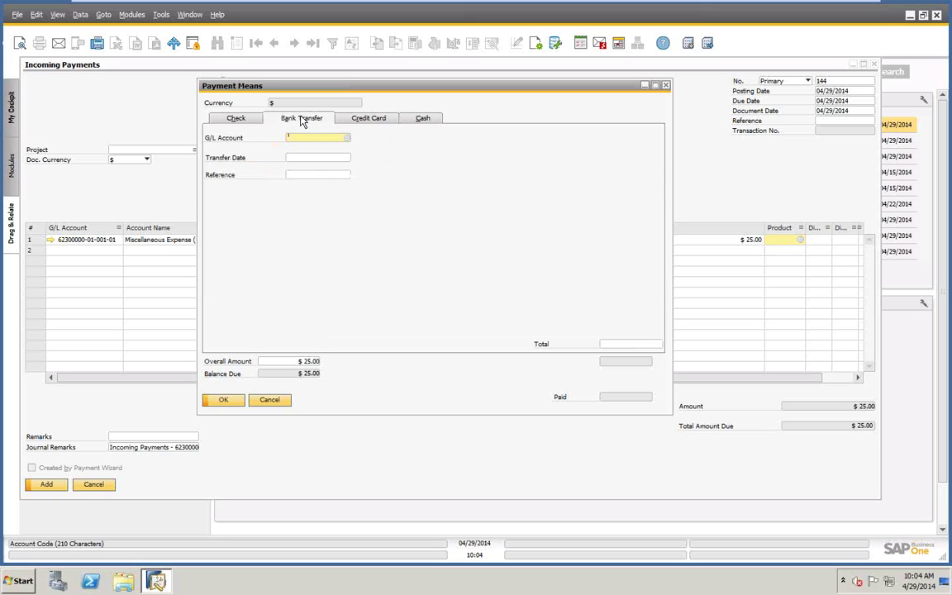
pyautogui.click(382, 122)
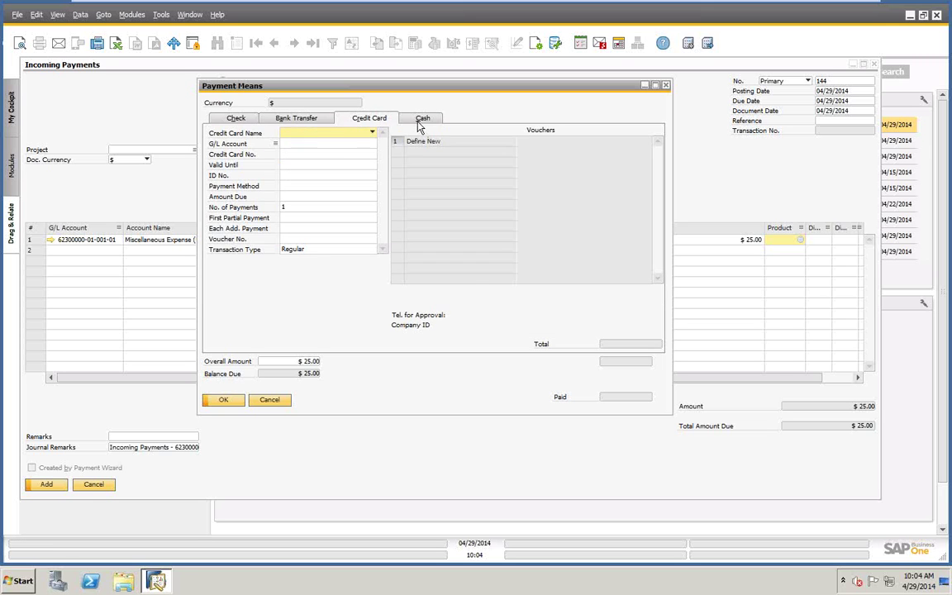
# Settle the full balance due of $25.00 in cash and add the incoming payment document
pyautogui.click(420, 123)
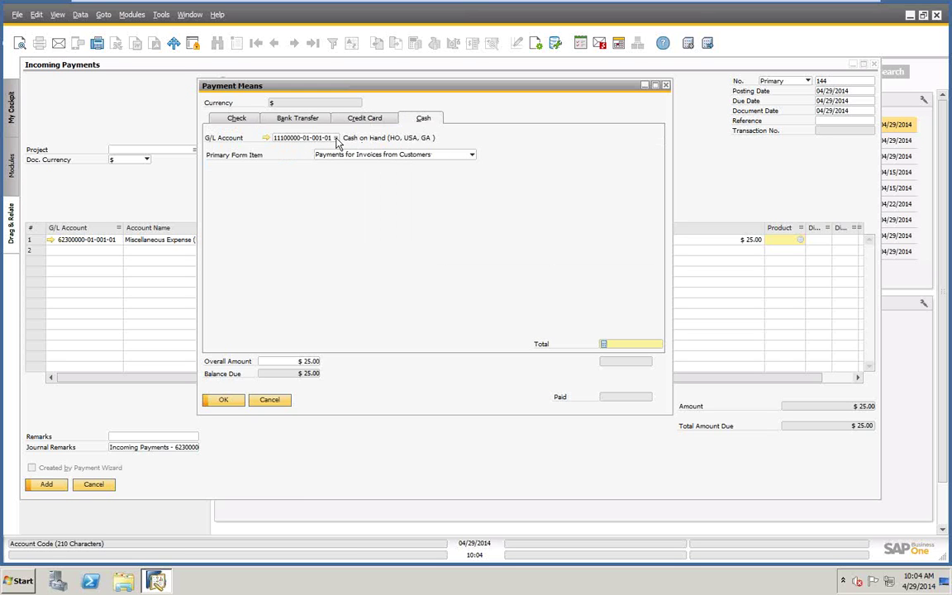
pyautogui.rightClick(622, 348)
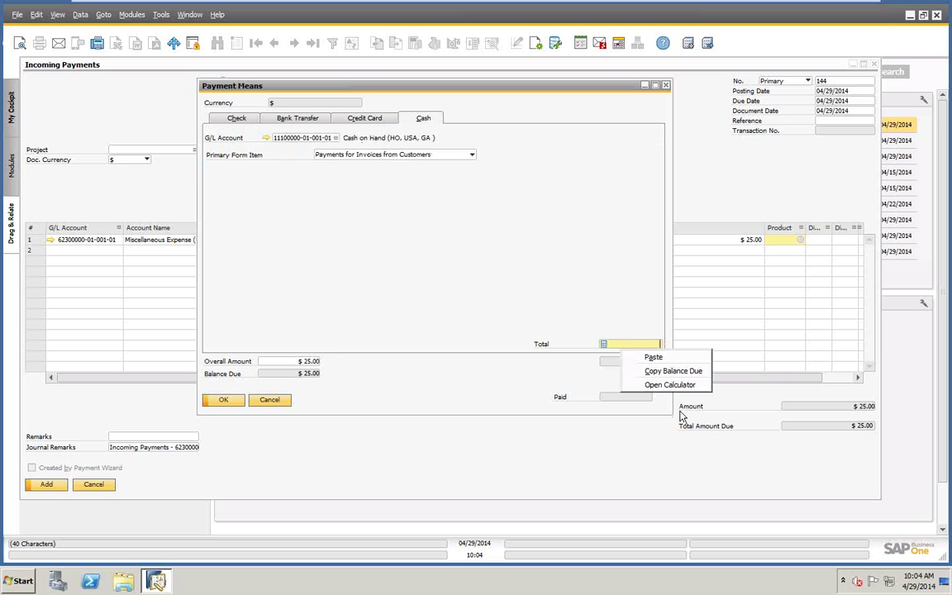
pyautogui.click(673, 371)
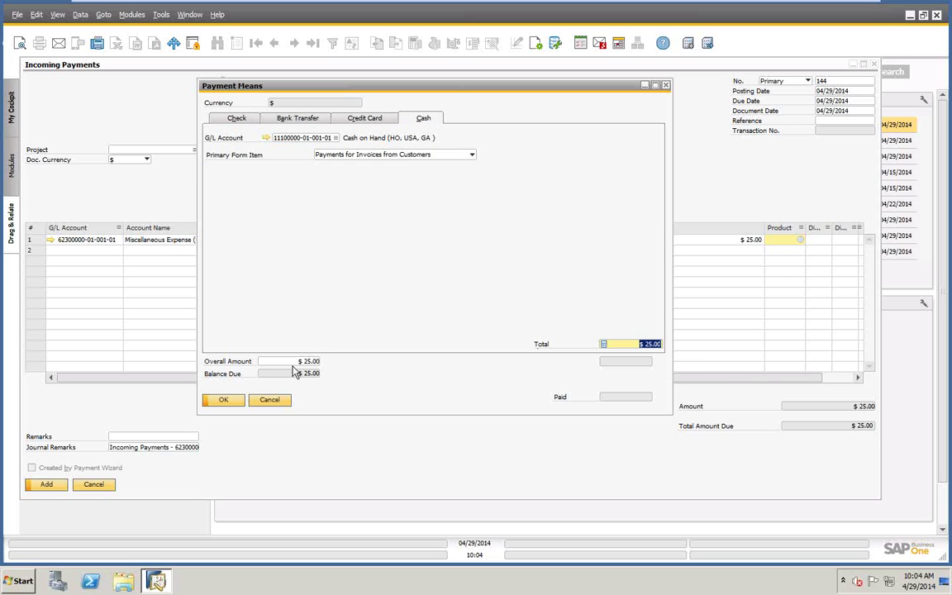
pyautogui.click(229, 401)
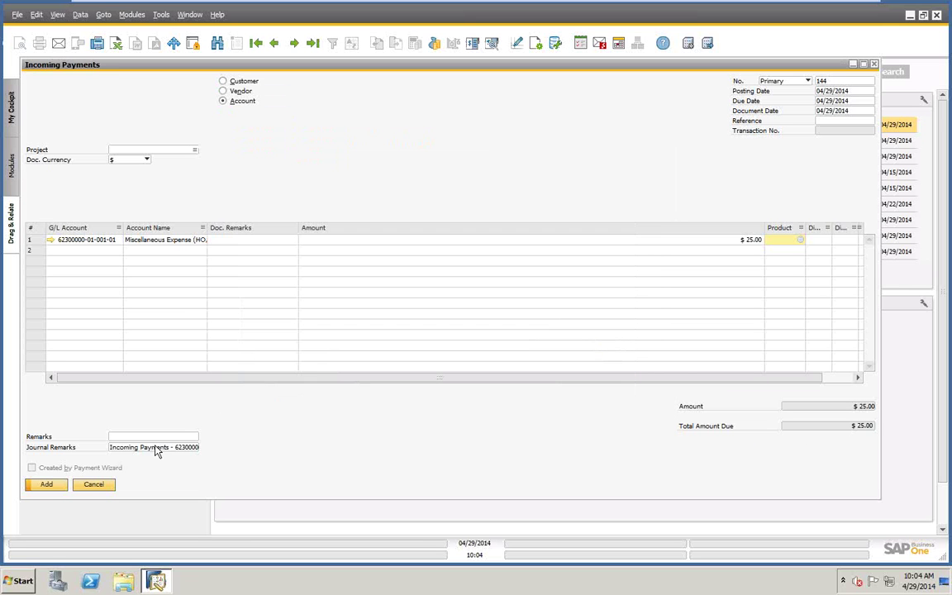
pyautogui.click(49, 486)
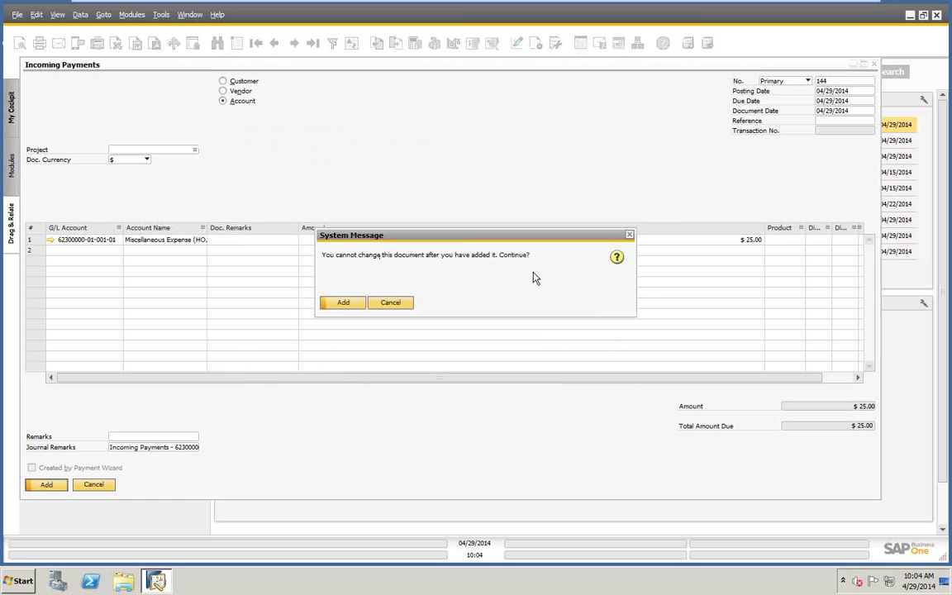
pyautogui.click(347, 303)
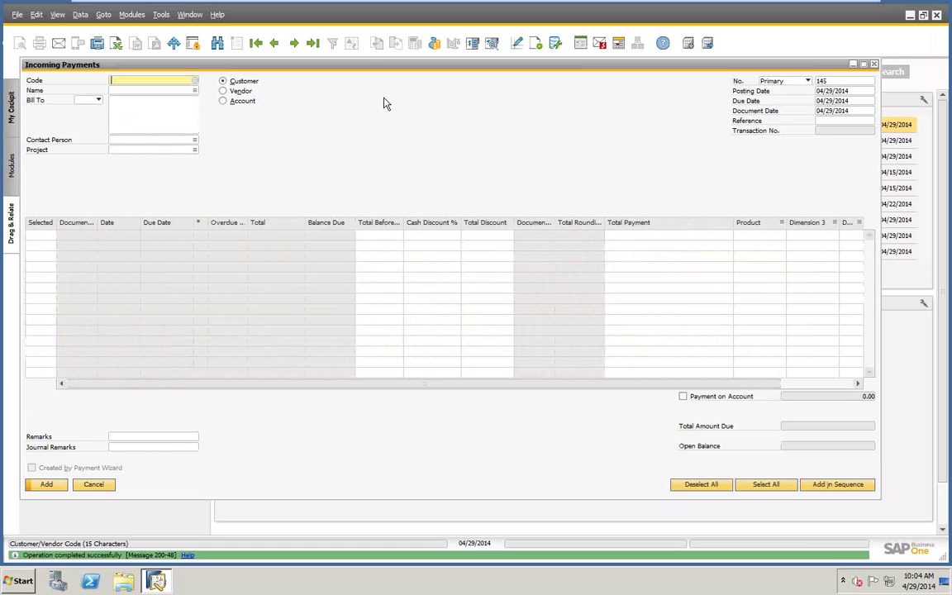
# Display the last incoming payment record and examine the journal entry linked to its transaction number
pyautogui.click(312, 43)
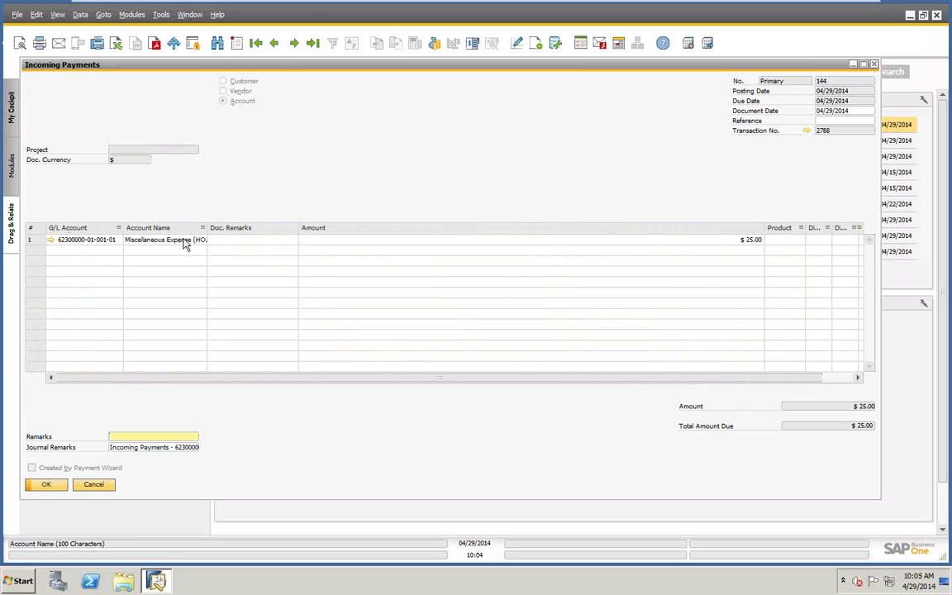
pyautogui.click(808, 131)
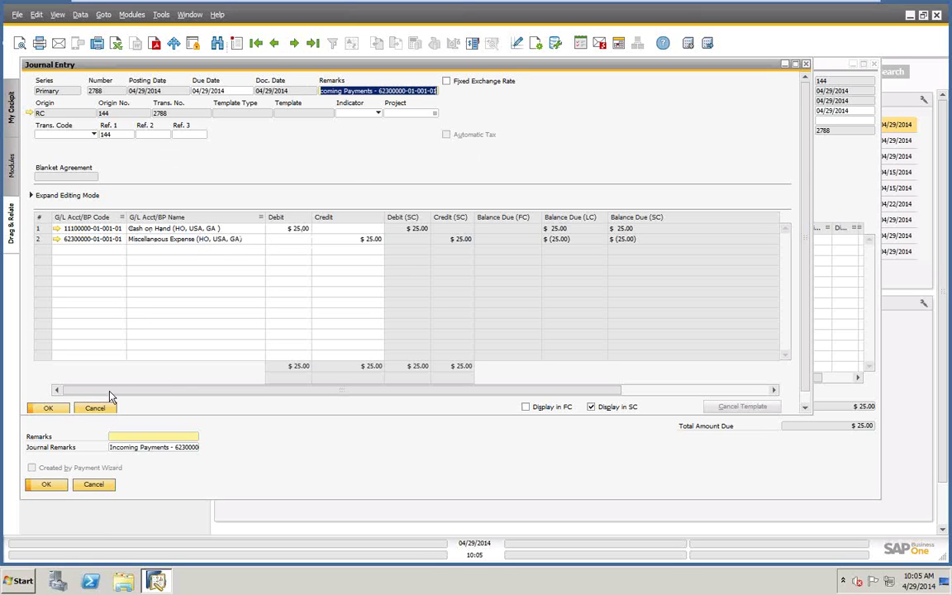
pyautogui.click(95, 407)
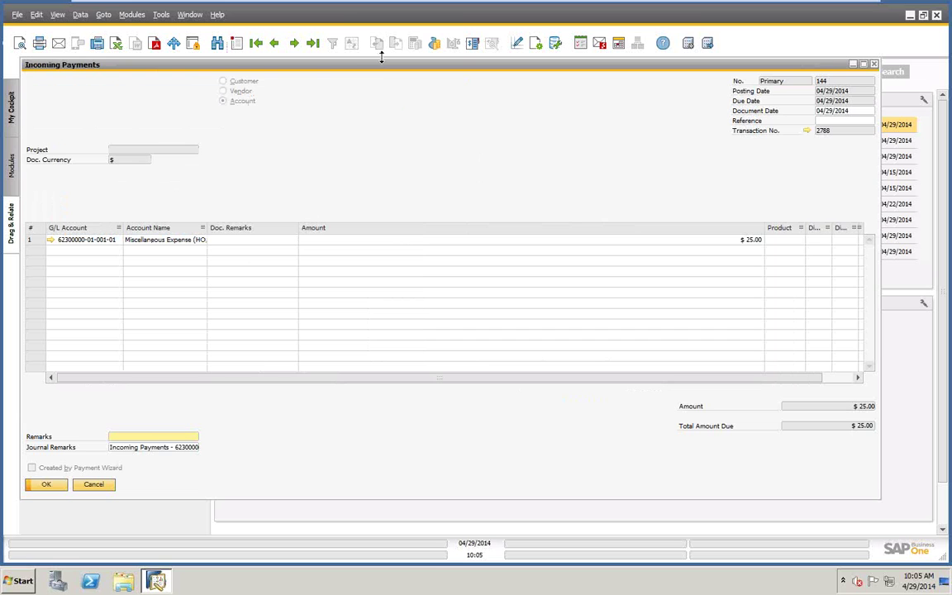
# Examine the payment means recorded for the displayed account-based incoming payment
pyautogui.rightClick(397, 120)
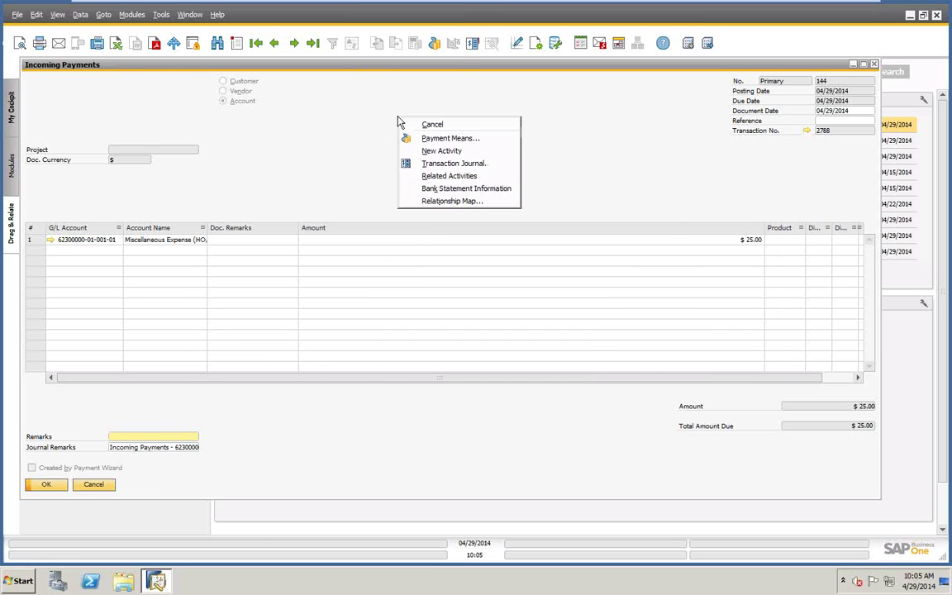
pyautogui.click(441, 139)
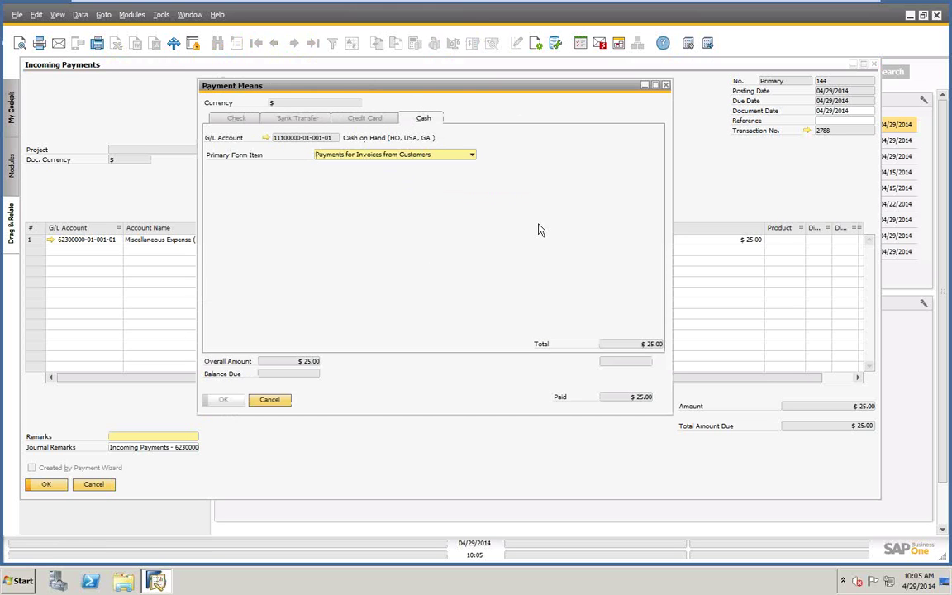
pyautogui.click(274, 400)
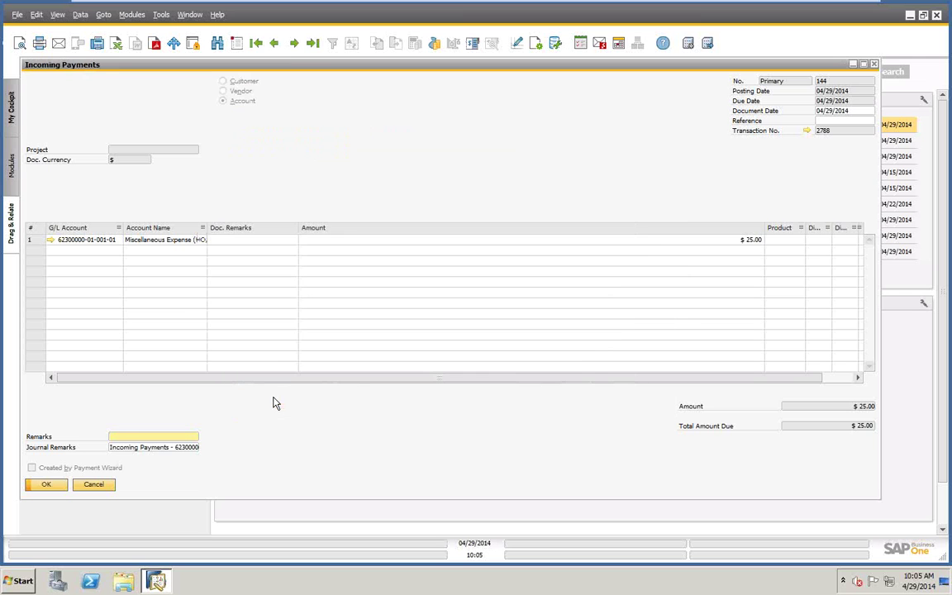
# Start a new incoming payment for the customer Earthshaker Corporation, keeping its existing bill-to address
pyautogui.click(237, 44)
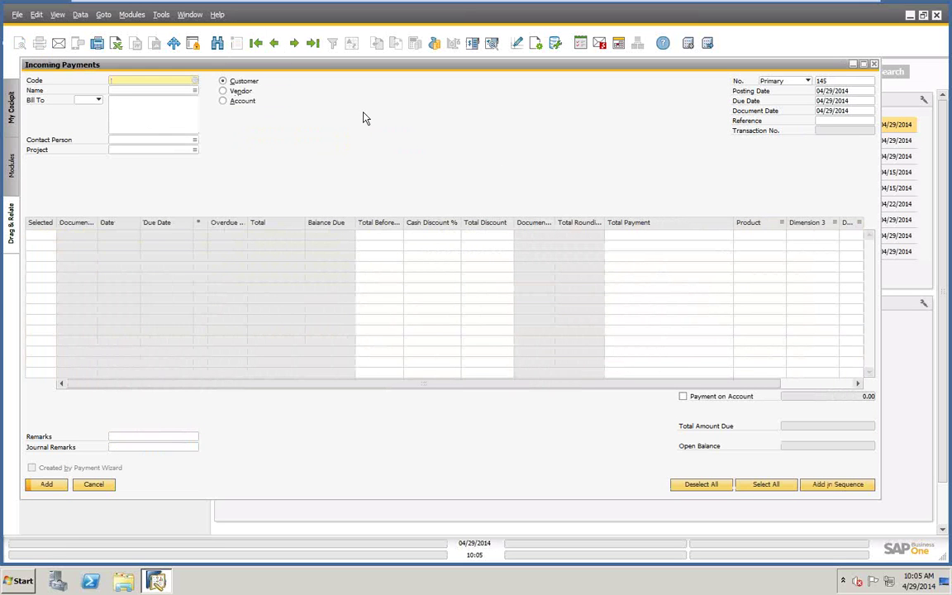
pyautogui.press('Tab')
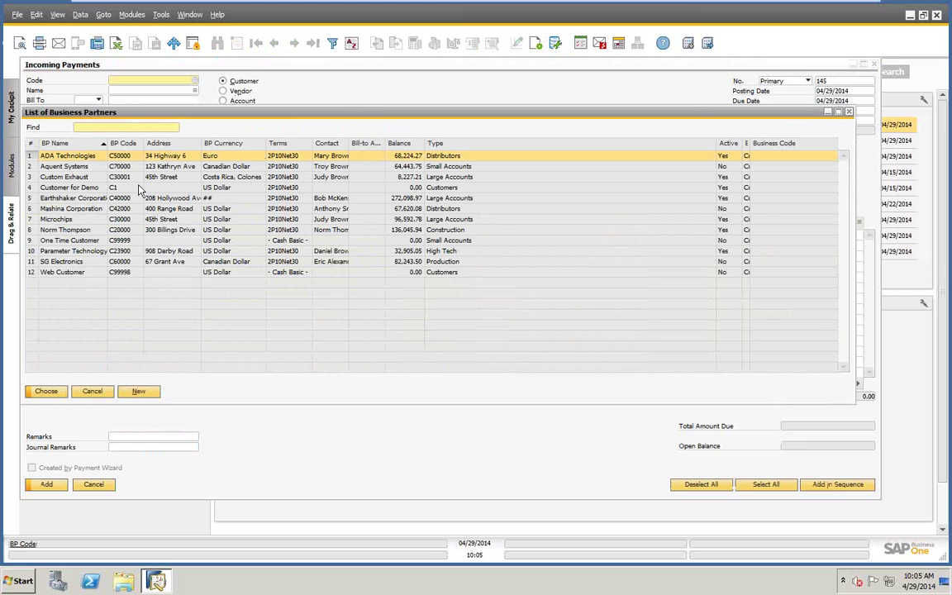
pyautogui.click(95, 204)
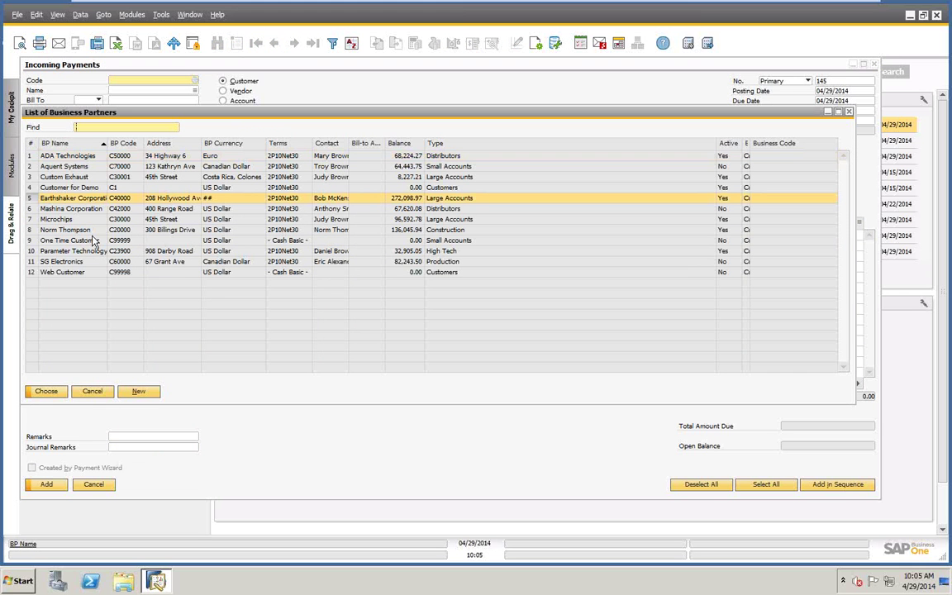
pyautogui.click(47, 393)
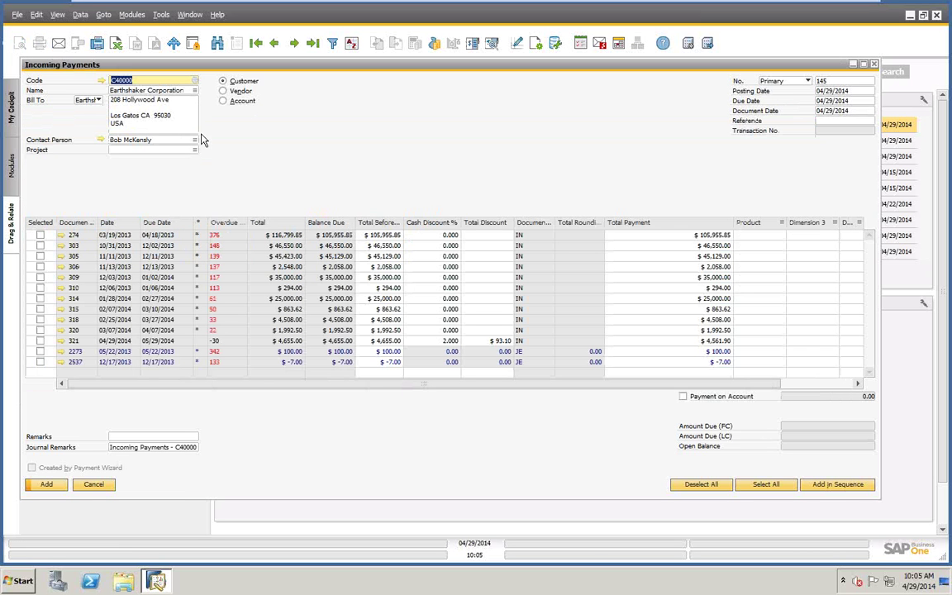
pyautogui.click(99, 100)
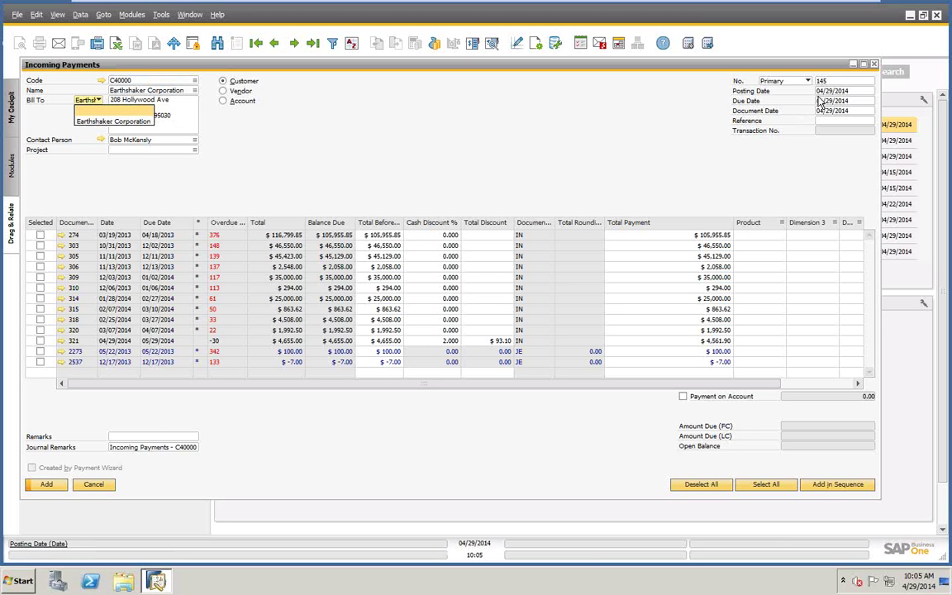
pyautogui.click(638, 109)
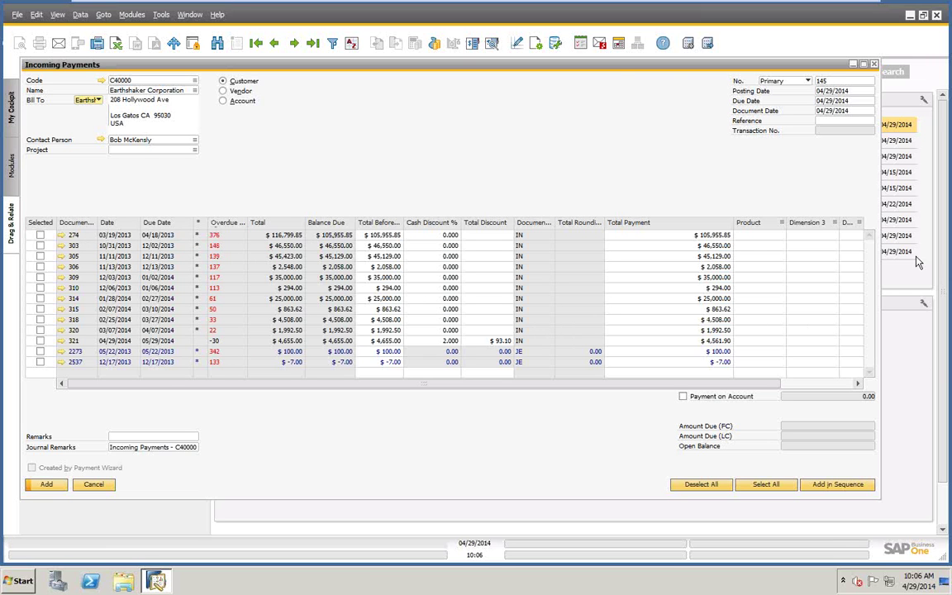
# Hide the Product, Dimension 3, Dimension 4 and Dimension 5 columns in the form settings and narrow the Incoming Payments window
pyautogui.click(535, 43)
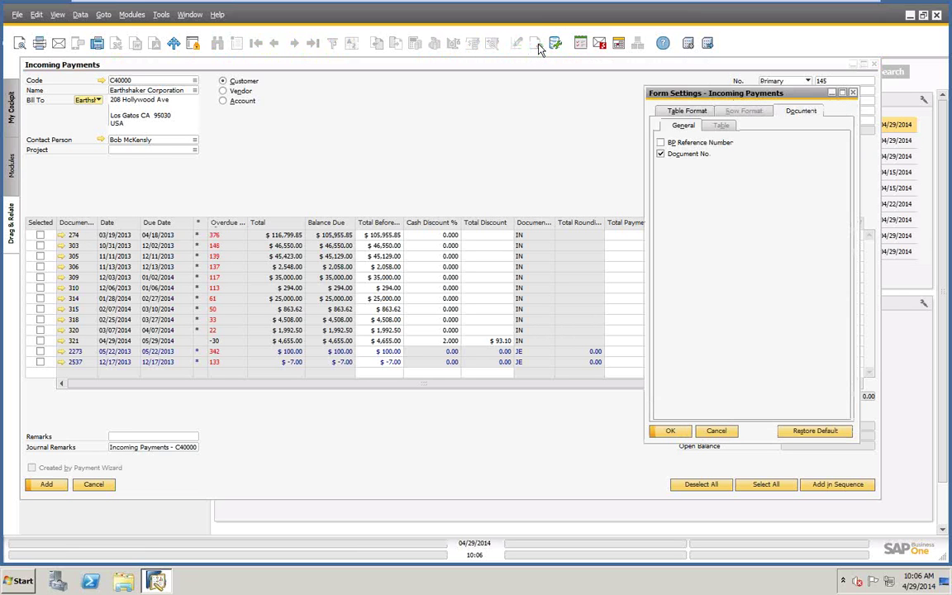
pyautogui.click(666, 111)
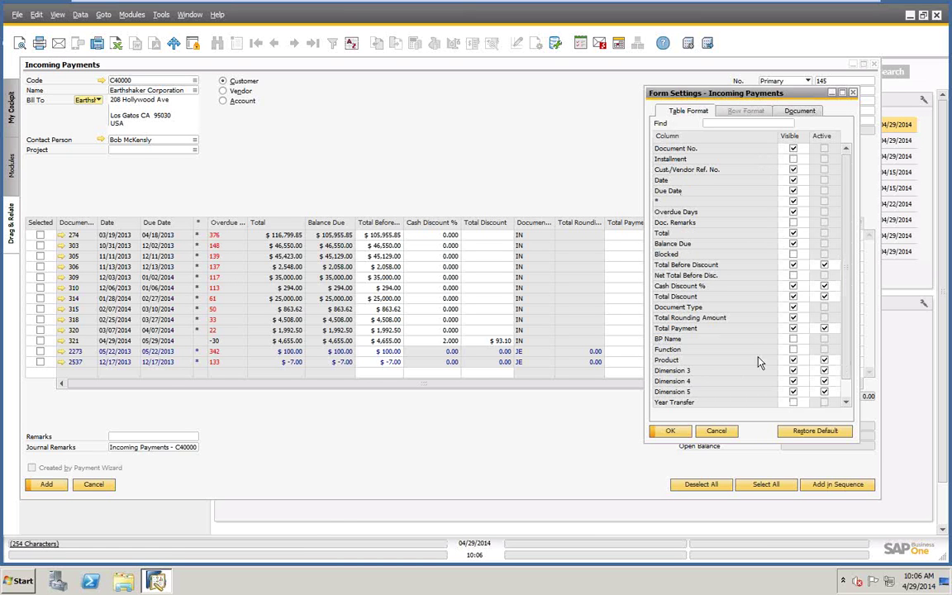
pyautogui.click(793, 360)
pyautogui.click(793, 371)
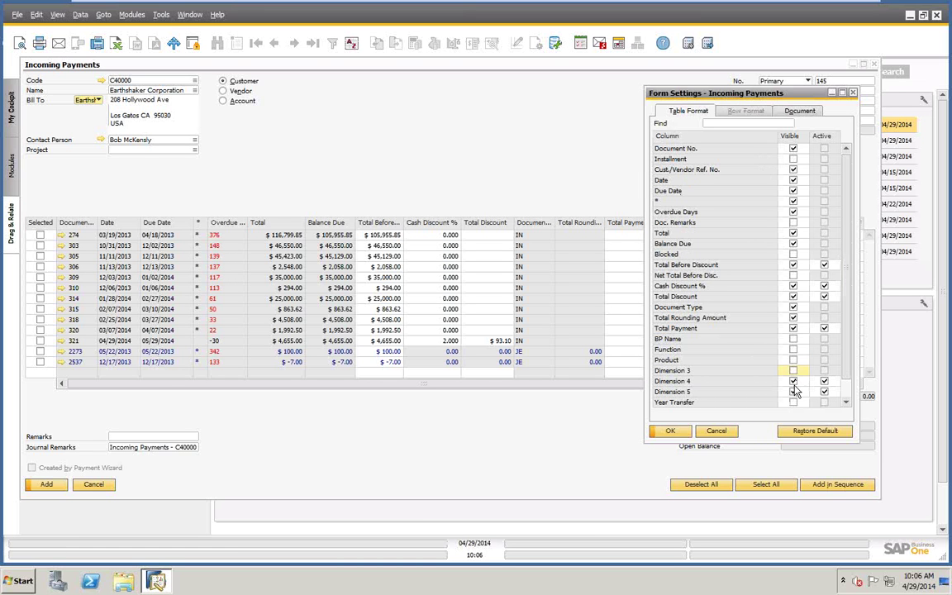
pyautogui.click(793, 381)
pyautogui.click(794, 391)
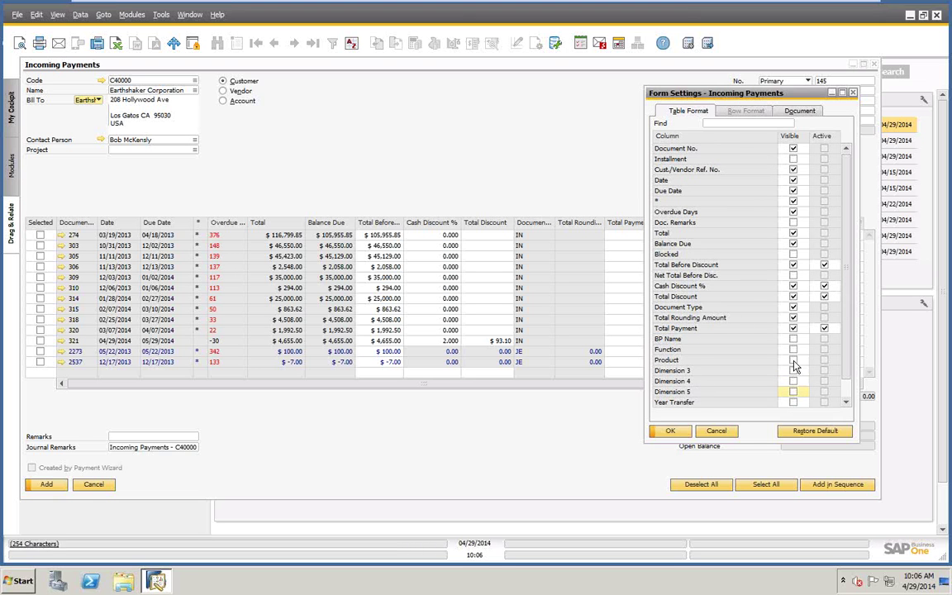
pyautogui.scroll(-1, 849, 310)
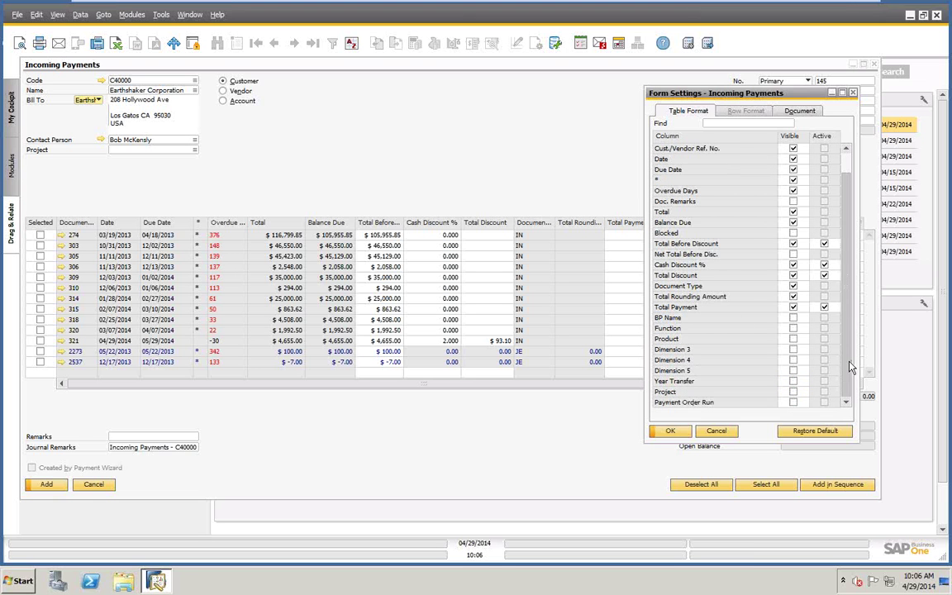
pyautogui.click(670, 432)
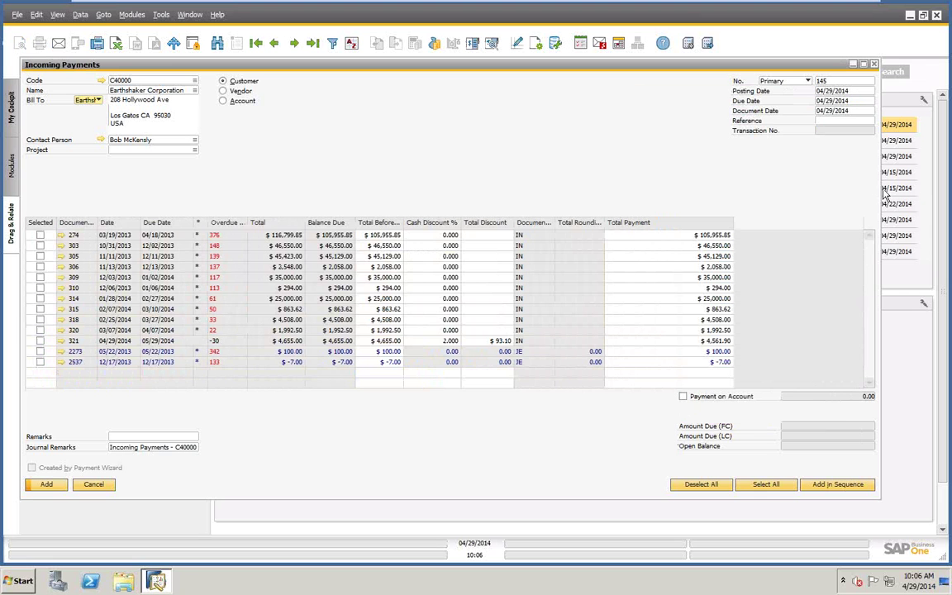
pyautogui.moveTo(878, 190); pyautogui.dragTo(783, 189)
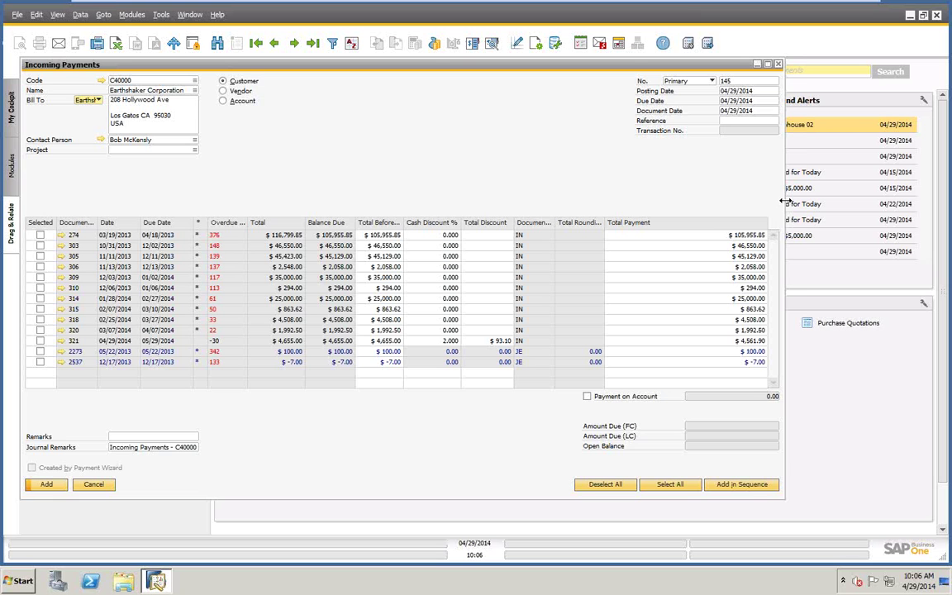
pyautogui.moveTo(785, 201); pyautogui.dragTo(804, 201)
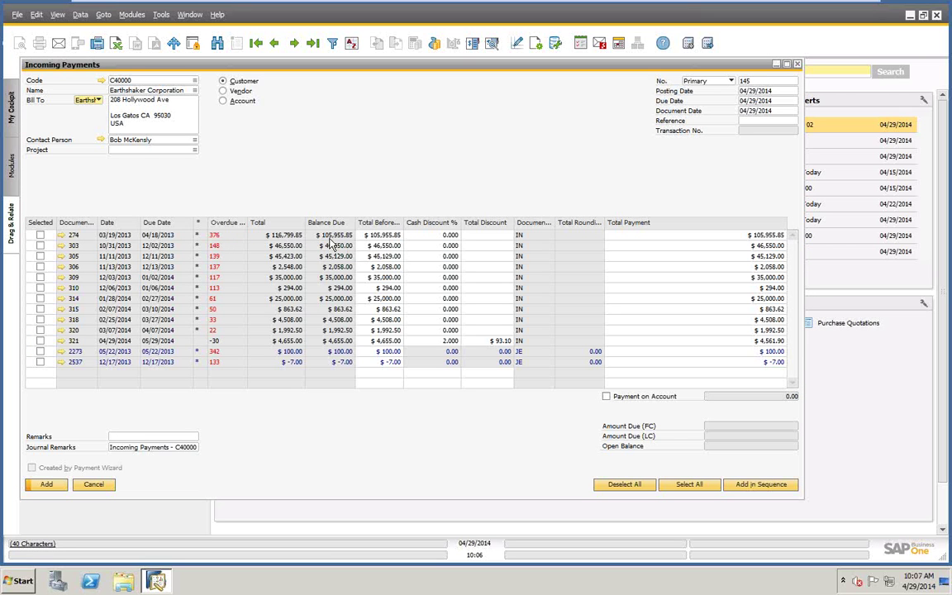
# Examine A/R invoice 274 and the earlier incoming payment applied to it
pyautogui.click(63, 235)
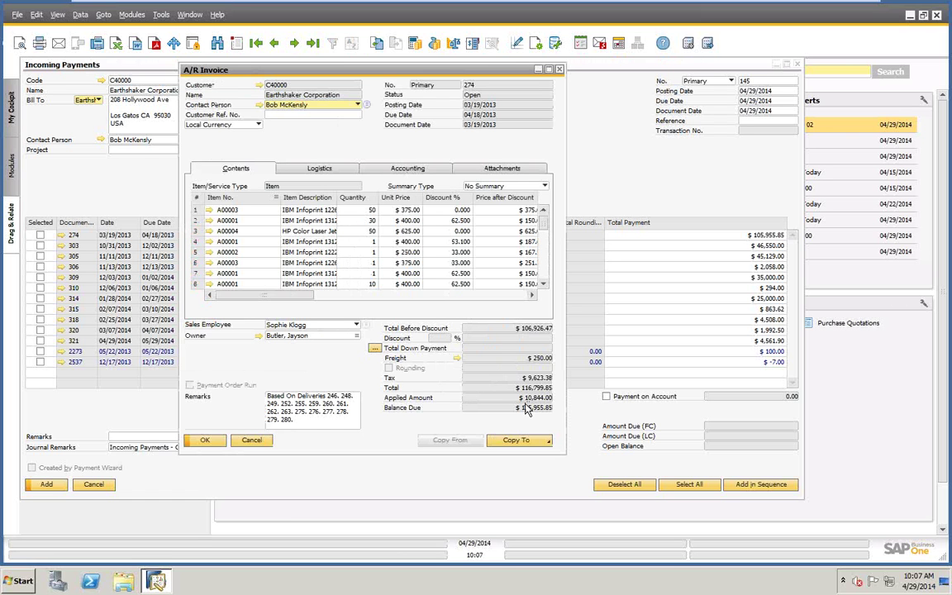
pyautogui.rightClick(371, 142)
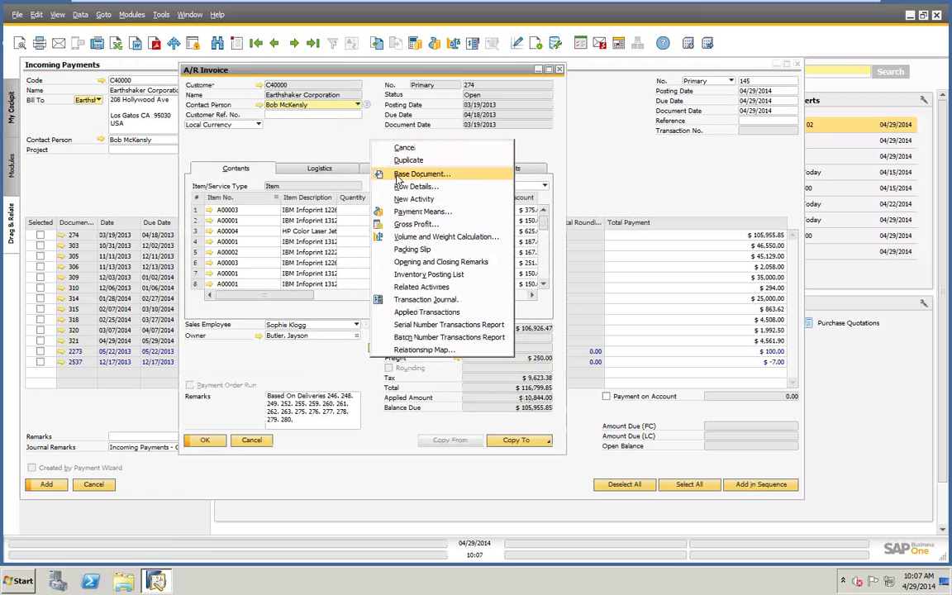
pyautogui.click(411, 213)
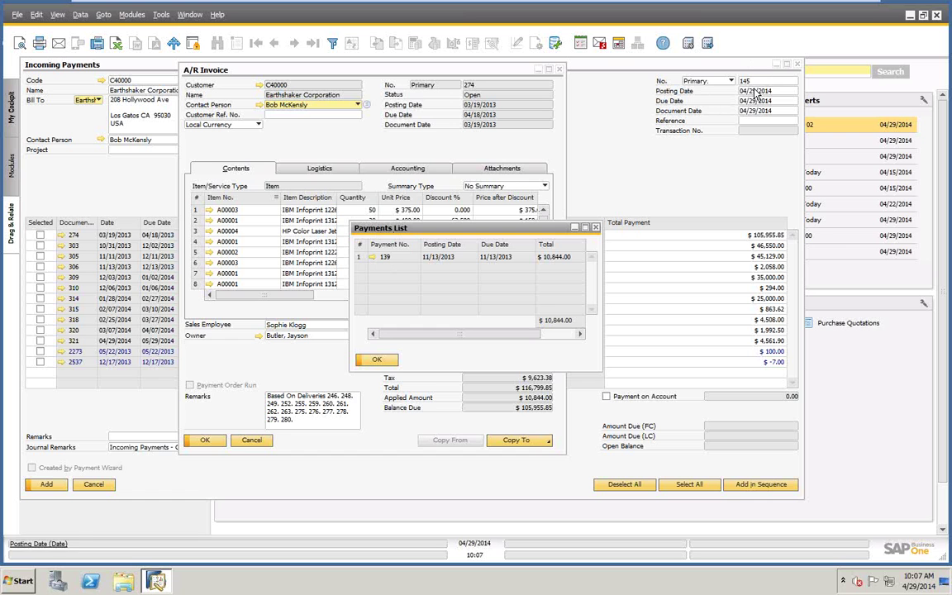
pyautogui.click(373, 257)
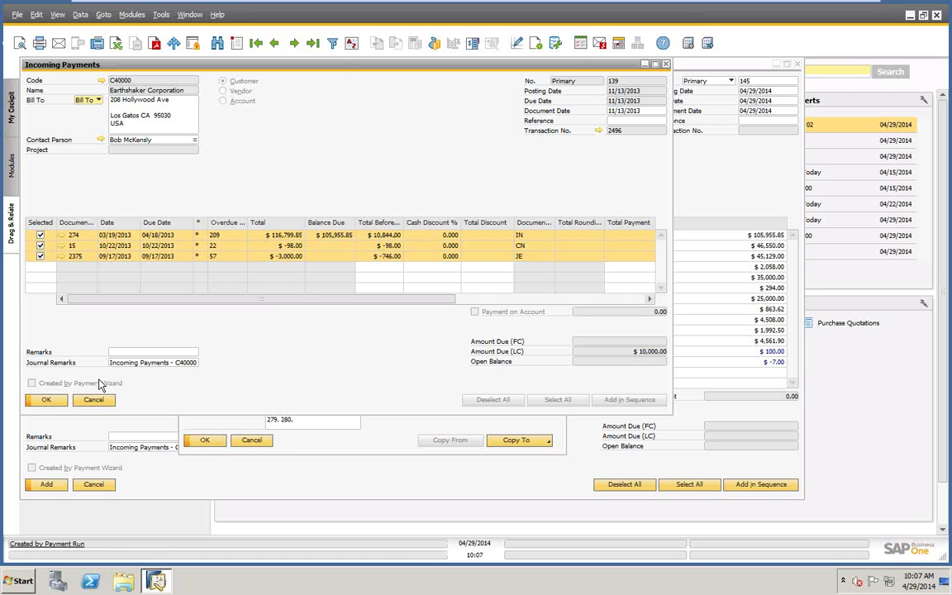
pyautogui.click(92, 400)
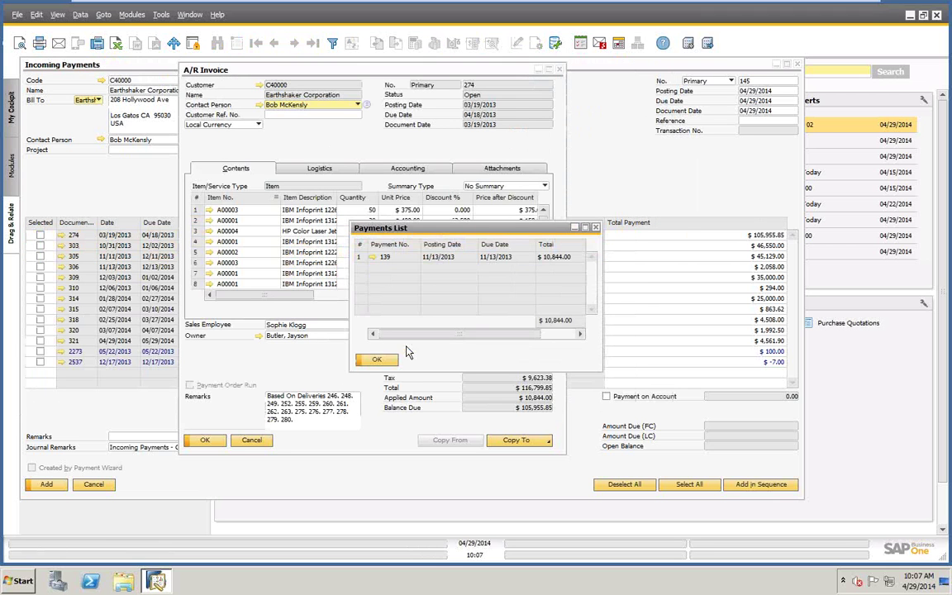
pyautogui.click(387, 361)
pyautogui.click(250, 440)
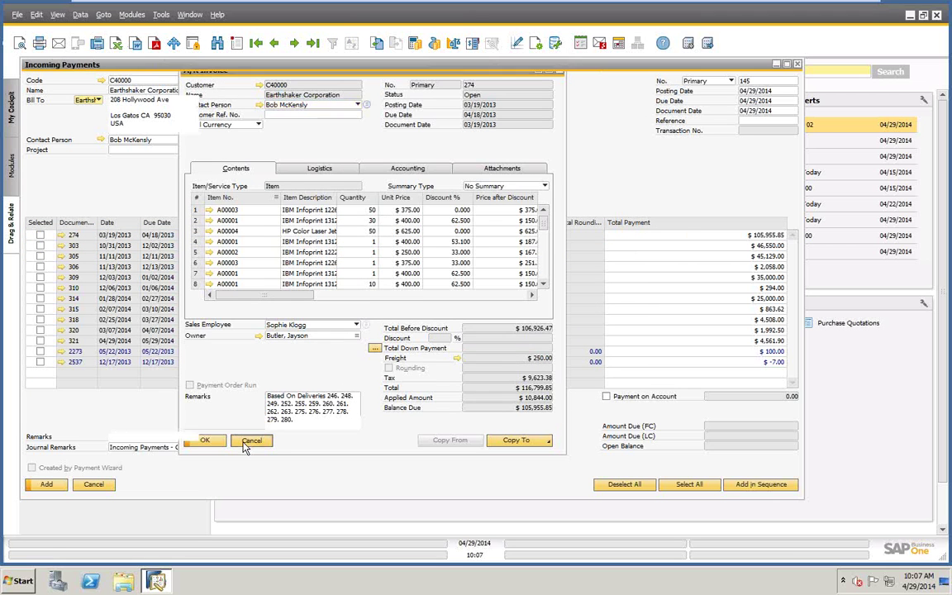
# Select invoice 274 for payment and settle its full balance due of $105,955.85 by check number 1234
pyautogui.click(40, 236)
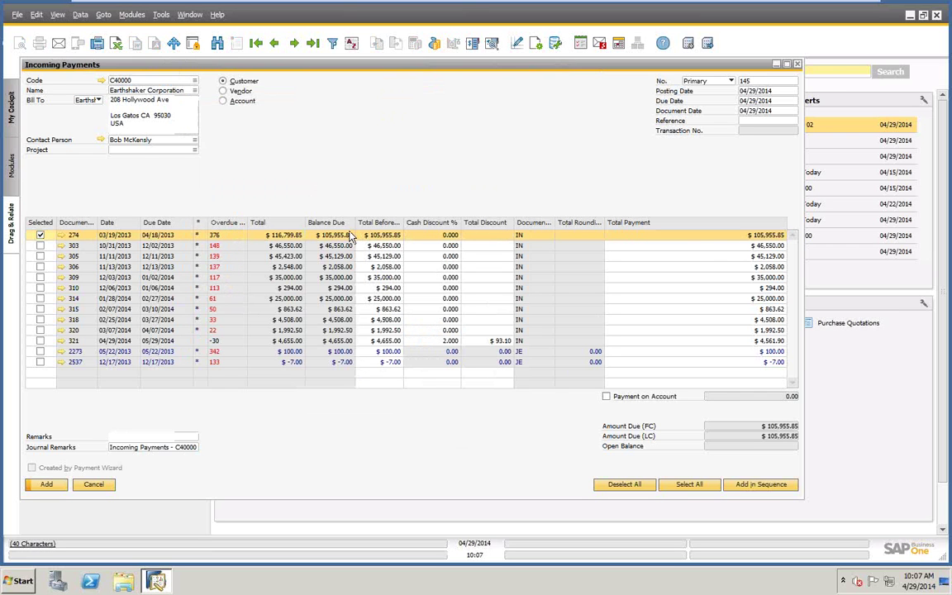
pyautogui.rightClick(479, 121)
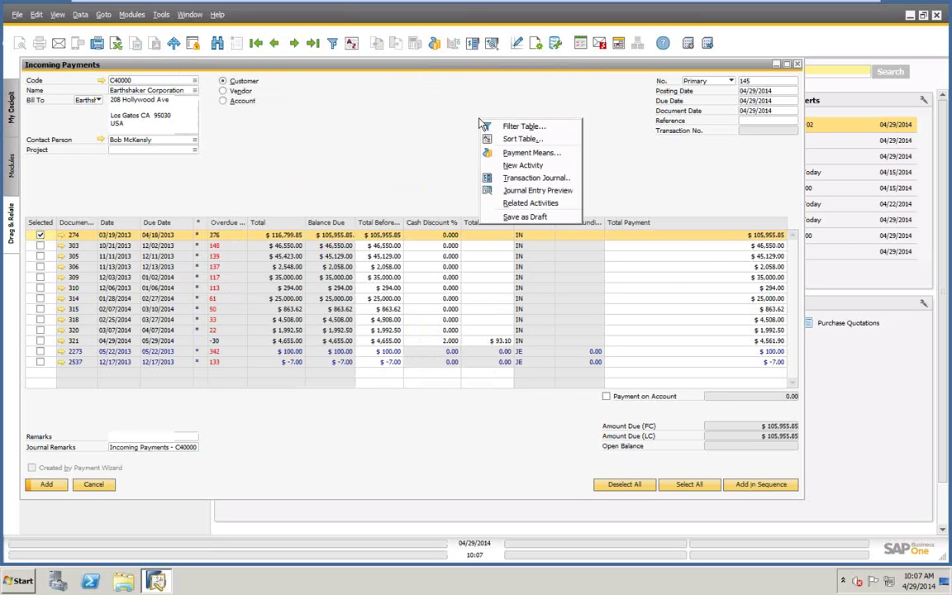
pyautogui.click(521, 153)
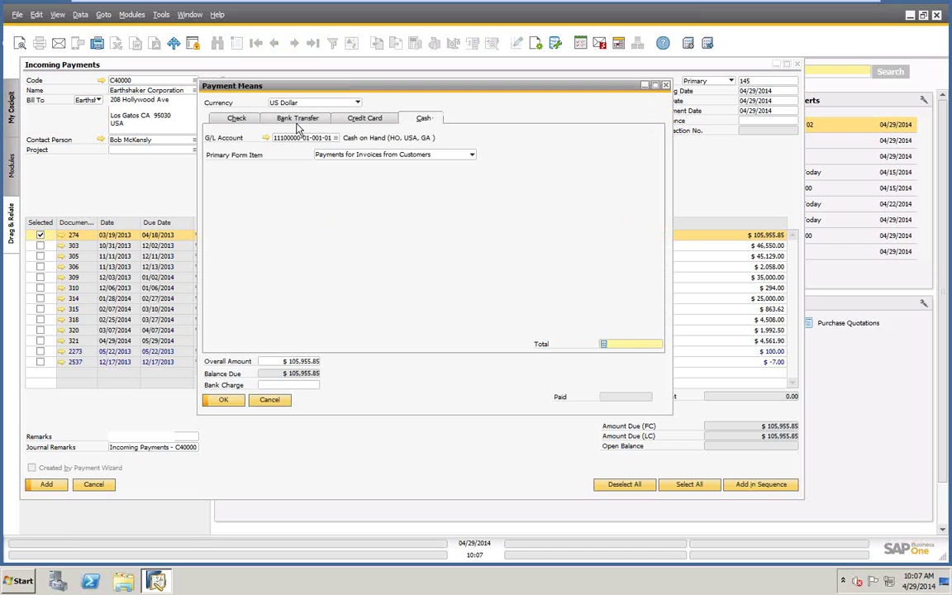
pyautogui.click(237, 119)
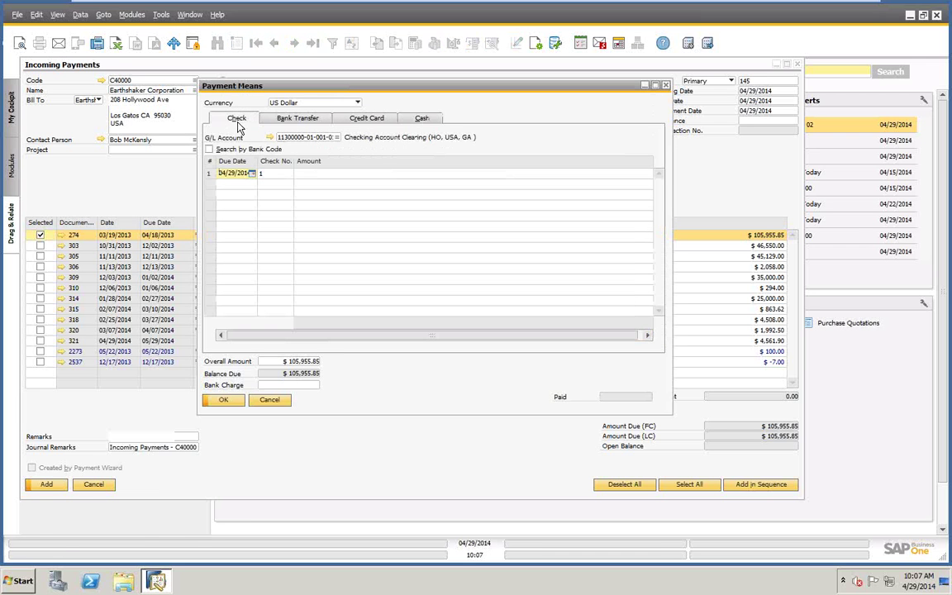
pyautogui.click(278, 173)
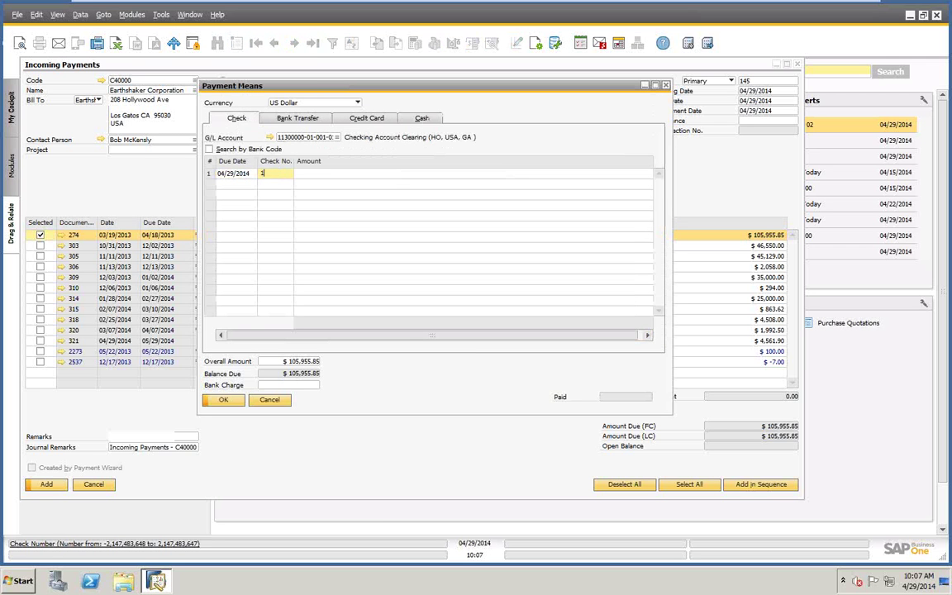
pyautogui.write('1234')
pyautogui.click(306, 173)
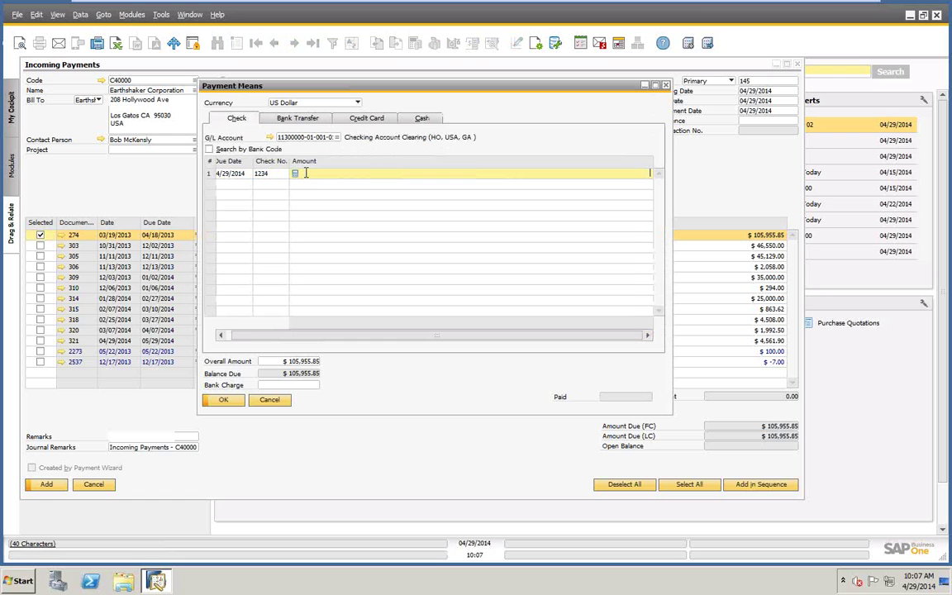
pyautogui.rightClick(306, 174)
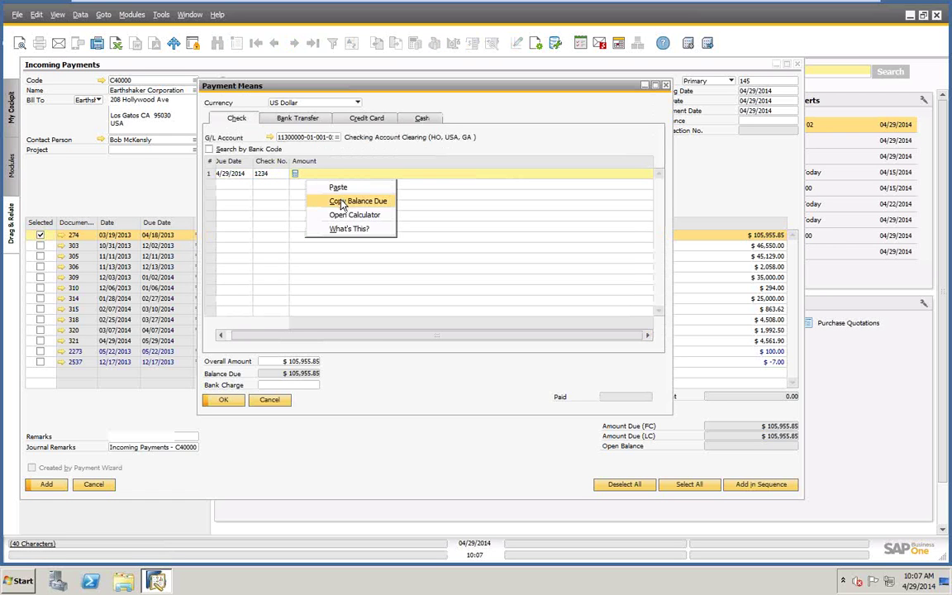
pyautogui.click(343, 201)
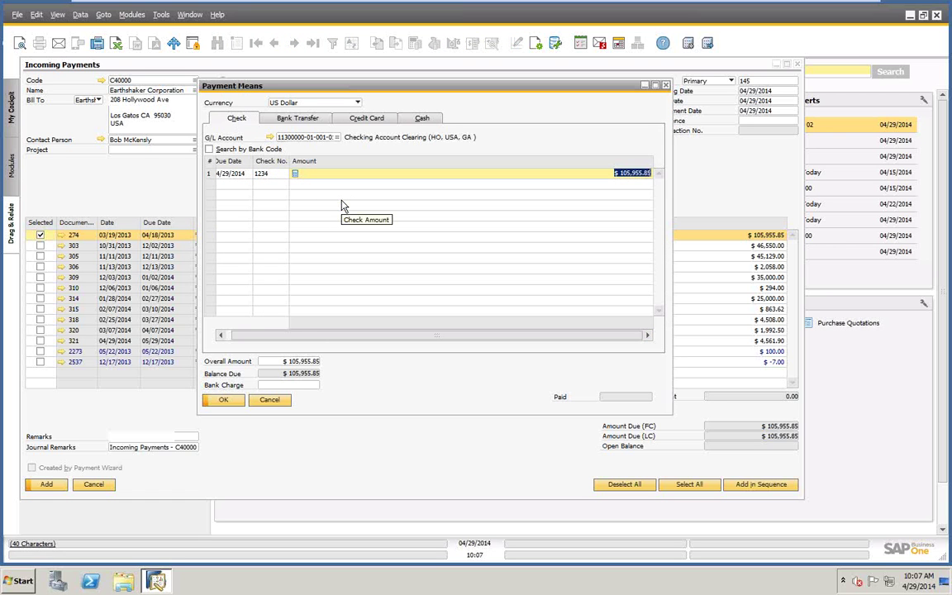
pyautogui.click(226, 400)
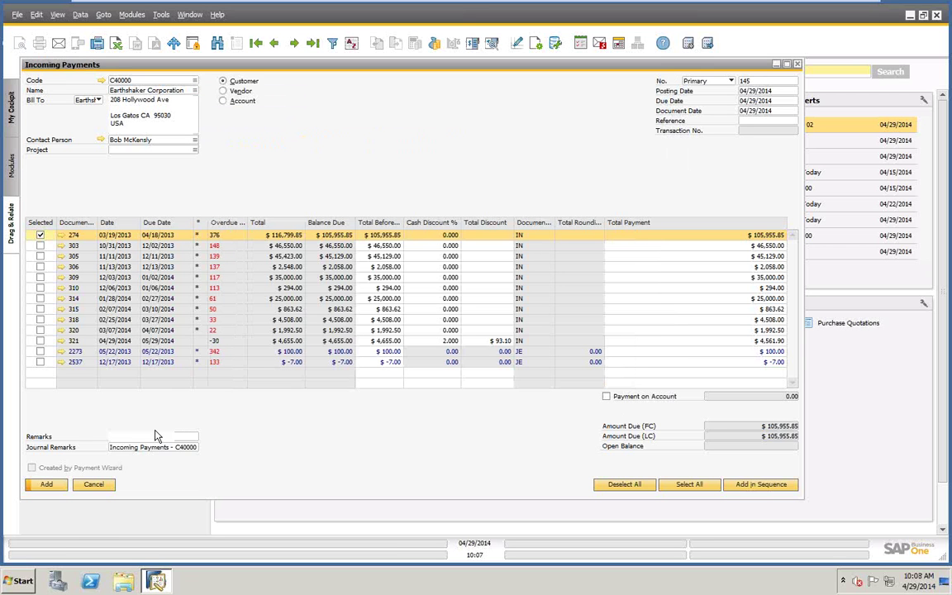
# Add the customer's incoming payment document and display the last payment record
pyautogui.click(48, 485)
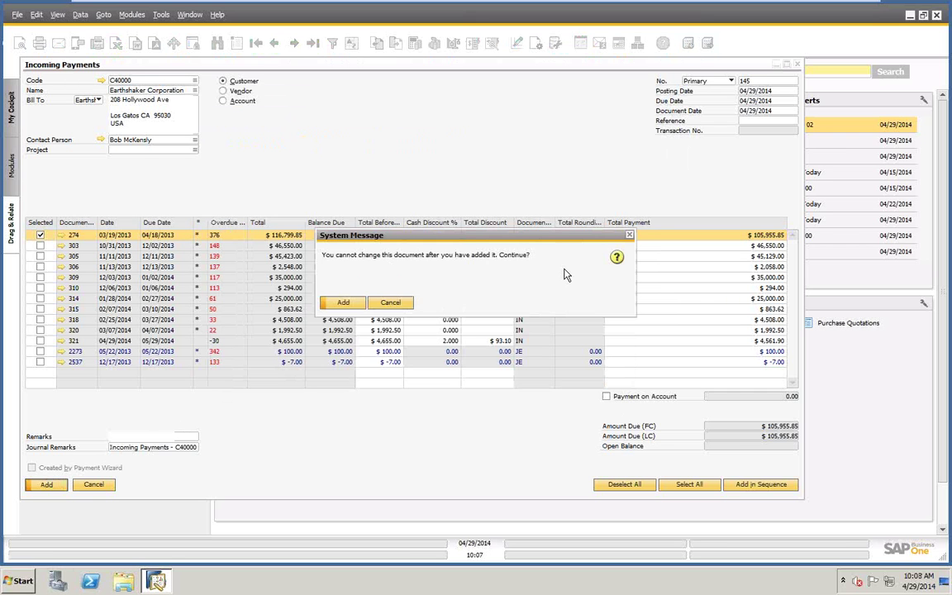
pyautogui.click(344, 302)
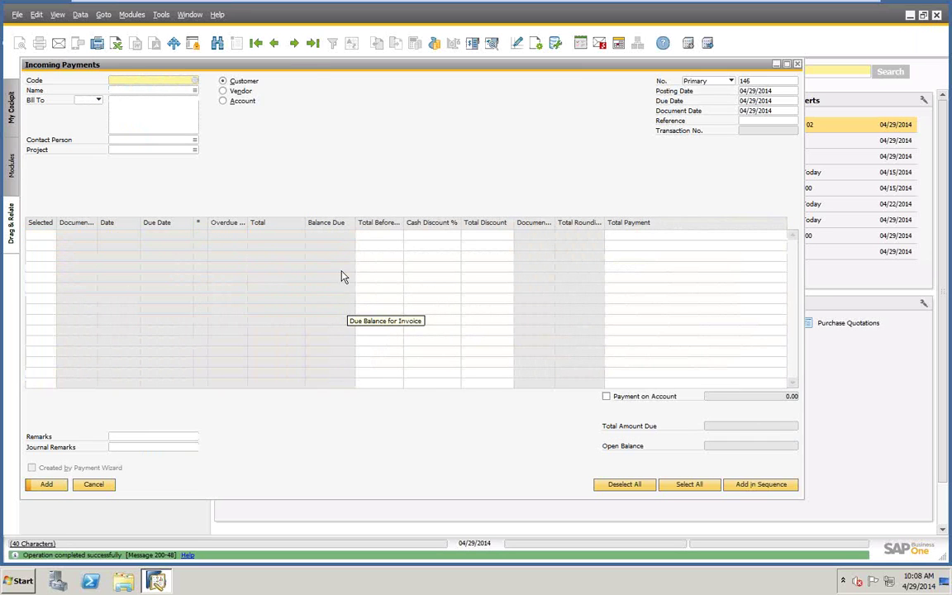
pyautogui.click(314, 45)
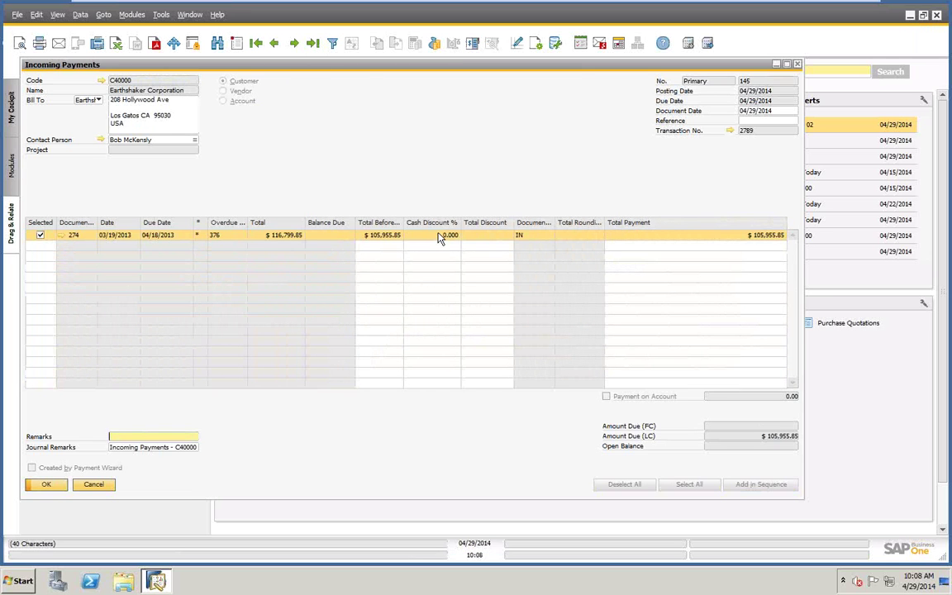
# Examine A/R invoice 274 and the list of payments applied to it, then return to the incoming payment
pyautogui.click(61, 234)
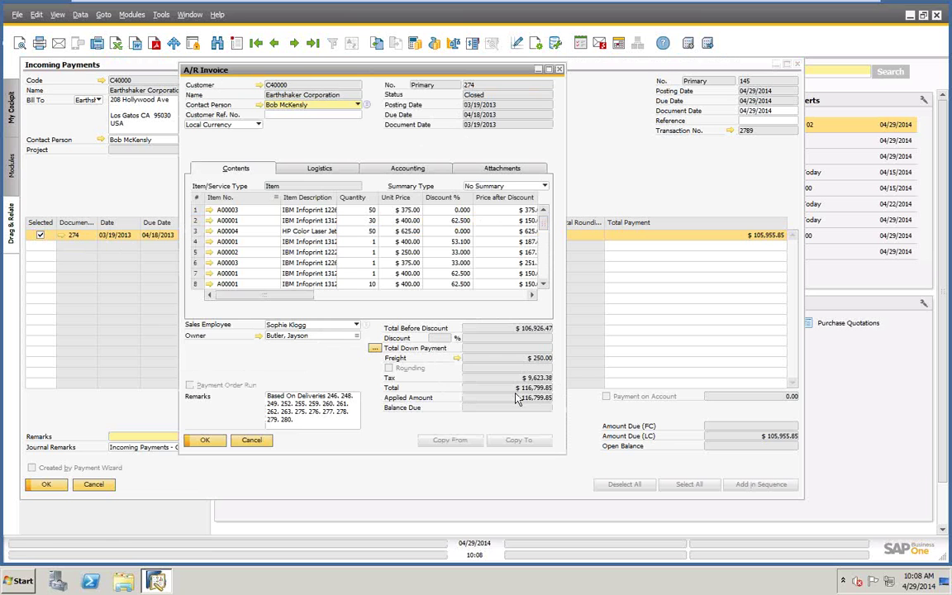
pyautogui.rightClick(333, 141)
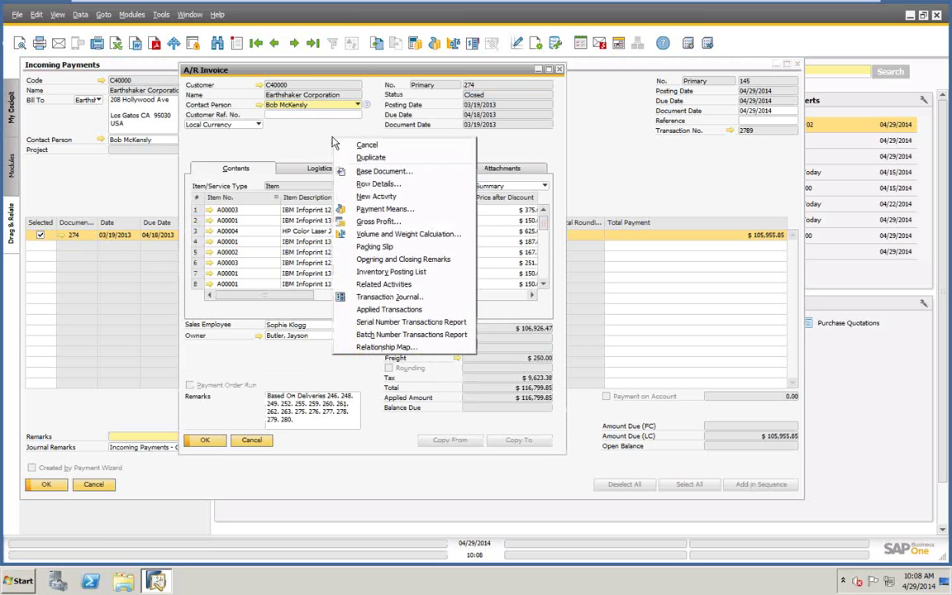
pyautogui.click(370, 209)
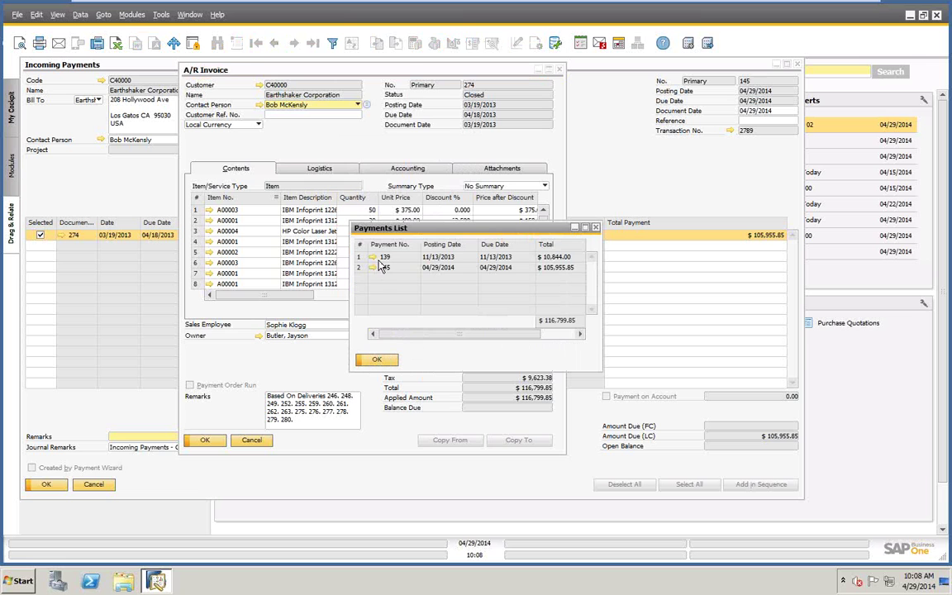
pyautogui.click(380, 357)
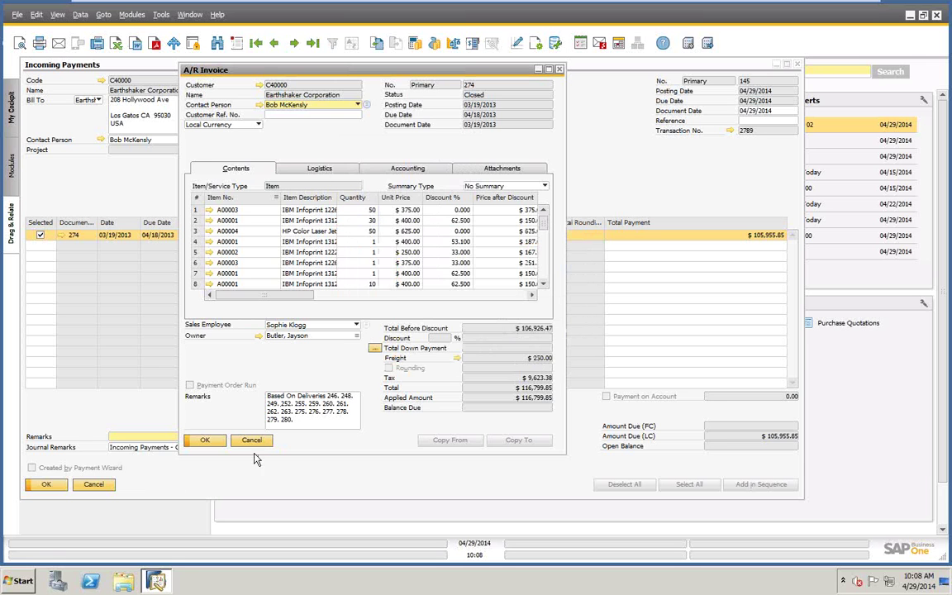
pyautogui.click(251, 441)
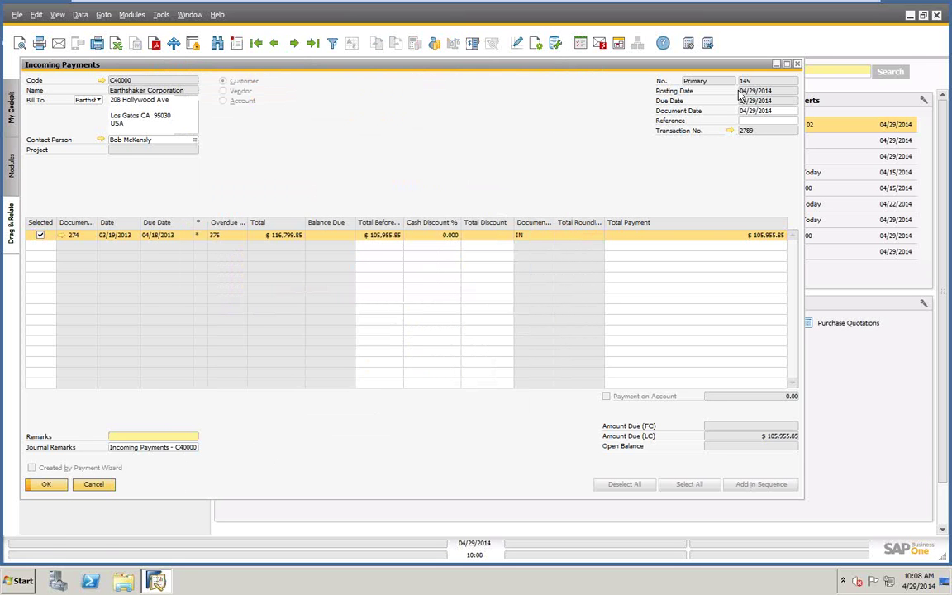
# Review the journal entry posted for the check payment of invoice 274
pyautogui.click(730, 132)
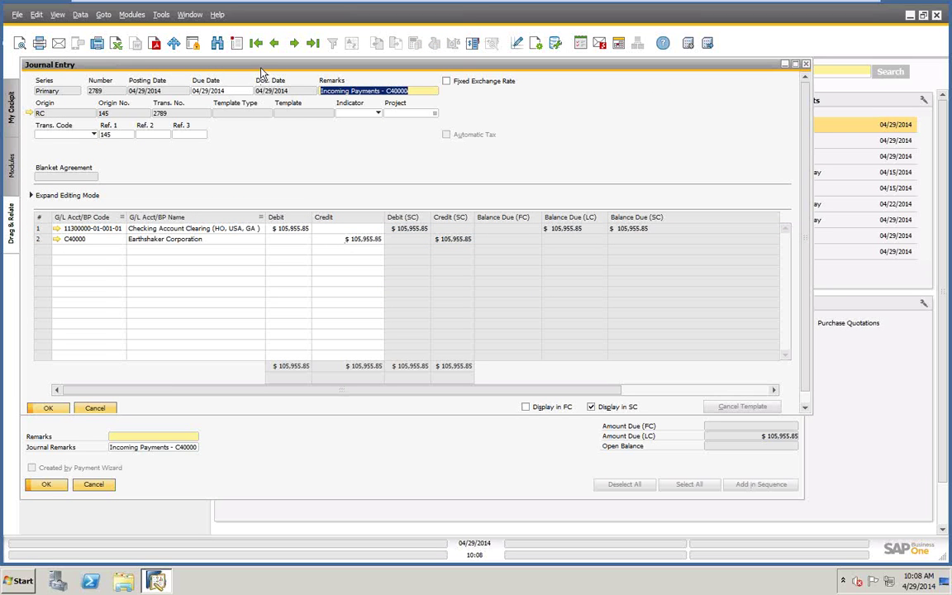
pyautogui.moveTo(238, 66); pyautogui.dragTo(281, 84)
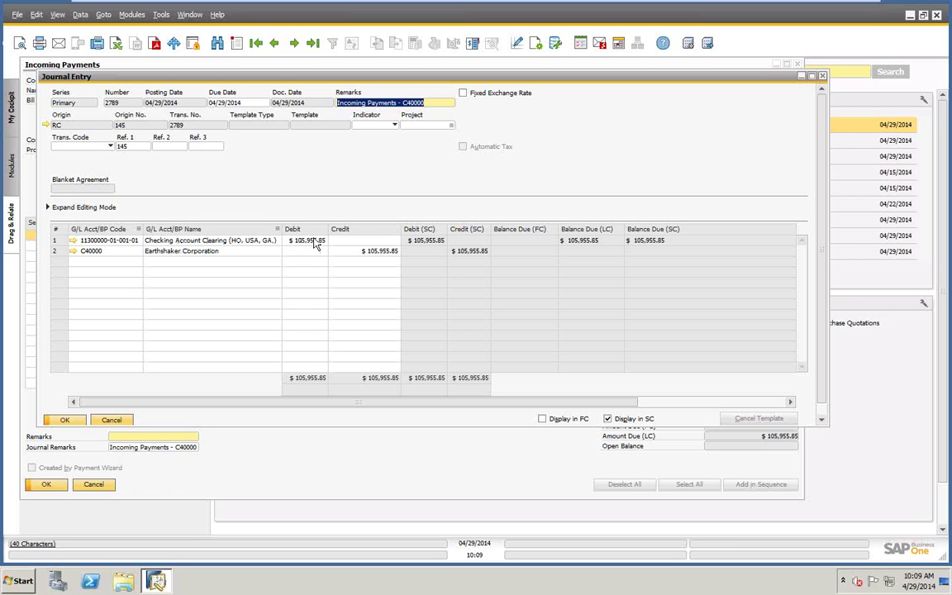
pyautogui.click(111, 420)
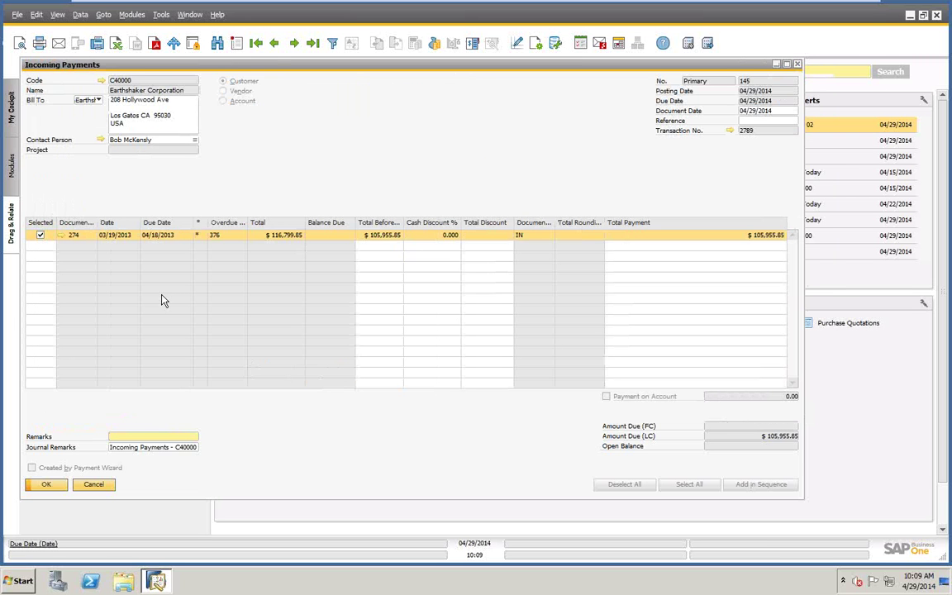
# Start a new incoming payment for Earthshaker Corporation and apply a partial payment of $20,000 to invoice 303
pyautogui.click(237, 44)
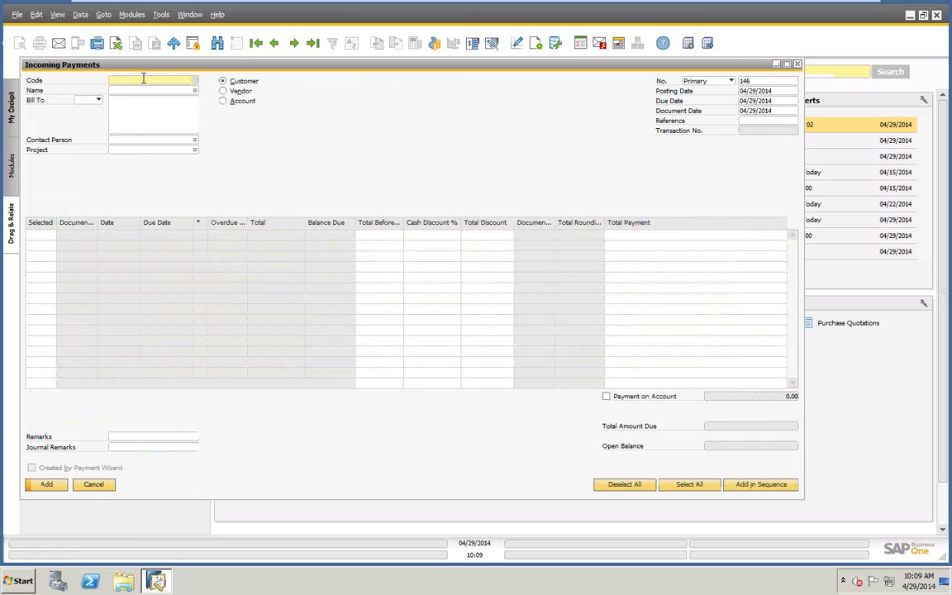
pyautogui.click(132, 90)
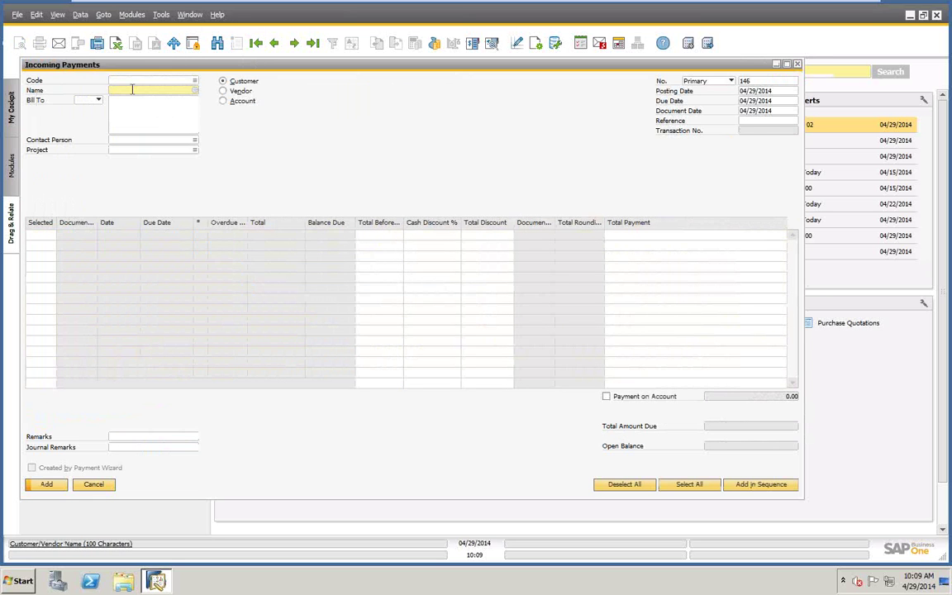
pyautogui.write('er Corporation')
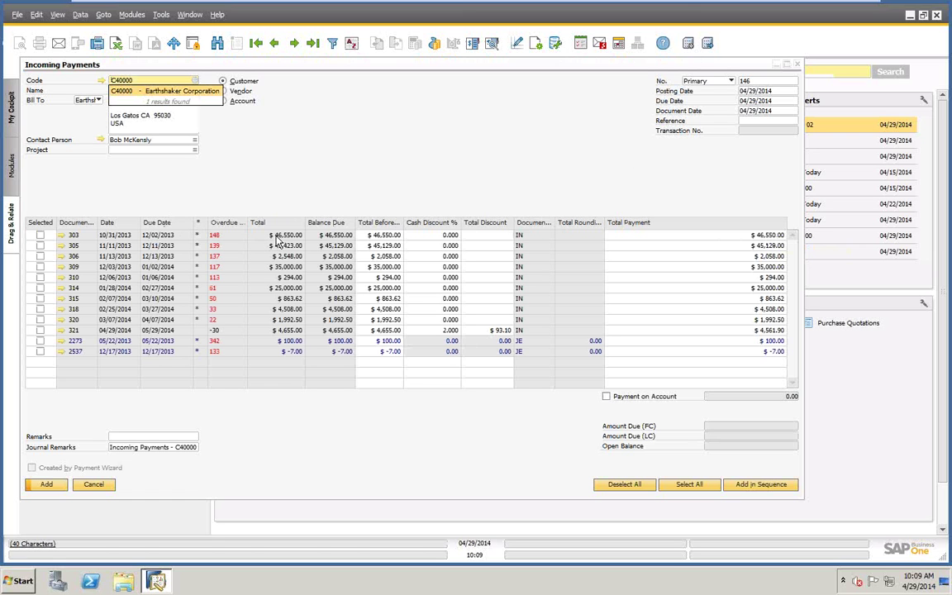
pyautogui.click(704, 237)
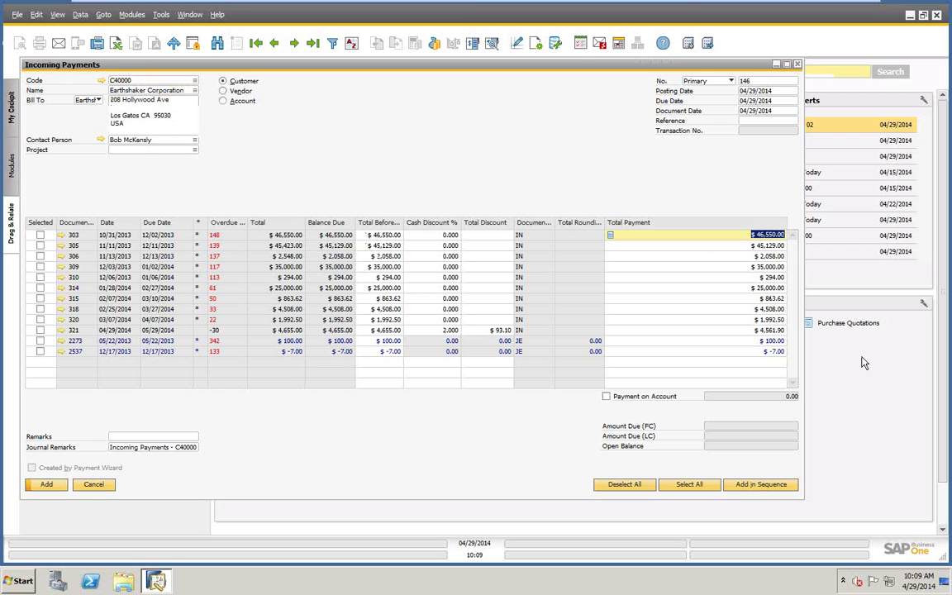
pyautogui.write('200')
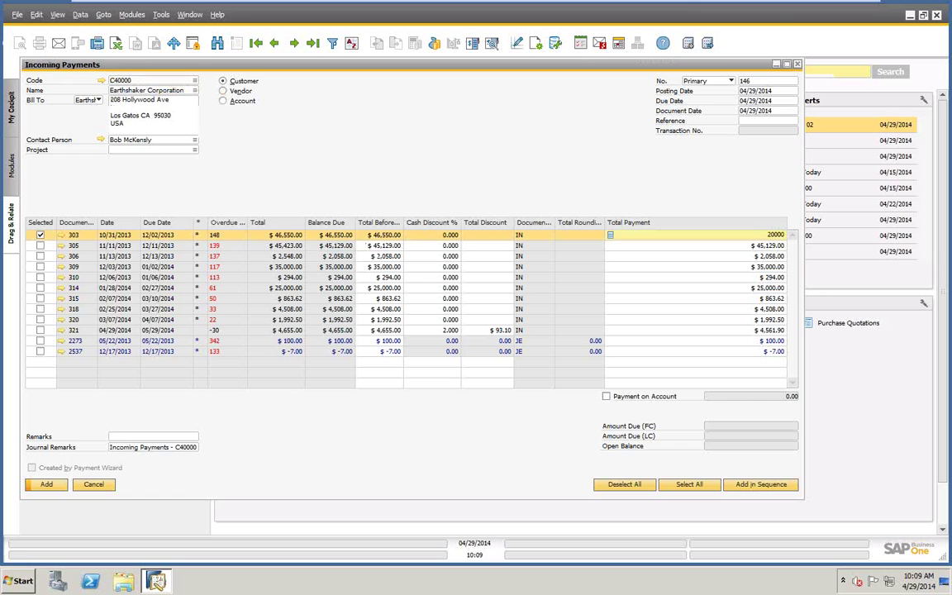
pyautogui.press('Tab')
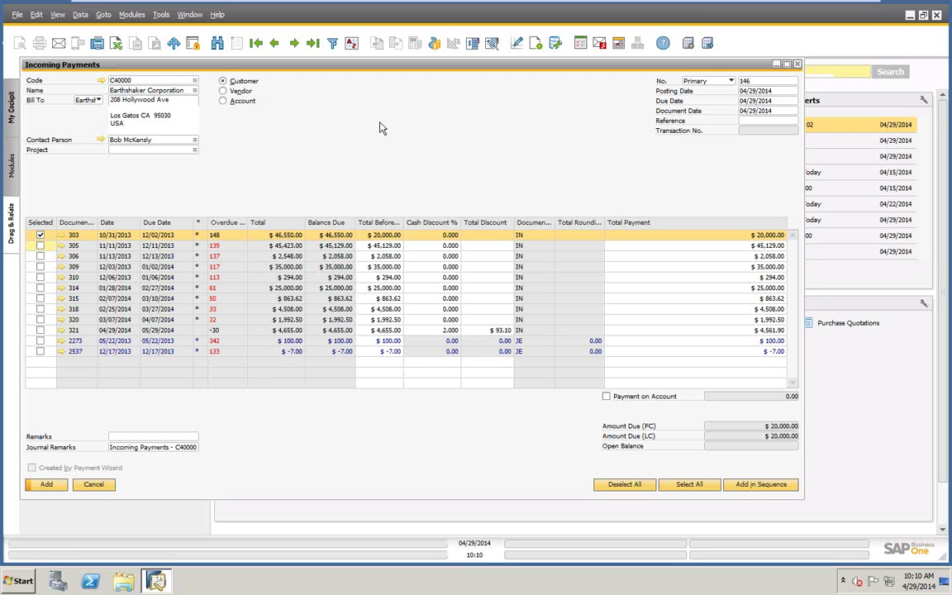
# Set up a bank transfer as the payment means, with Cash at Bank - Checking as the G/L account
pyautogui.rightClick(433, 119)
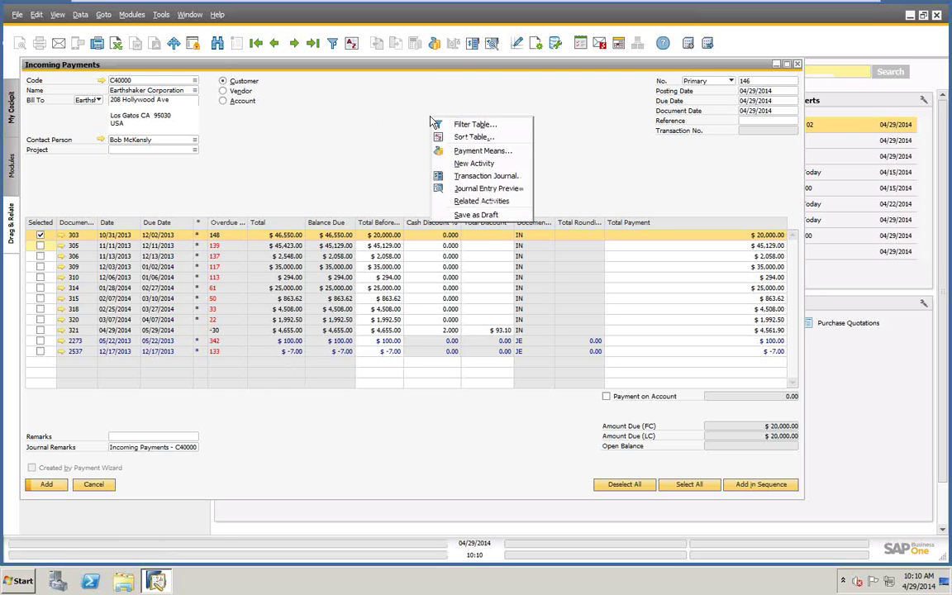
pyautogui.click(467, 150)
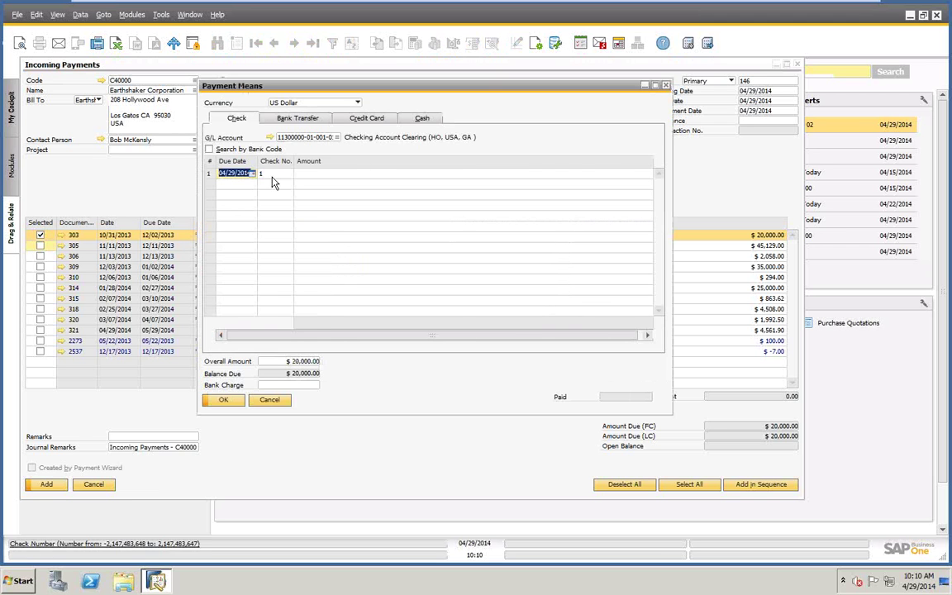
pyautogui.click(299, 121)
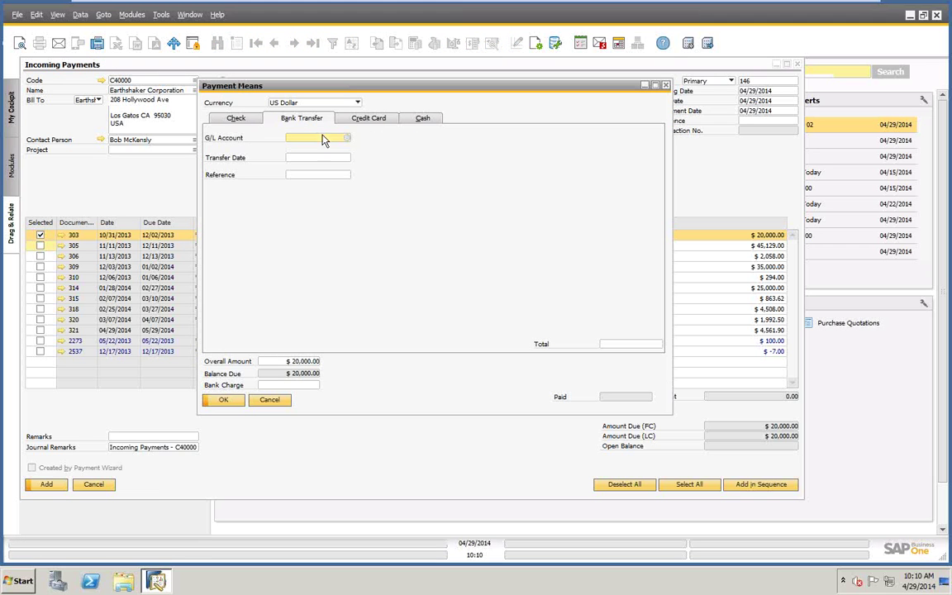
pyautogui.click(345, 138)
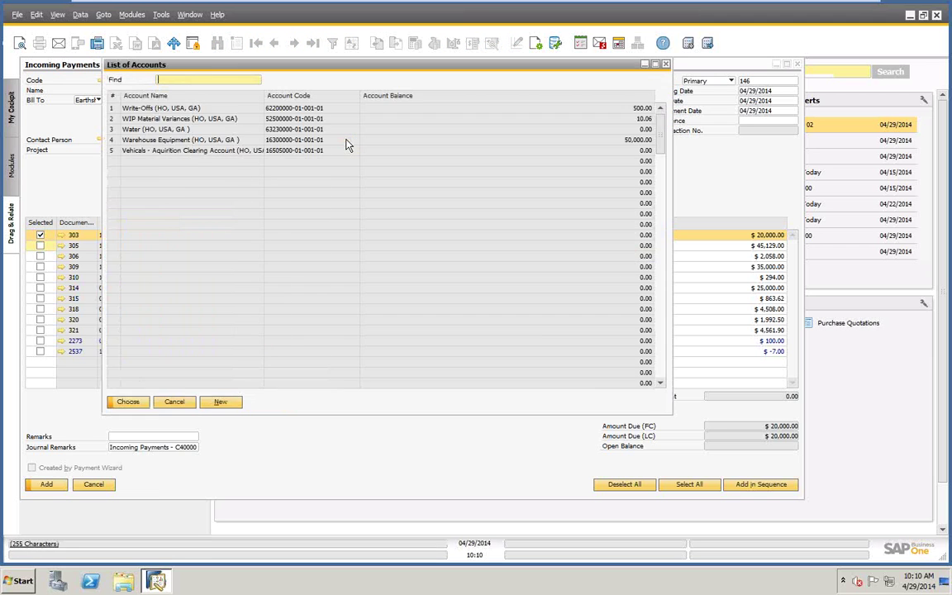
pyautogui.doubleClick(199, 97)
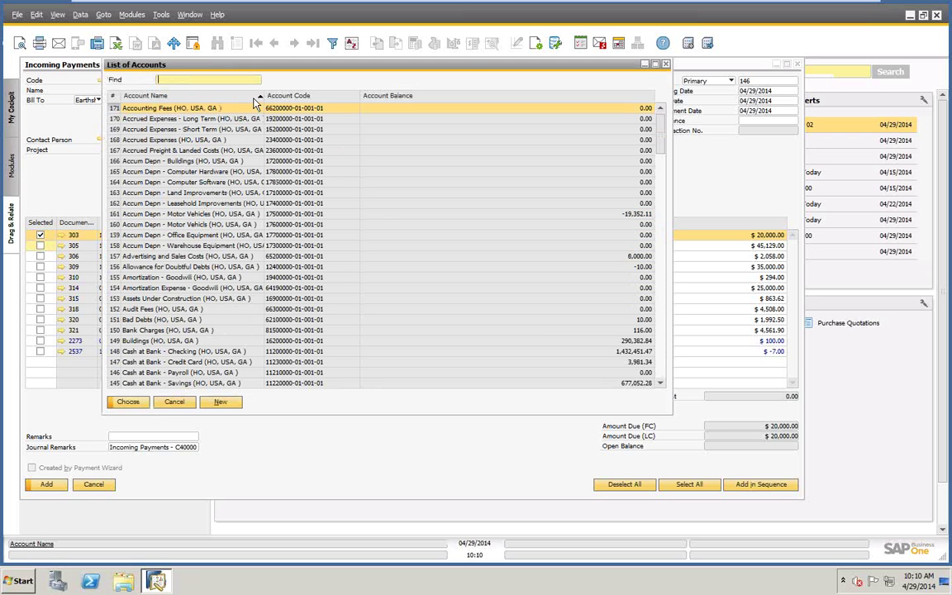
pyautogui.doubleClick(297, 97)
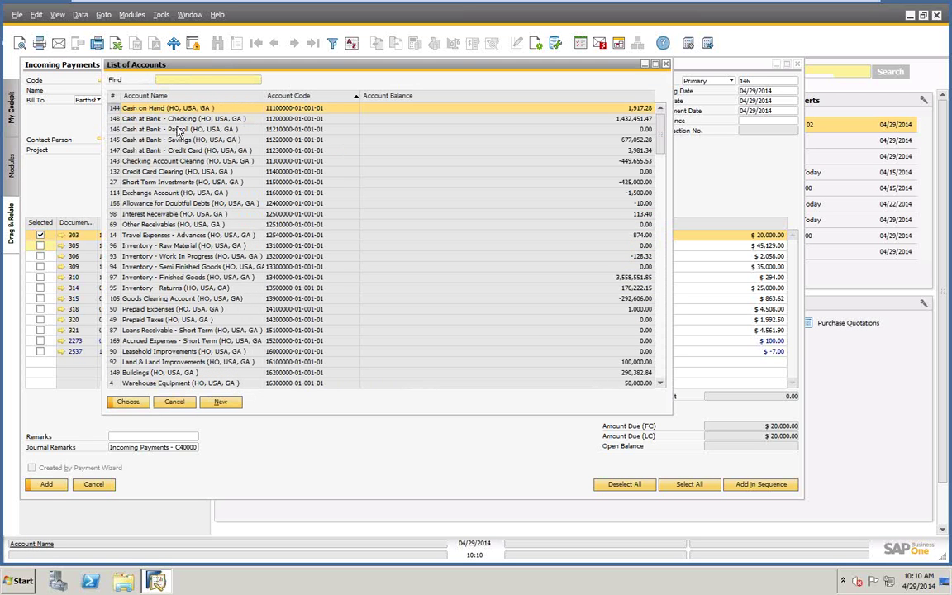
pyautogui.click(176, 123)
pyautogui.click(128, 401)
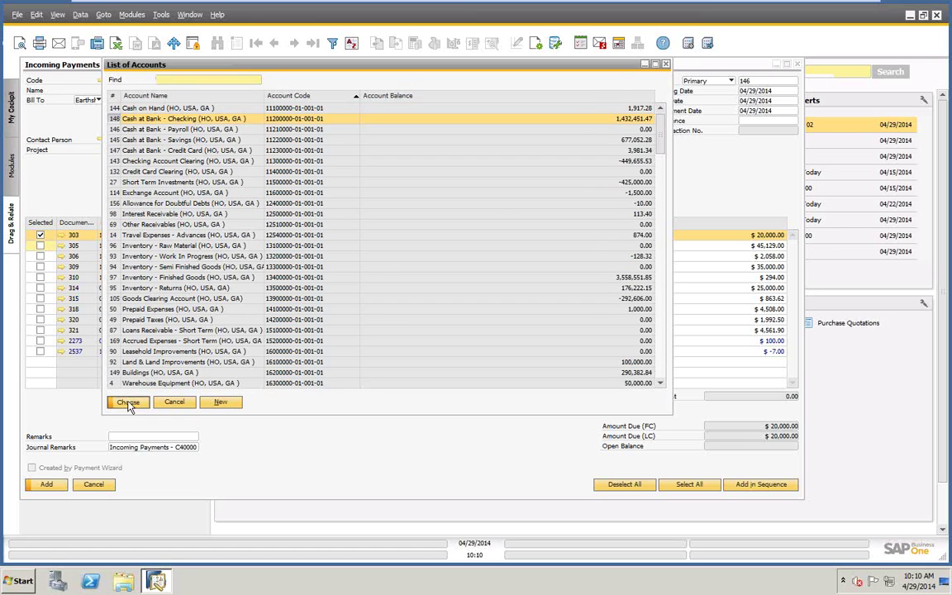
# Complete the bank transfer with date 04/29/2014, reference WT 33245345 and the full balance due of $20,000 as total
pyautogui.click(313, 158)
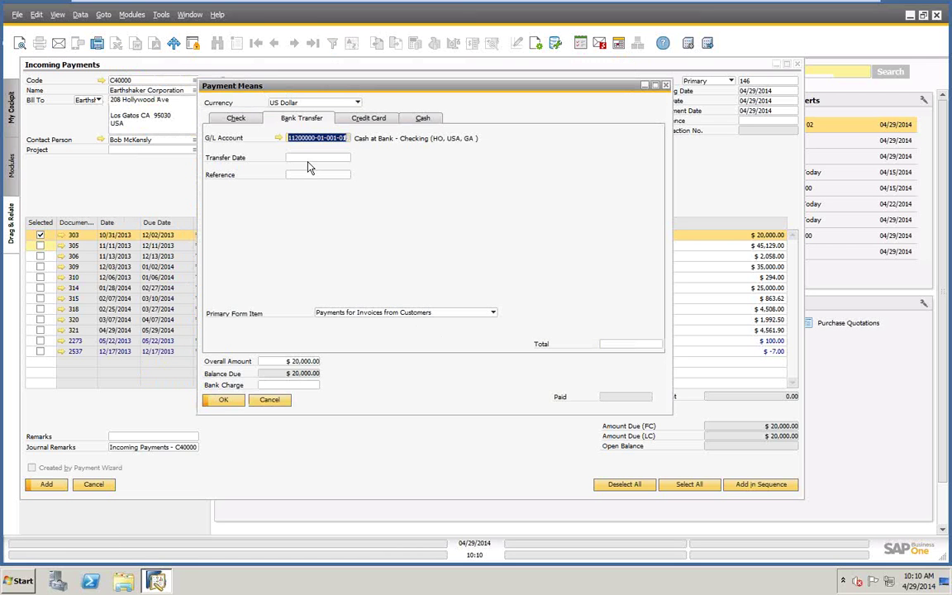
pyautogui.write('29')
pyautogui.press('Tab')
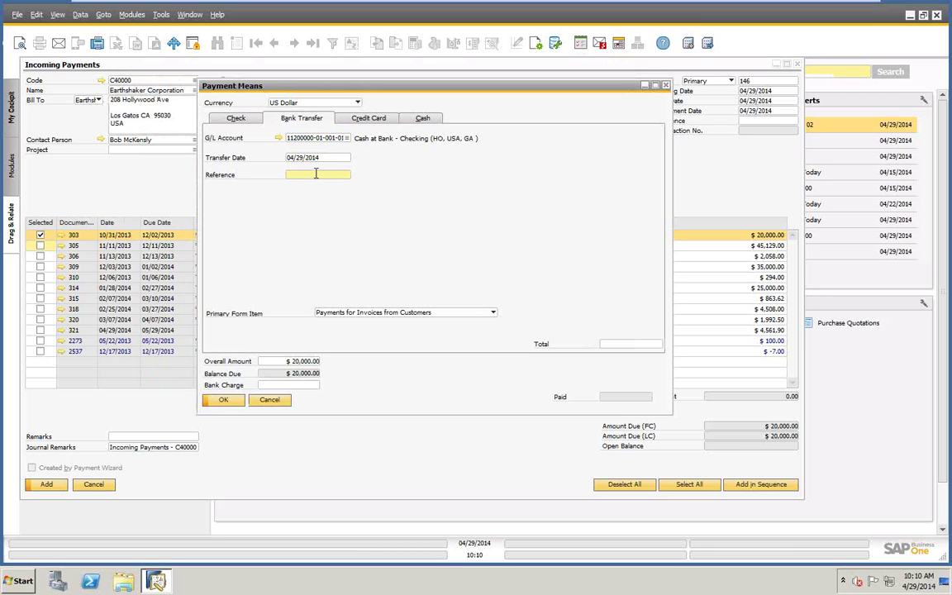
pyautogui.write('WT 33245345')
pyautogui.rightClick(615, 347)
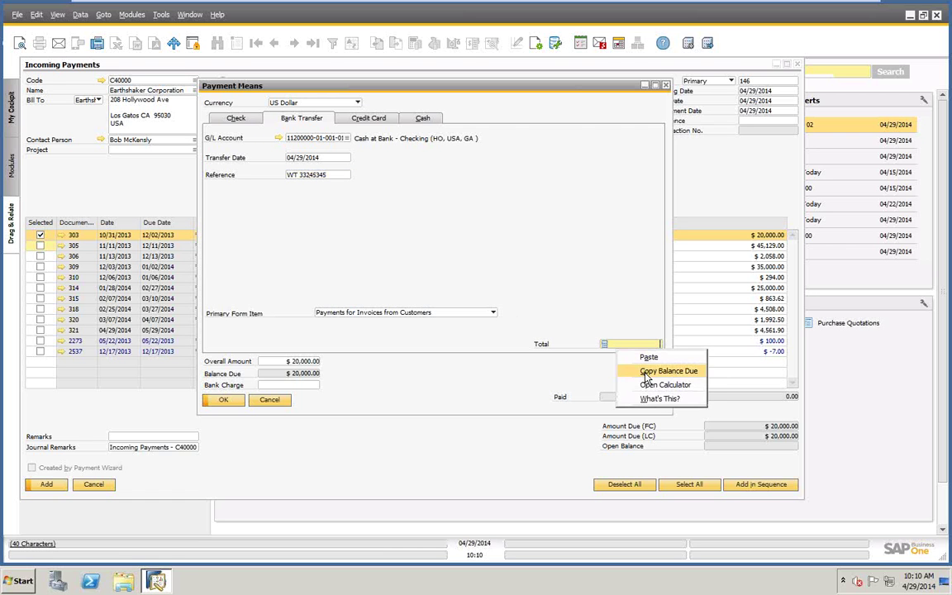
pyautogui.click(644, 372)
pyautogui.click(225, 400)
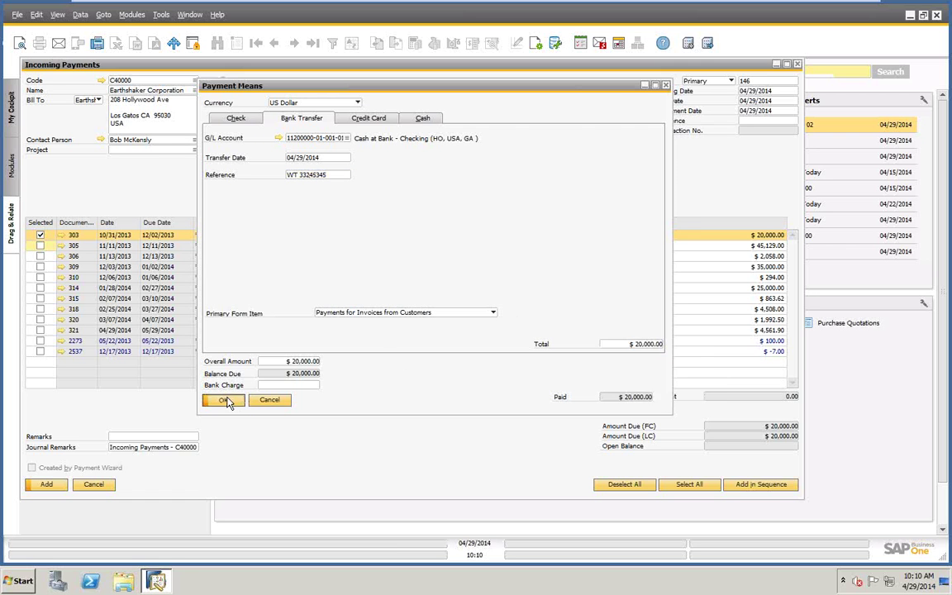
# Add the bank transfer payment document and display the last payment record
pyautogui.click(45, 485)
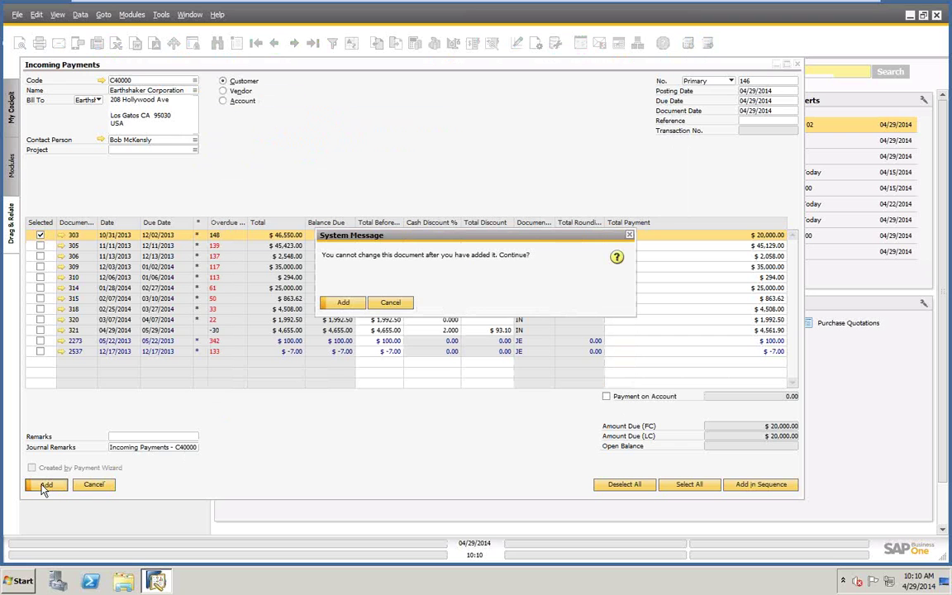
pyautogui.click(342, 303)
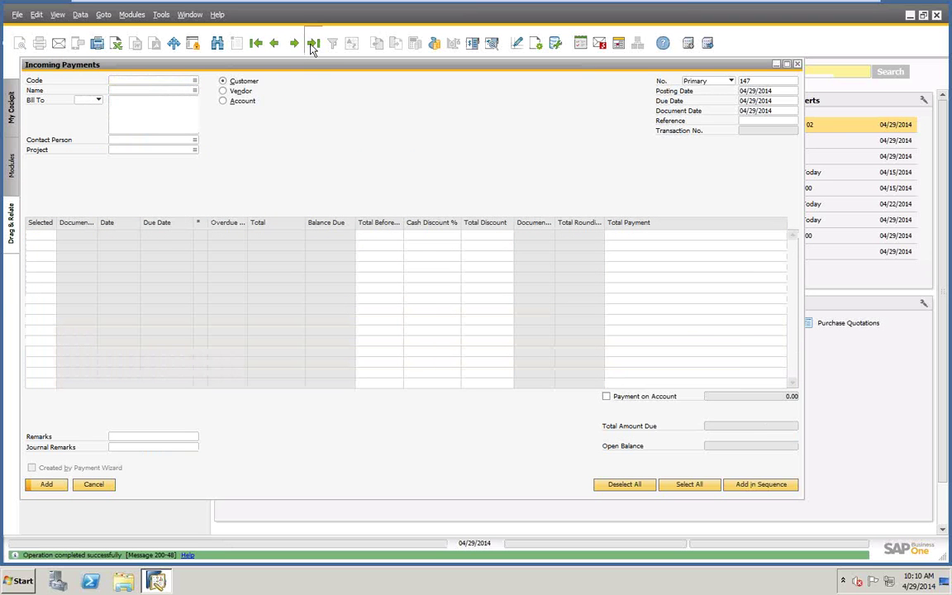
pyautogui.click(312, 46)
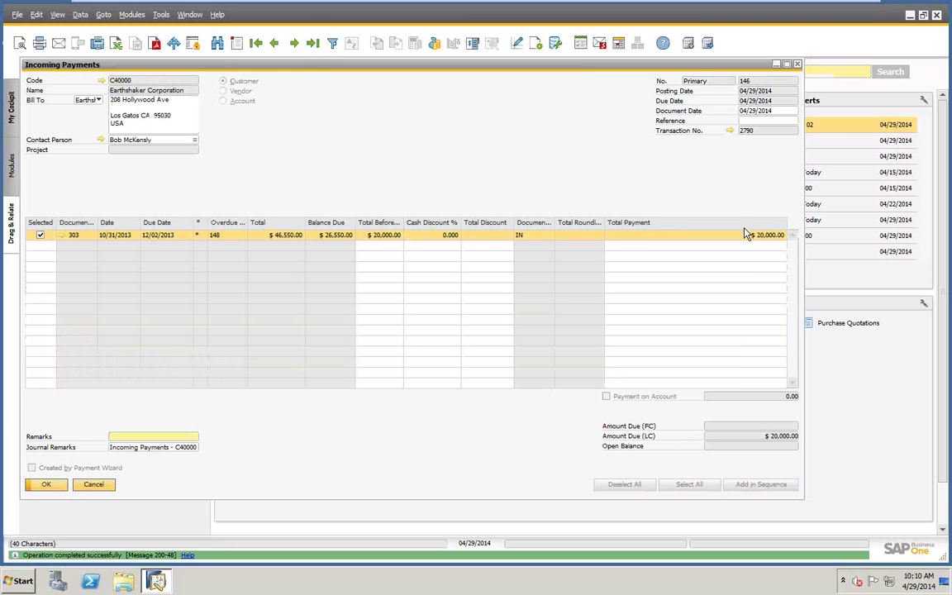
# Review the posted payment's bank transfer details and its journal entry
pyautogui.rightClick(517, 130)
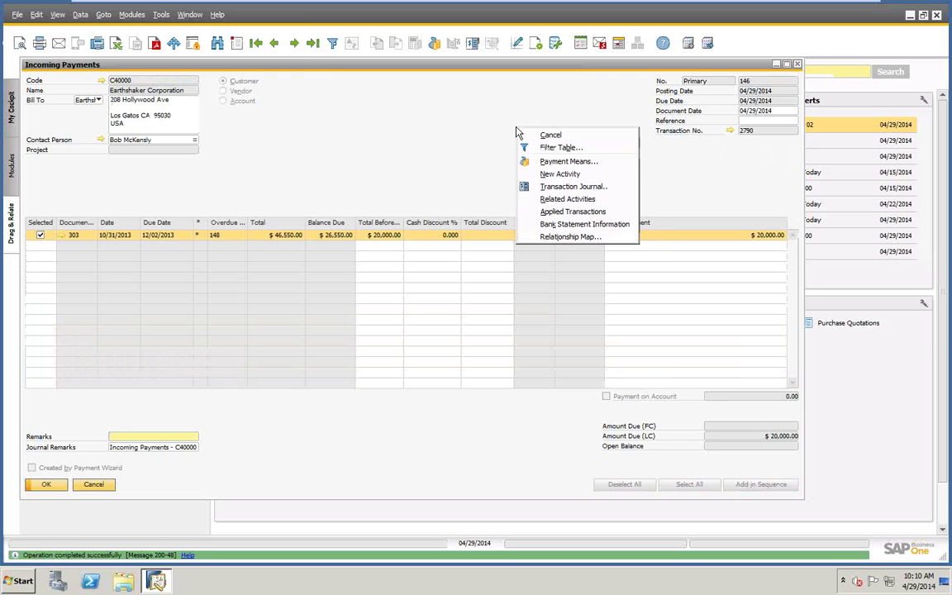
pyautogui.click(551, 162)
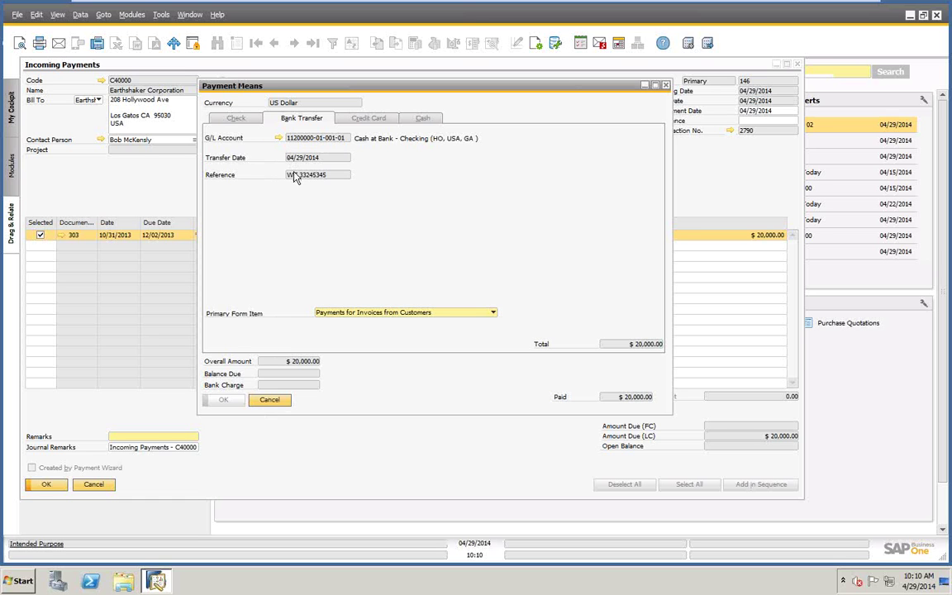
pyautogui.click(270, 399)
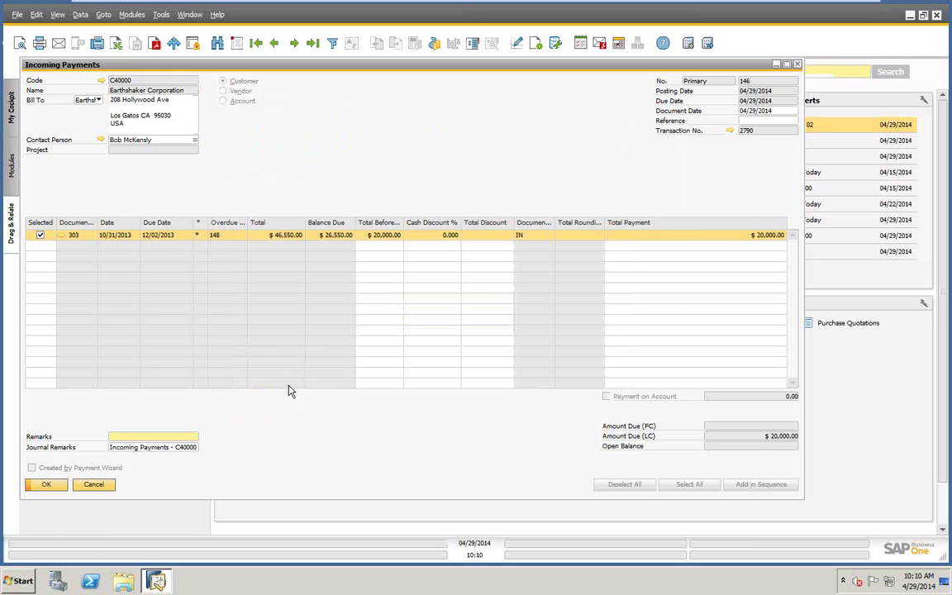
pyautogui.click(729, 131)
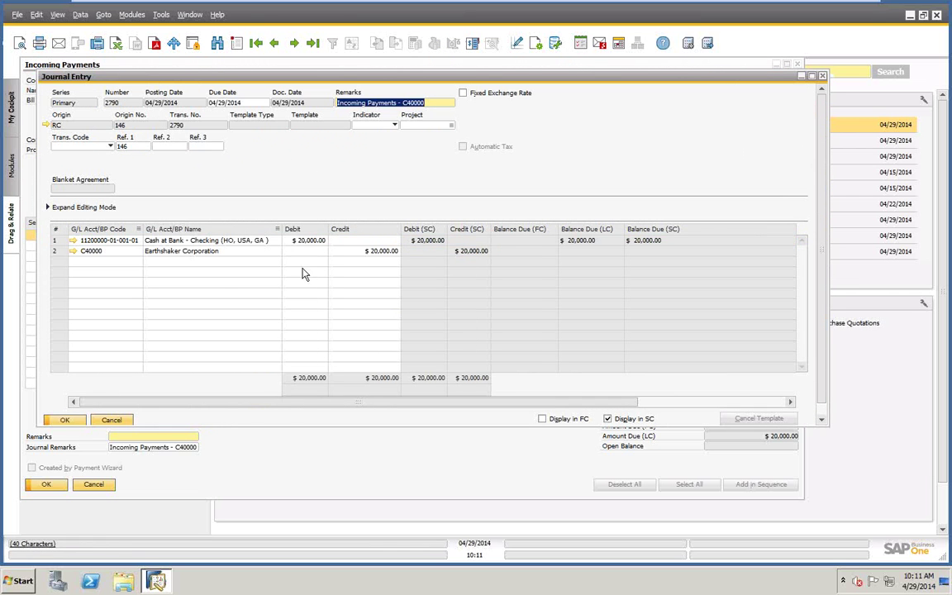
pyautogui.click(112, 421)
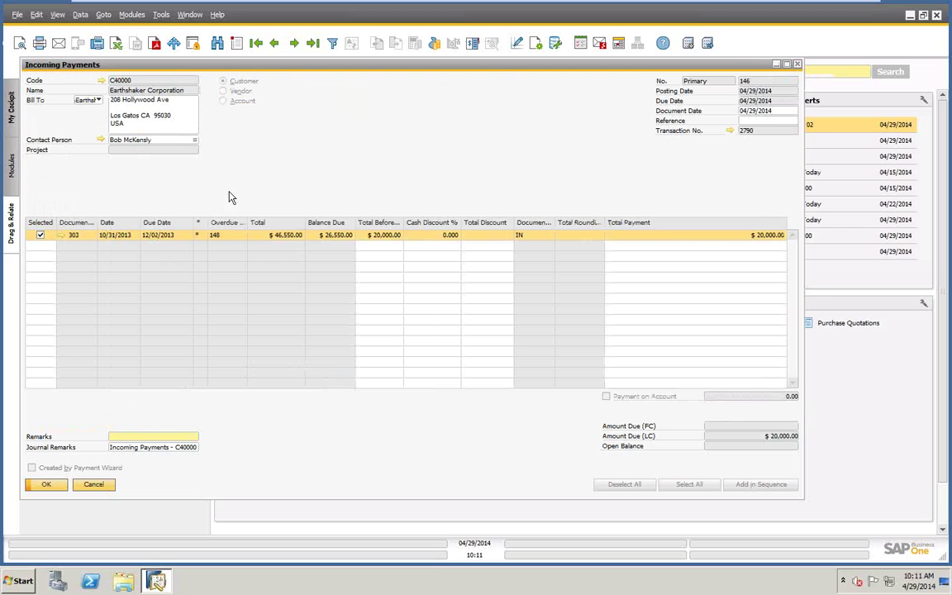
# Start a new incoming payment for customer Earthshaker Corporation and select invoice 303 for payment
pyautogui.click(238, 44)
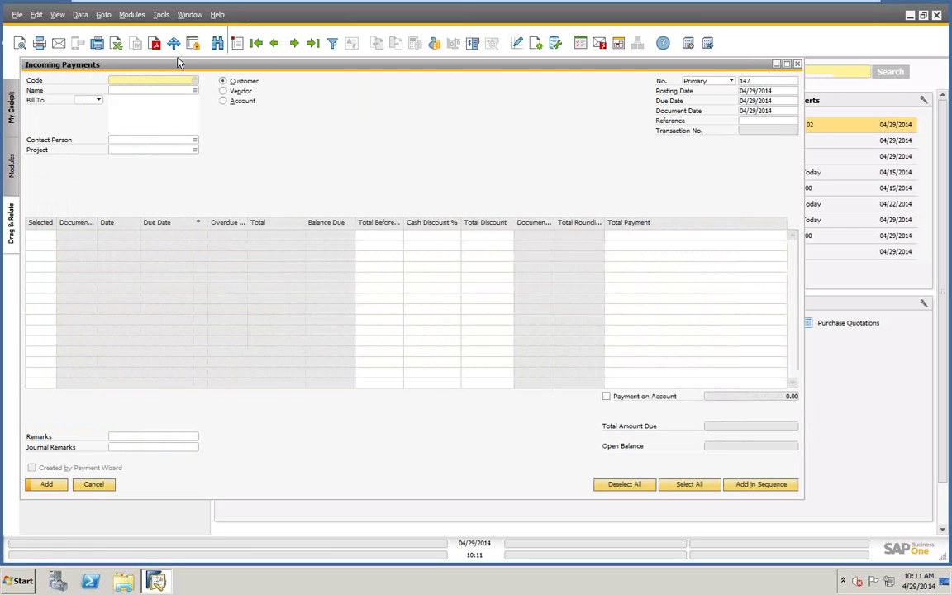
pyautogui.click(129, 90)
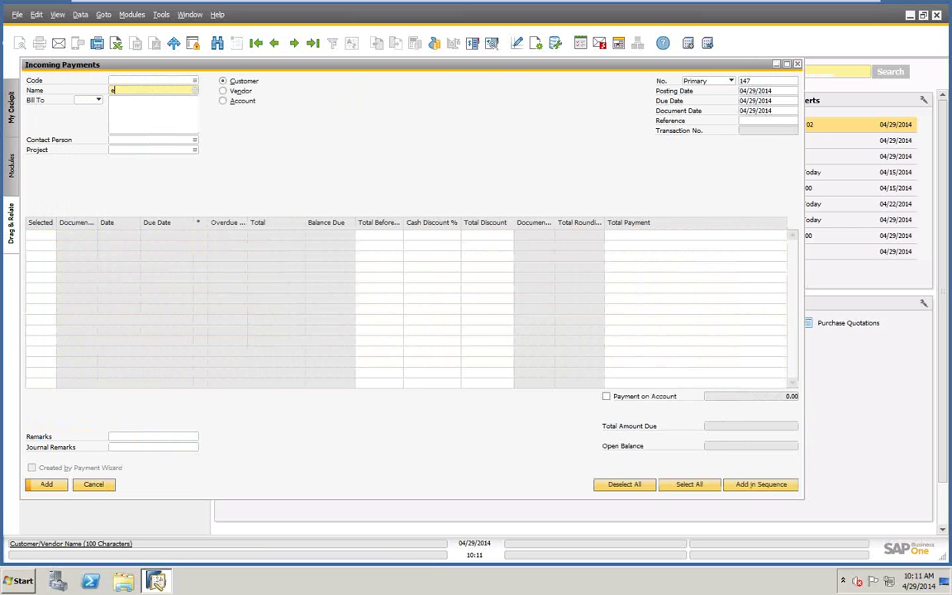
pyautogui.write('e')
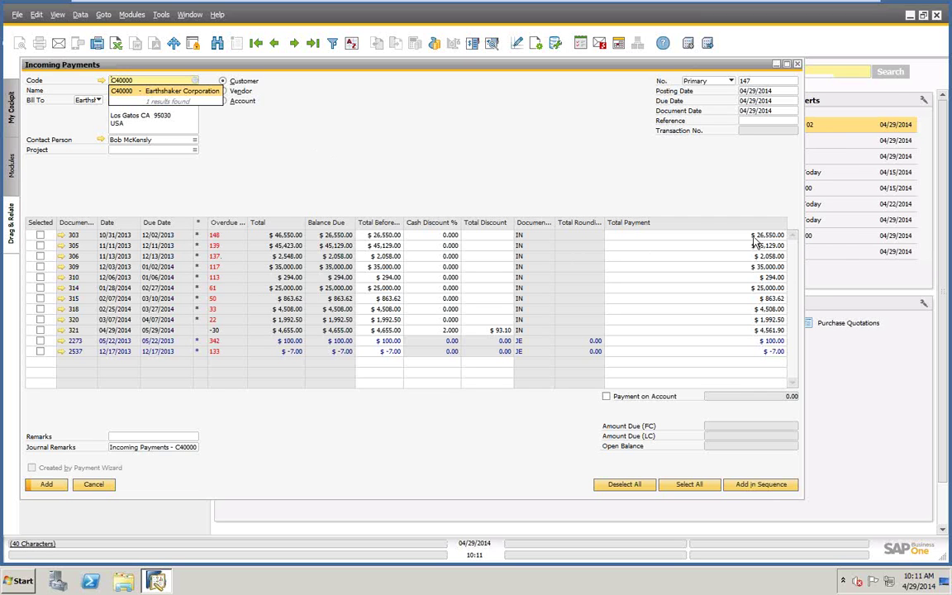
pyautogui.click(39, 235)
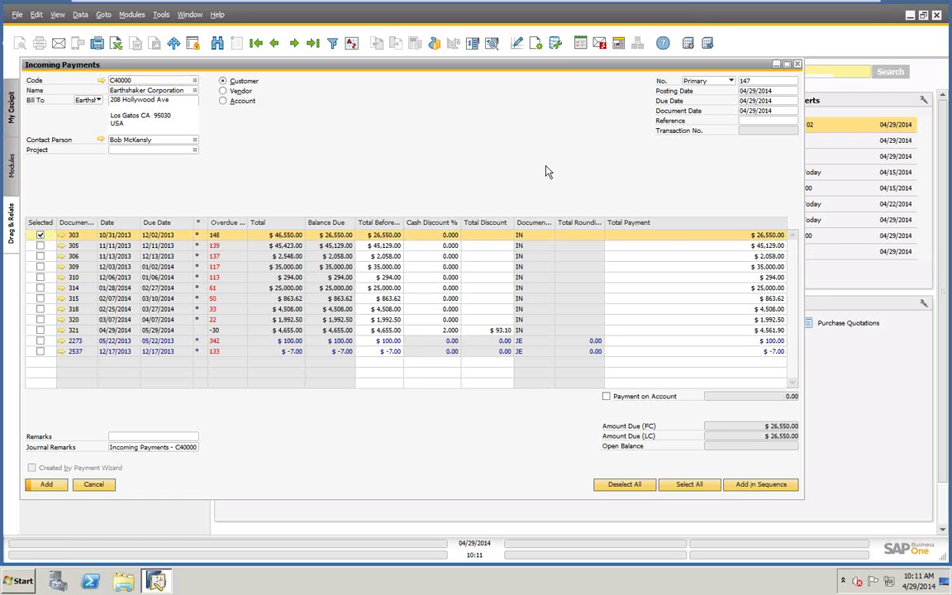
# Set up a check as the payment means for invoice 303, with an amount of $20,000
pyautogui.rightClick(472, 121)
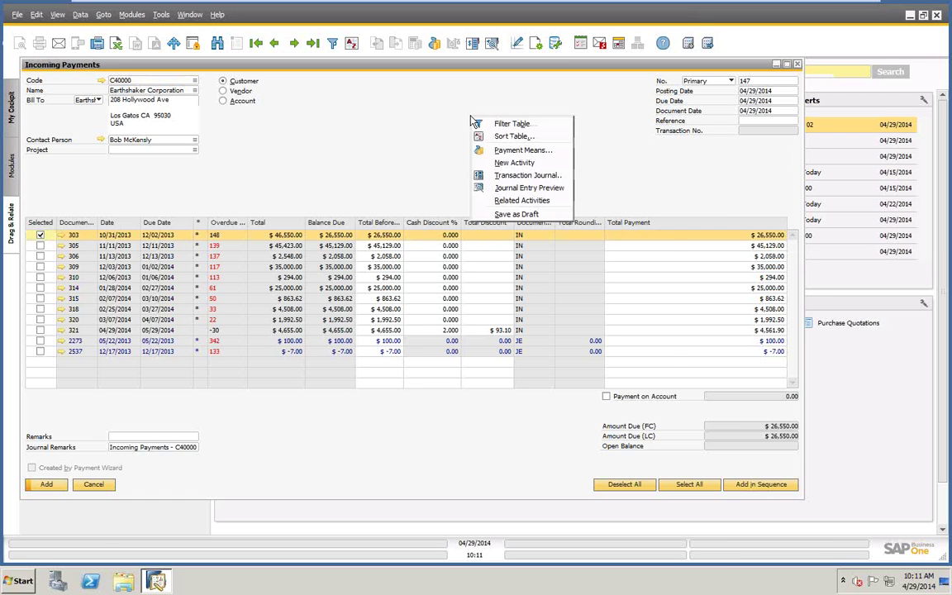
pyautogui.click(513, 151)
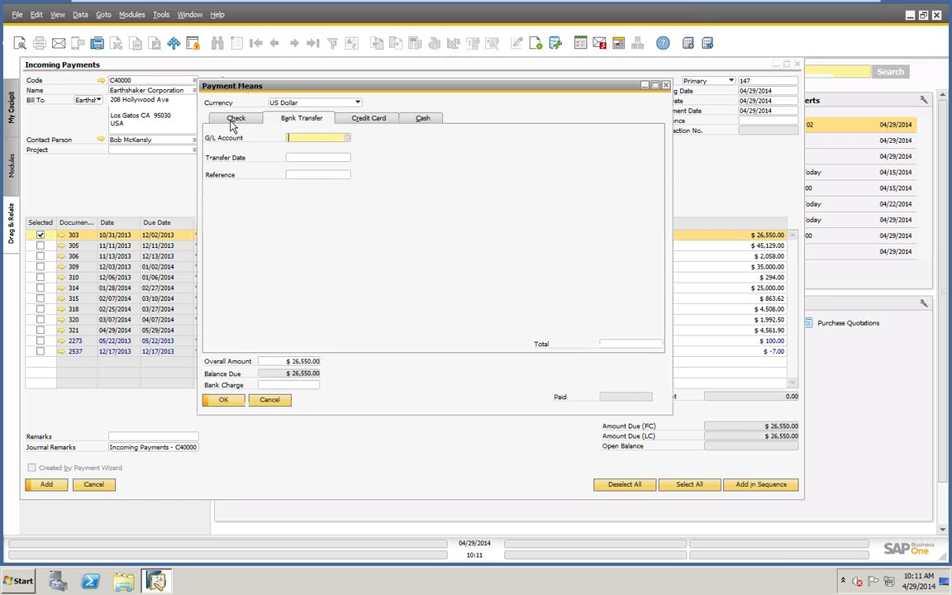
pyautogui.click(212, 117)
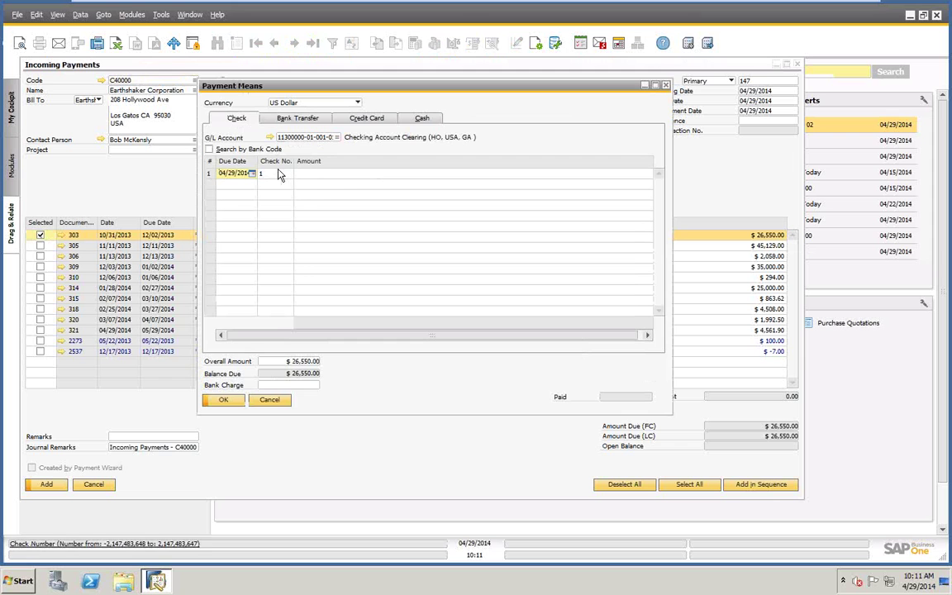
pyautogui.click(341, 174)
pyautogui.write('20000')
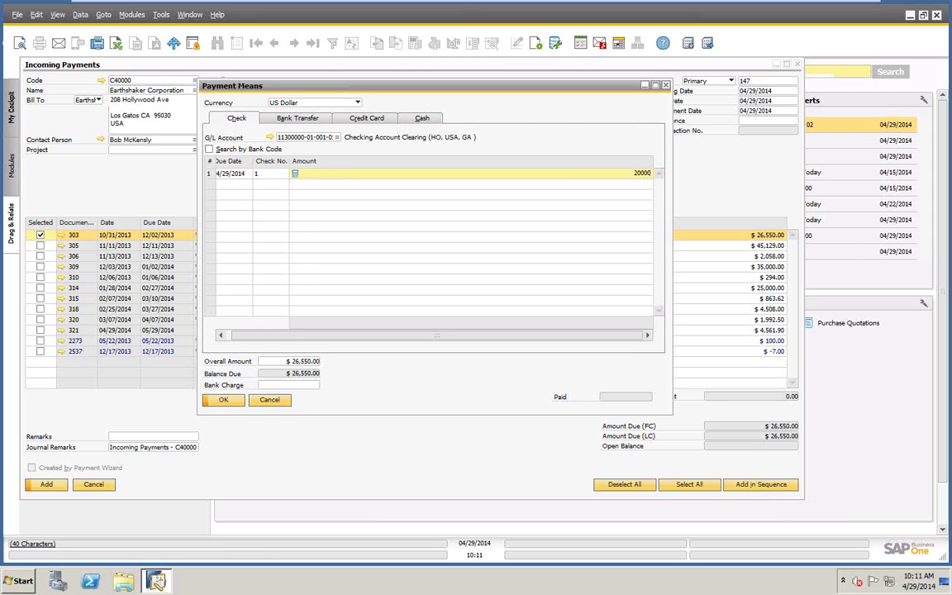
pyautogui.press('Tab')
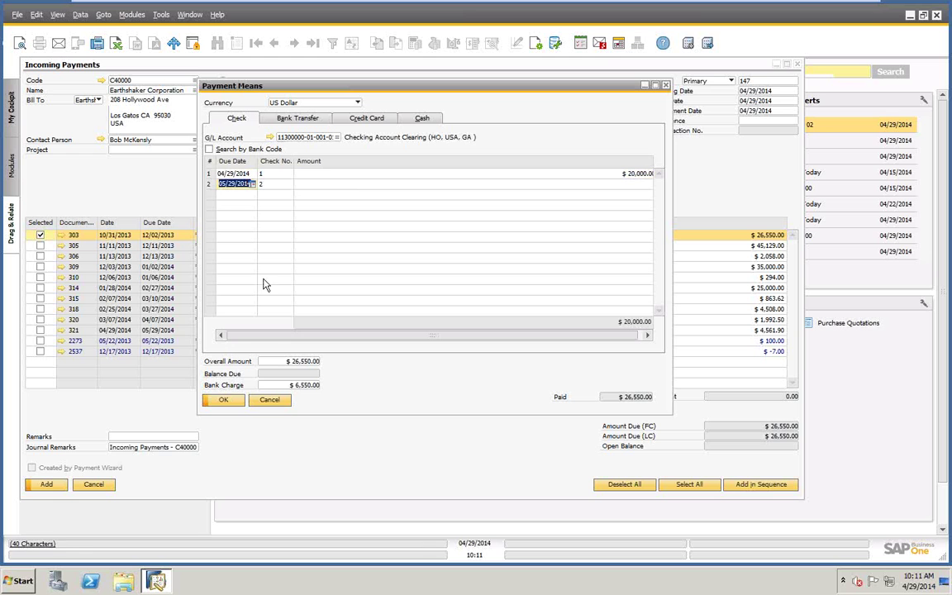
# Clear the bank charge from the check payment and accept the payment means
pyautogui.click(293, 385)
pyautogui.press('BackSpace')
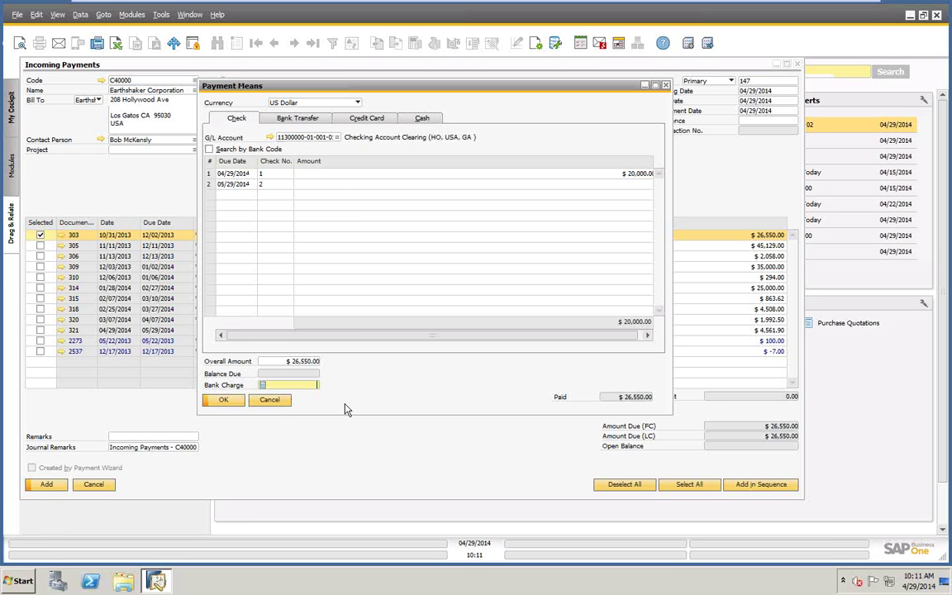
pyautogui.press('Tab')
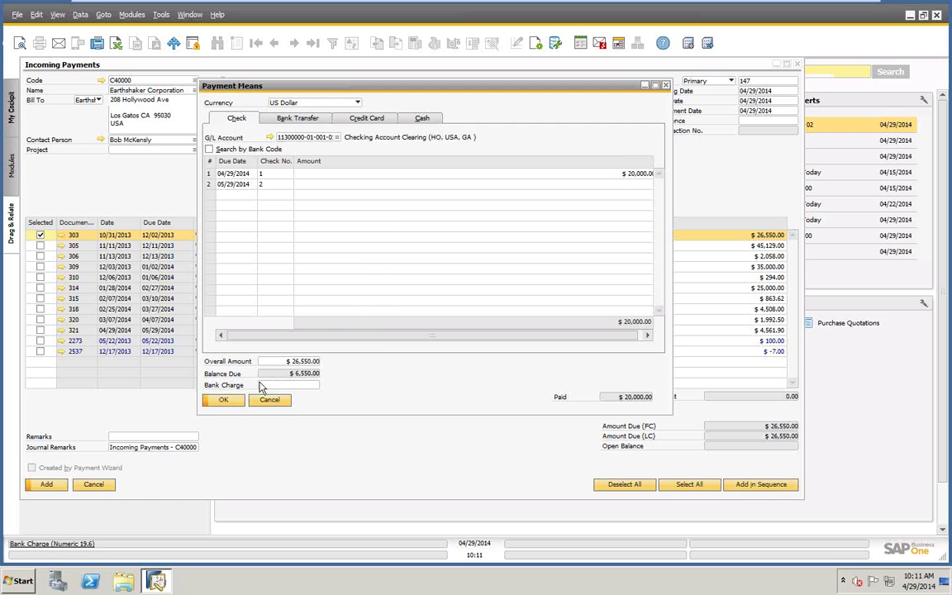
pyautogui.click(223, 400)
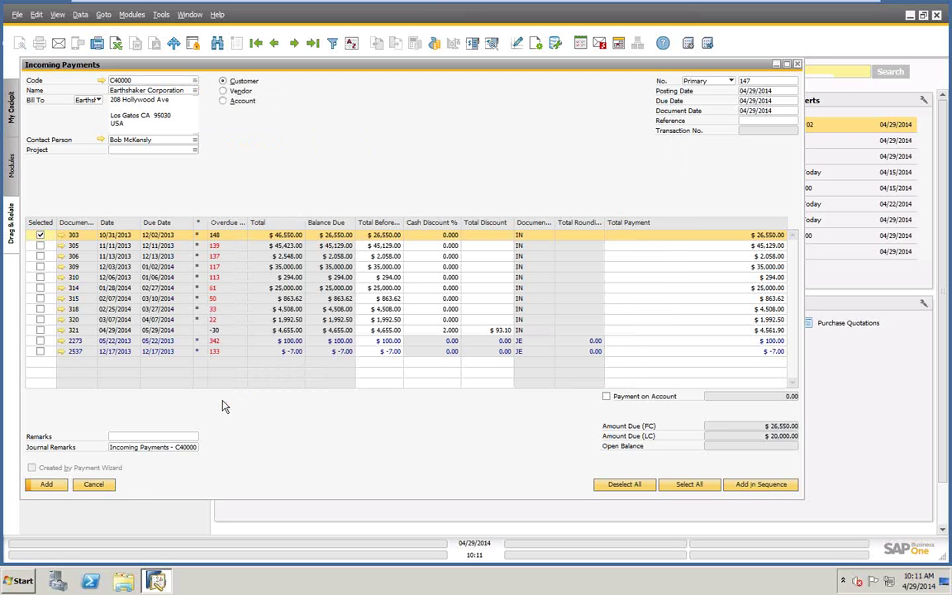
# Add the payment document for invoice 303, posting the unmatched amount as a payment on account
pyautogui.click(46, 484)
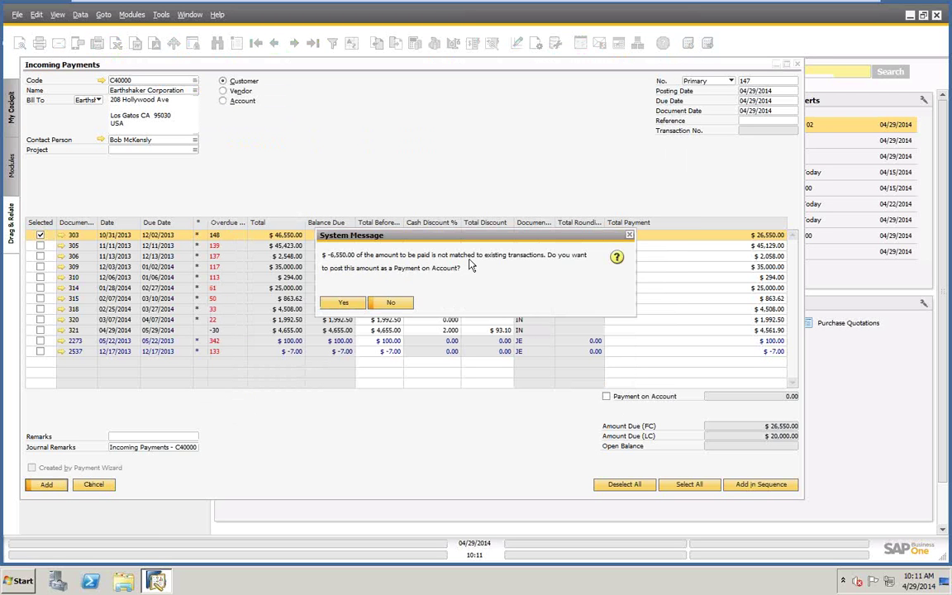
pyautogui.moveTo(436, 241); pyautogui.dragTo(419, 109)
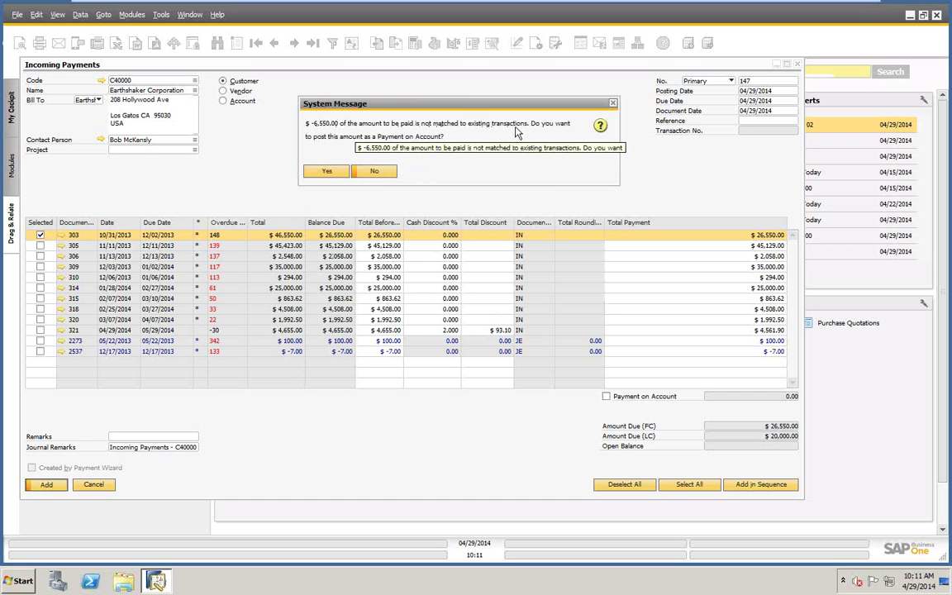
pyautogui.moveTo(411, 97); pyautogui.dragTo(394, 91)
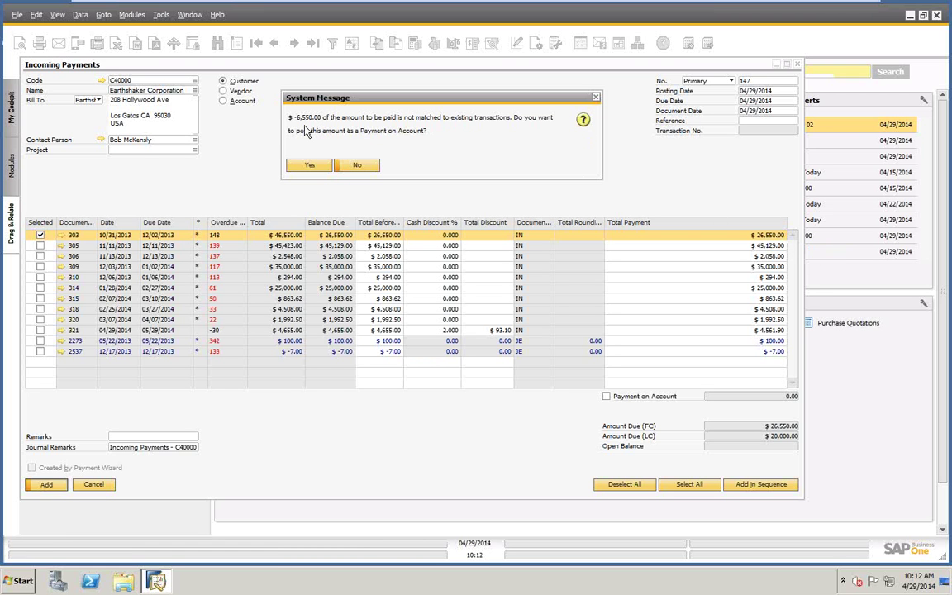
pyautogui.click(309, 166)
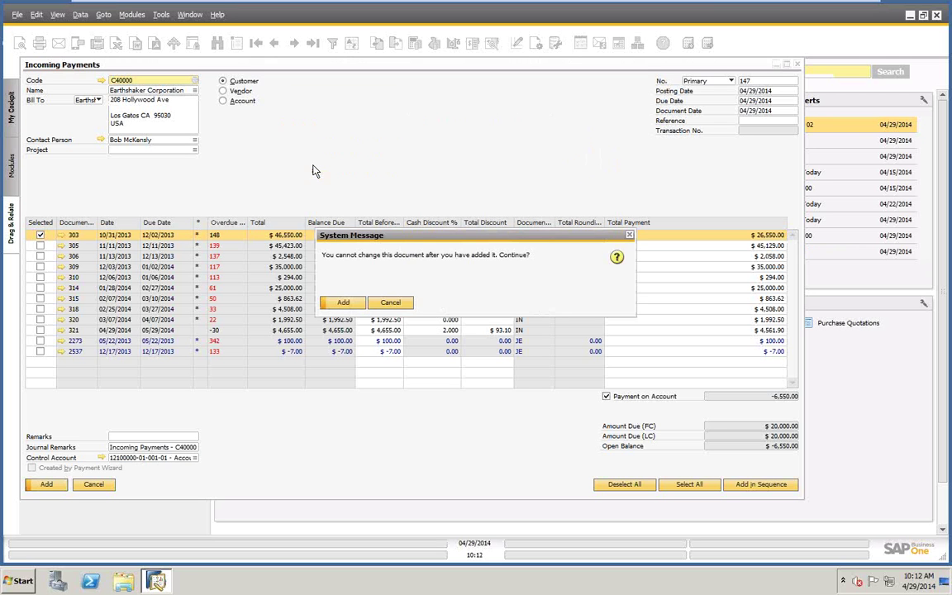
pyautogui.click(341, 301)
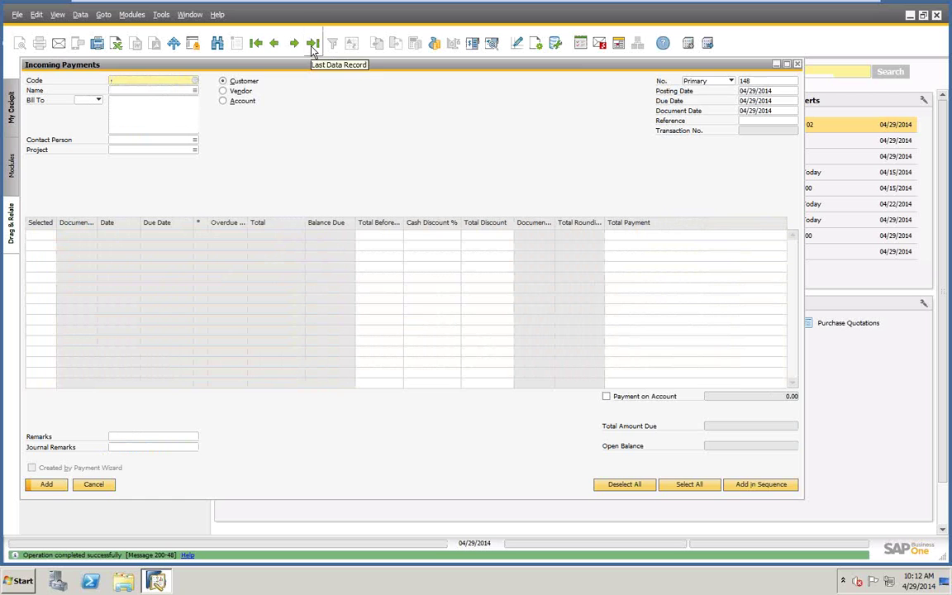
# Display the last payment record and review its linked invoice 303 and its journal entry
pyautogui.click(312, 46)
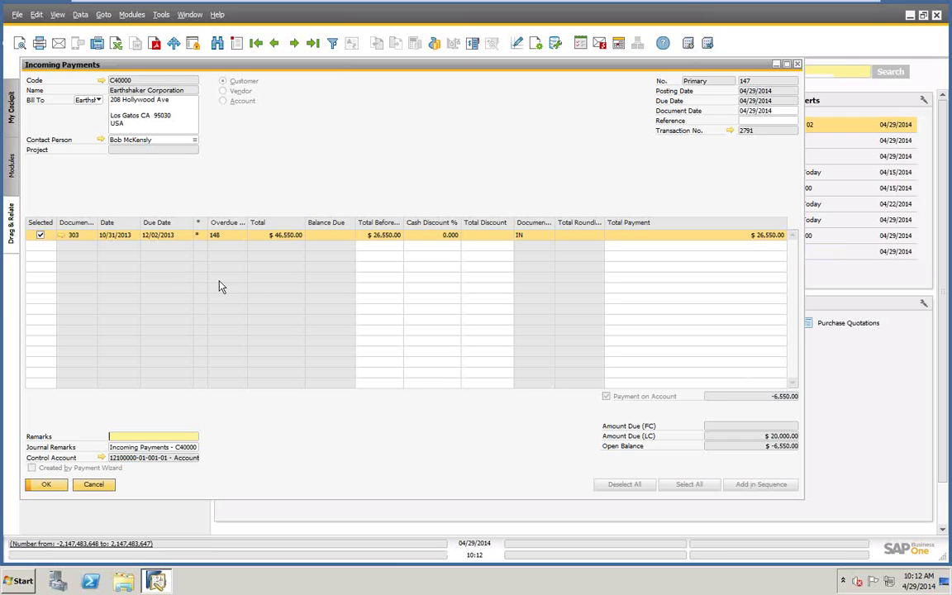
pyautogui.click(62, 234)
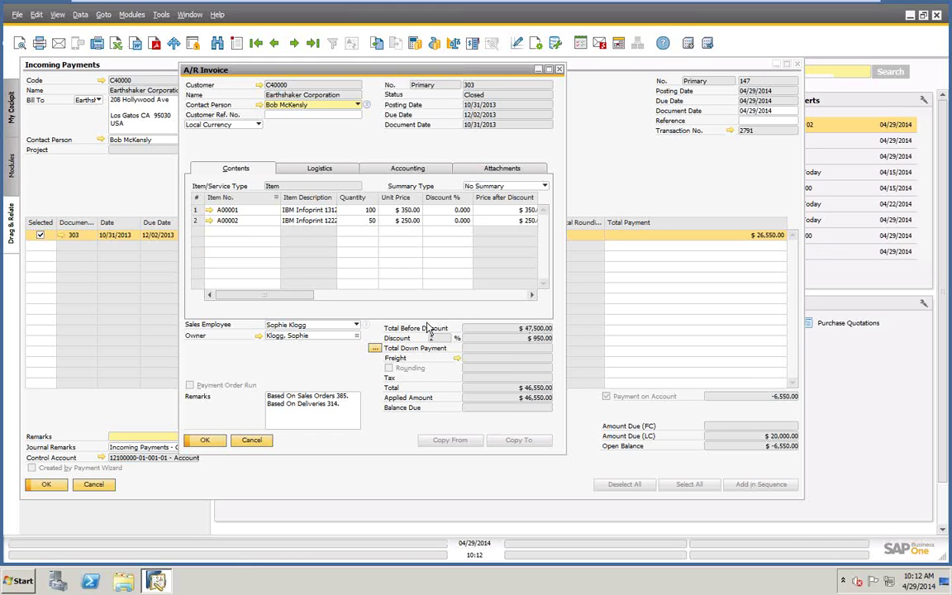
pyautogui.click(205, 440)
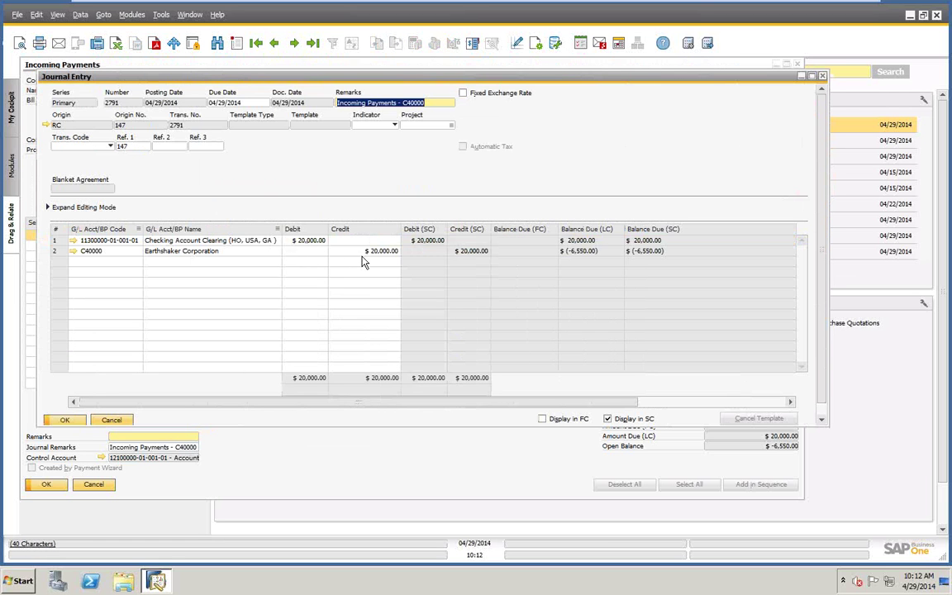
pyautogui.click(111, 422)
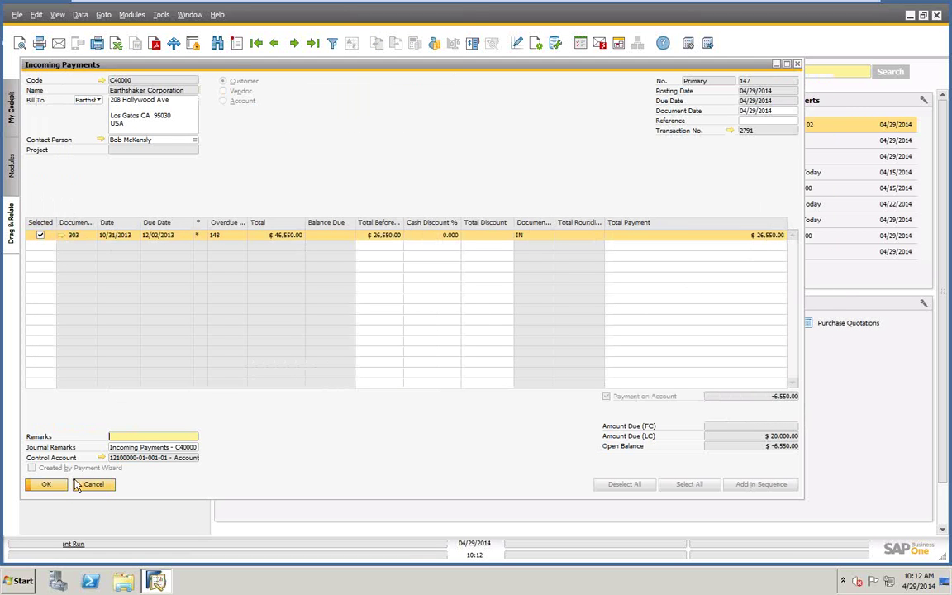
# Start another incoming payment for Earthshaker Corporation and inspect the journal entry behind open item 2791
pyautogui.click(237, 43)
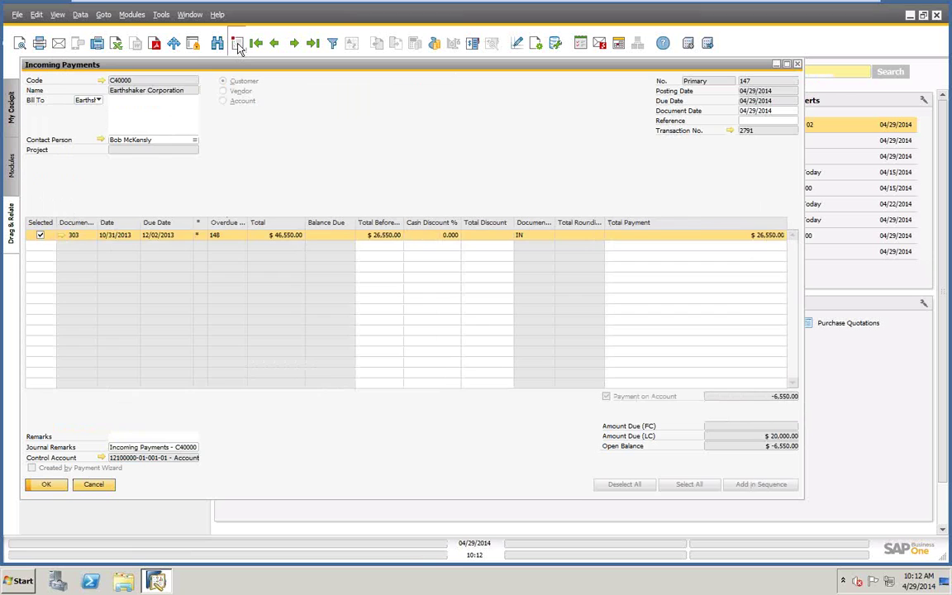
pyautogui.click(142, 91)
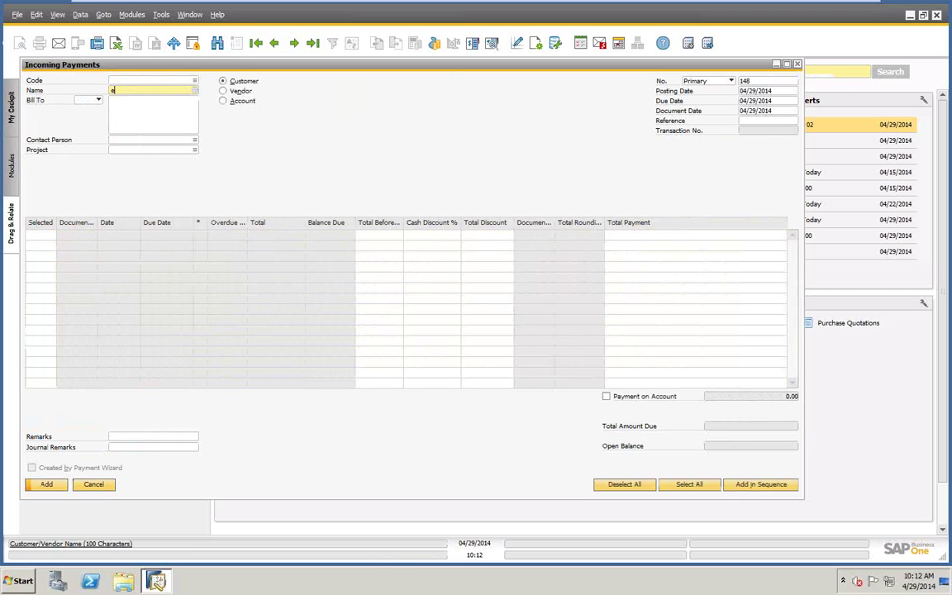
pyautogui.press('Tab')
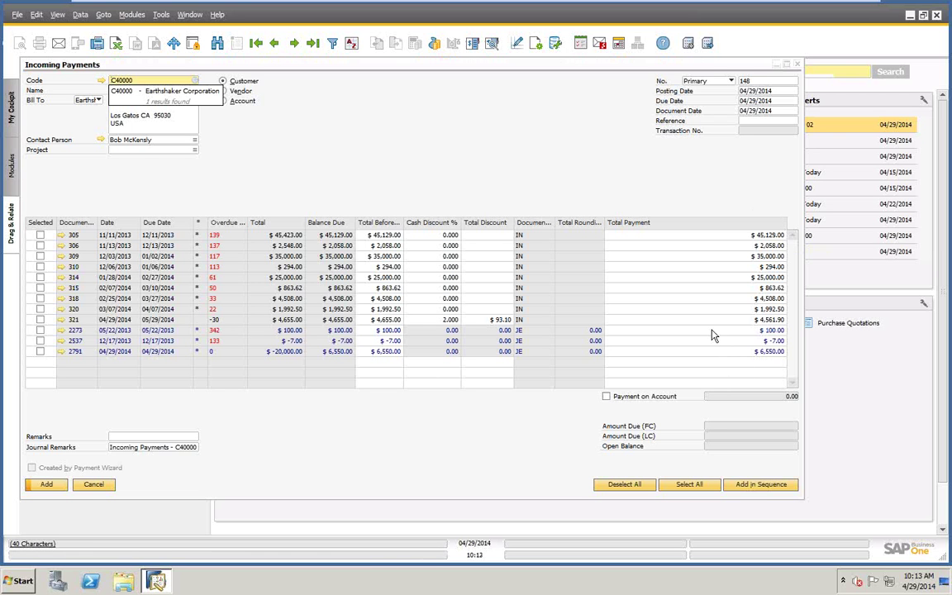
pyautogui.click(62, 352)
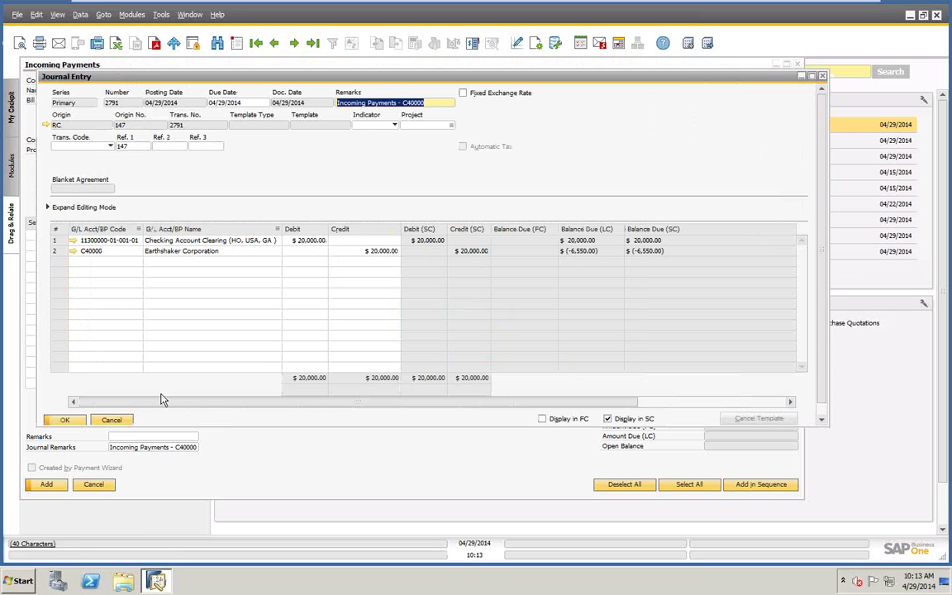
pyautogui.click(110, 420)
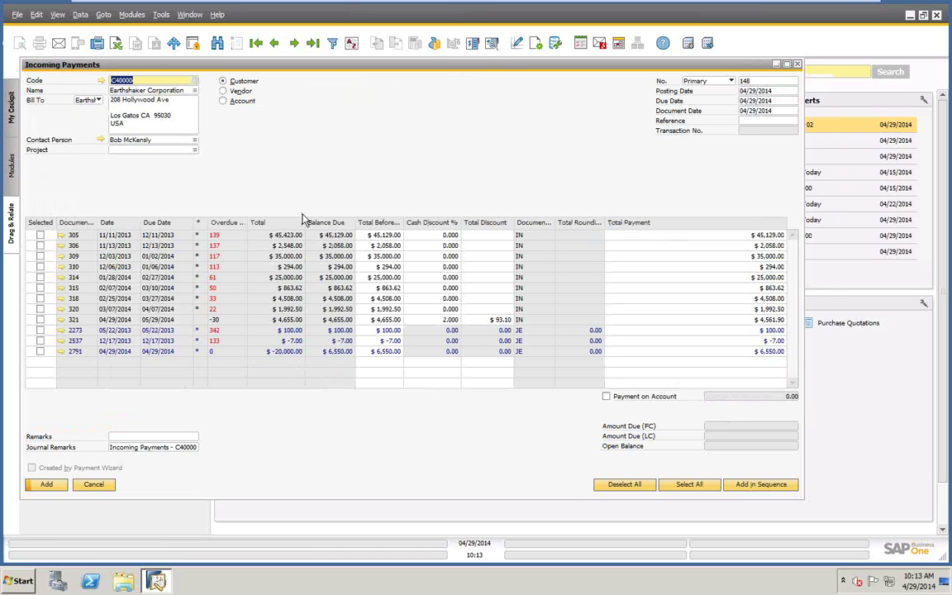
# Set the total payment for invoice 305 to $40,000
pyautogui.click(732, 236)
pyautogui.click(732, 236)
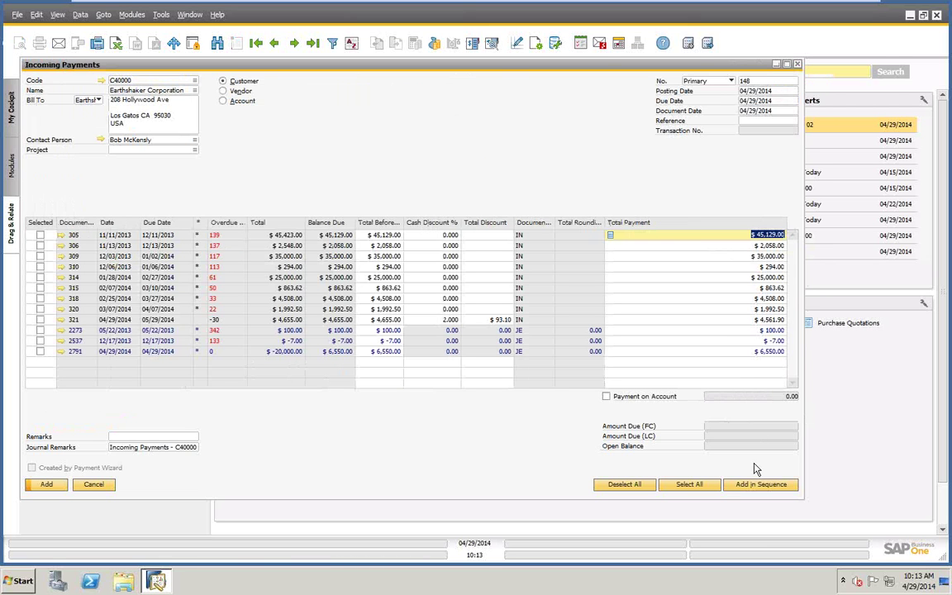
pyautogui.write('40000')
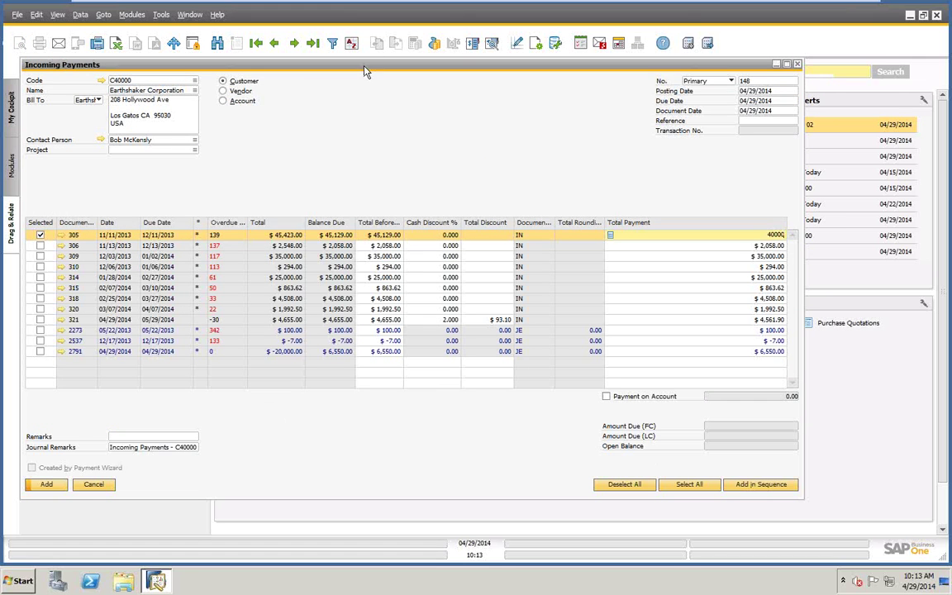
# Pay the full $40,000 balance due by check and add the payment document
pyautogui.rightClick(342, 87)
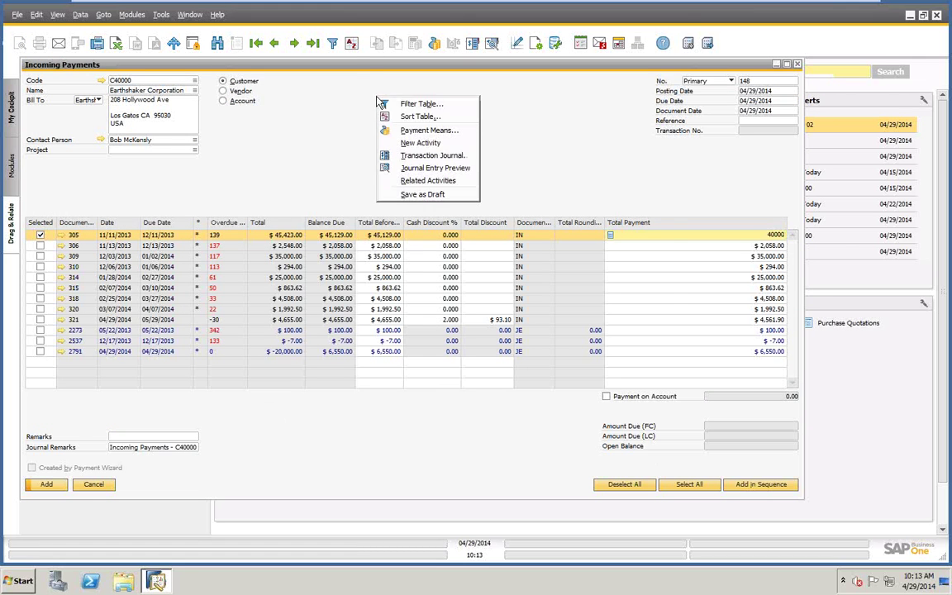
pyautogui.click(402, 128)
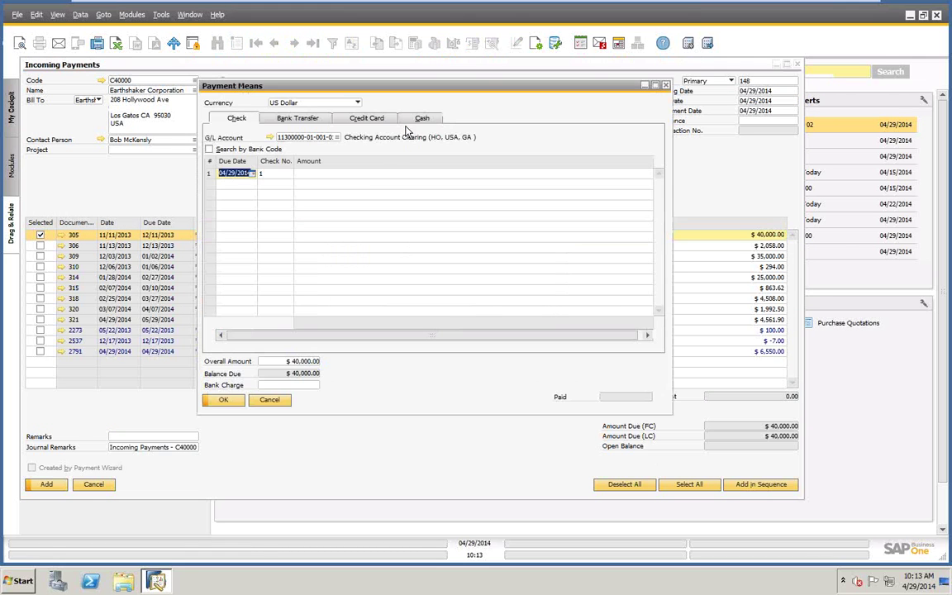
pyautogui.click(355, 174)
pyautogui.rightClick(354, 176)
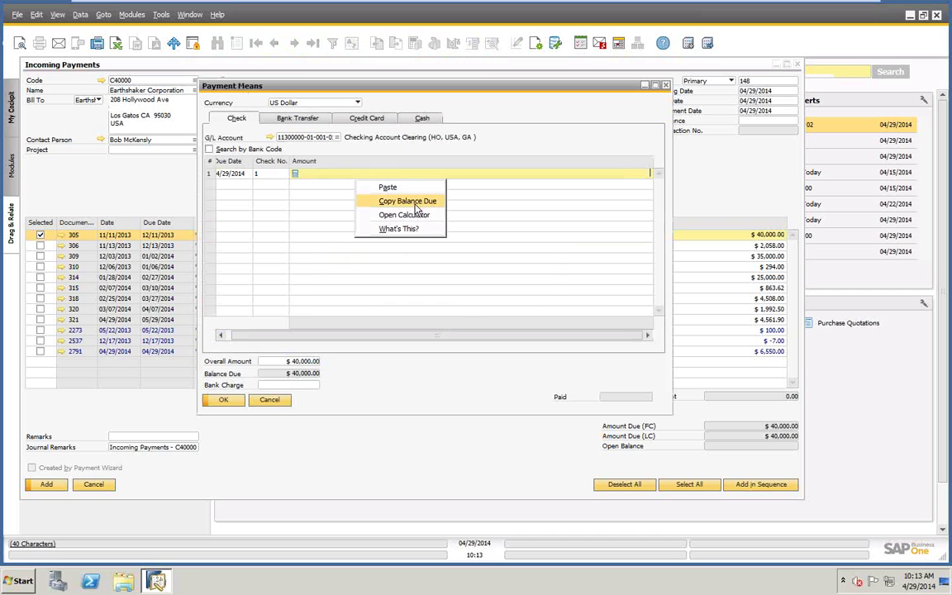
pyautogui.click(413, 202)
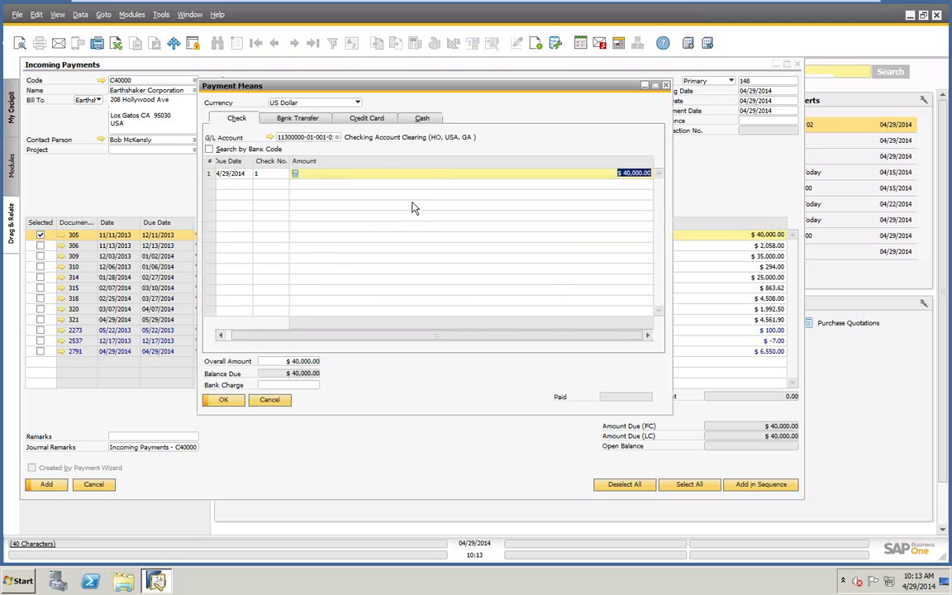
pyautogui.click(236, 400)
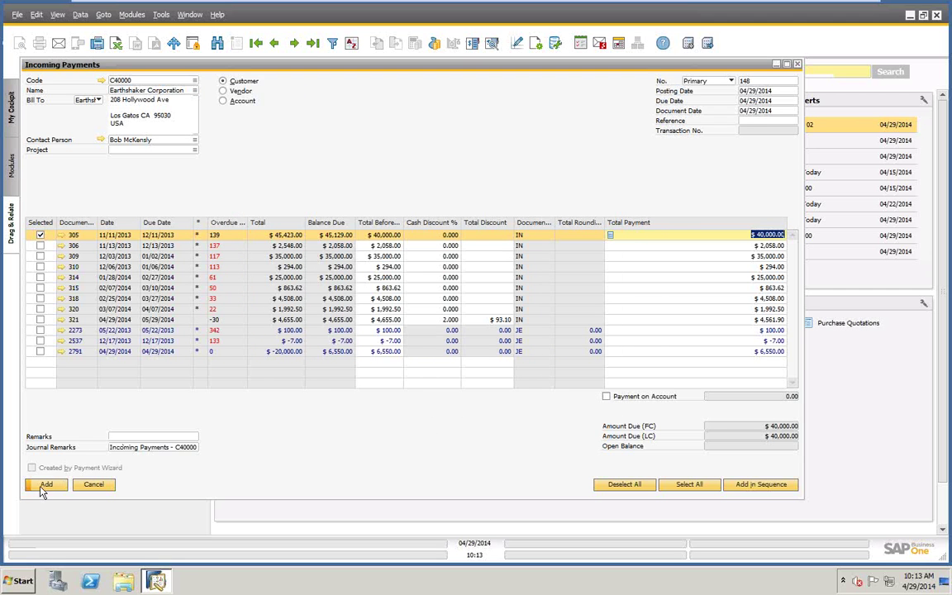
pyautogui.click(44, 487)
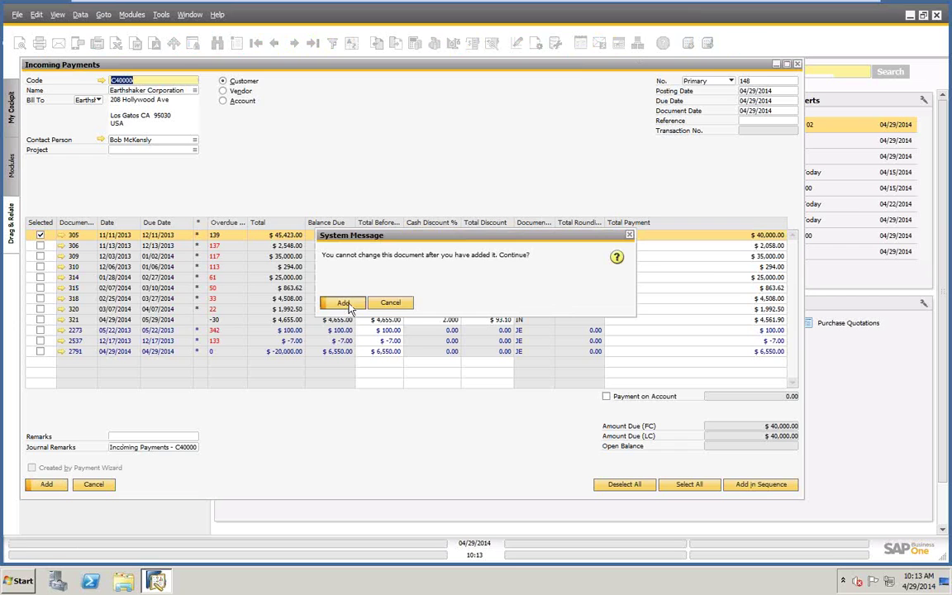
pyautogui.click(346, 303)
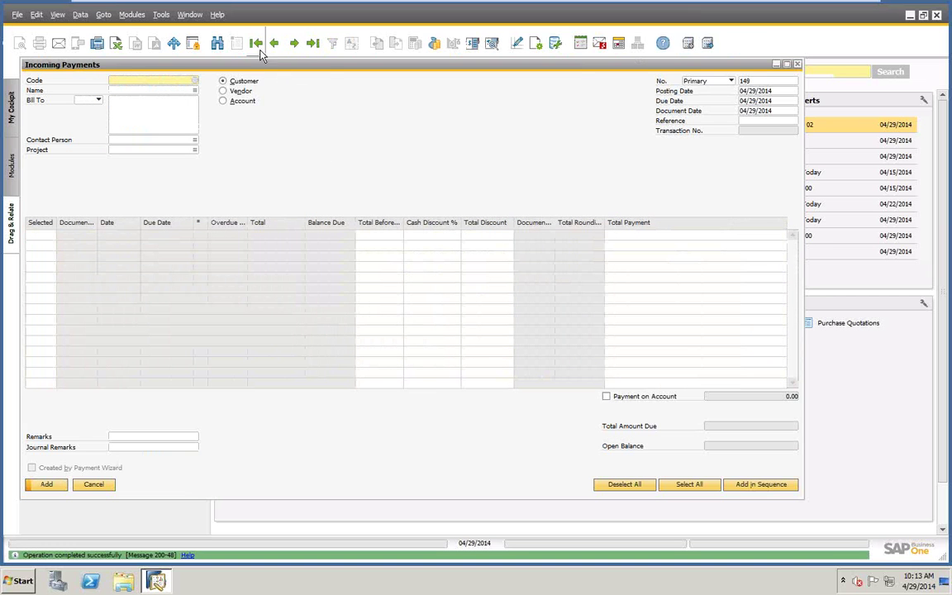
# Display the last payment record, and start a new incoming payment for Earthshaker Corporation with invoice 305 selected
pyautogui.click(312, 46)
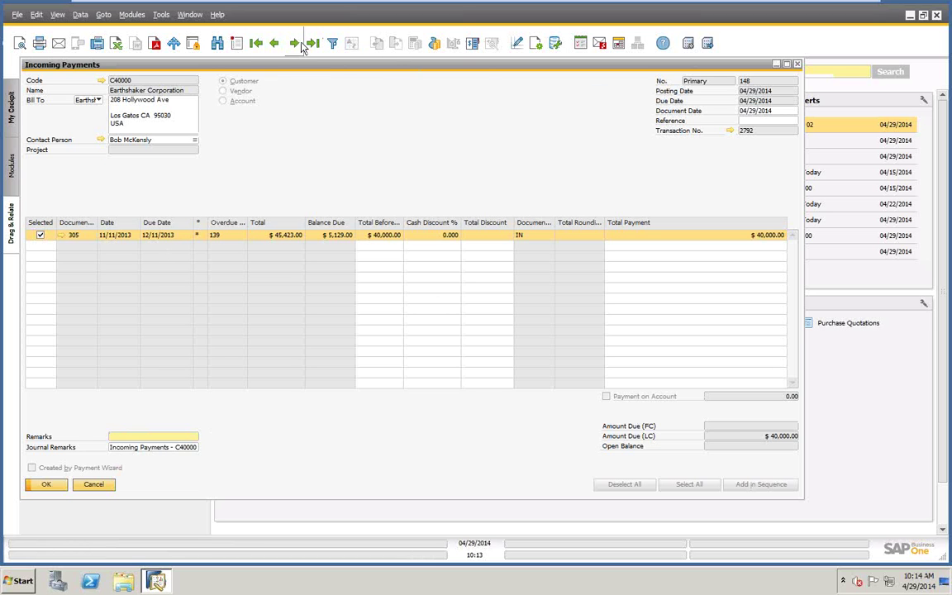
pyautogui.click(238, 44)
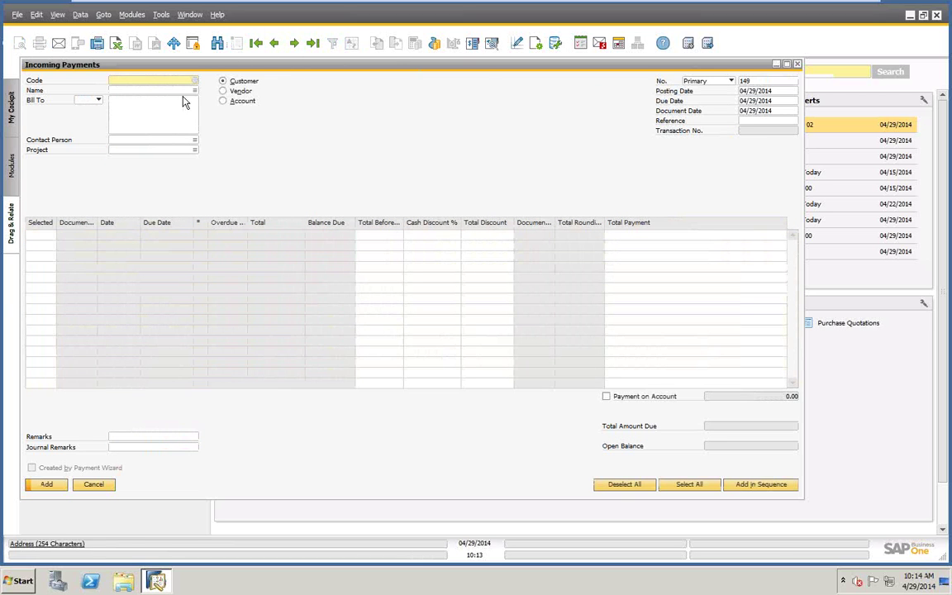
pyautogui.click(161, 90)
pyautogui.write('e')
pyautogui.press('Tab')
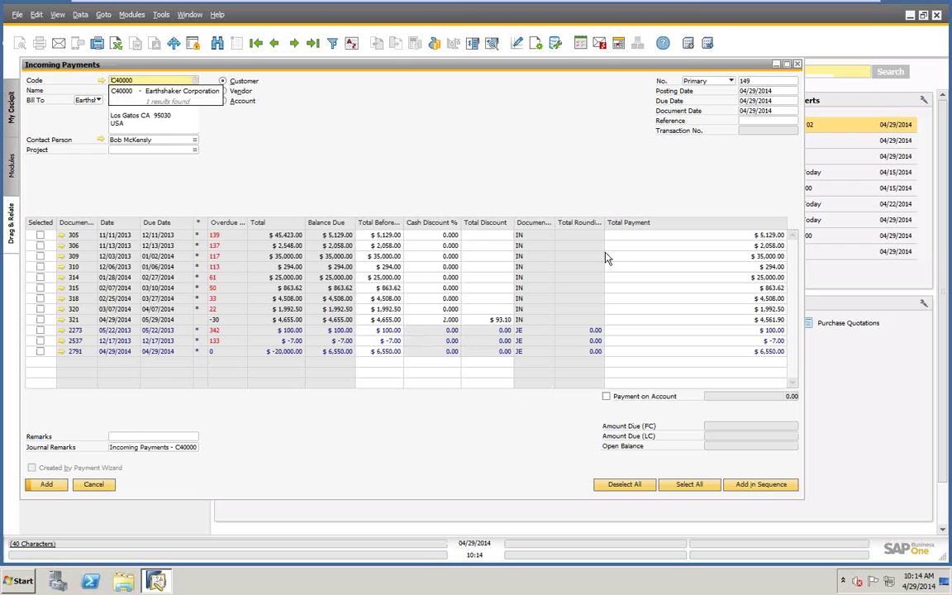
pyautogui.click(40, 236)
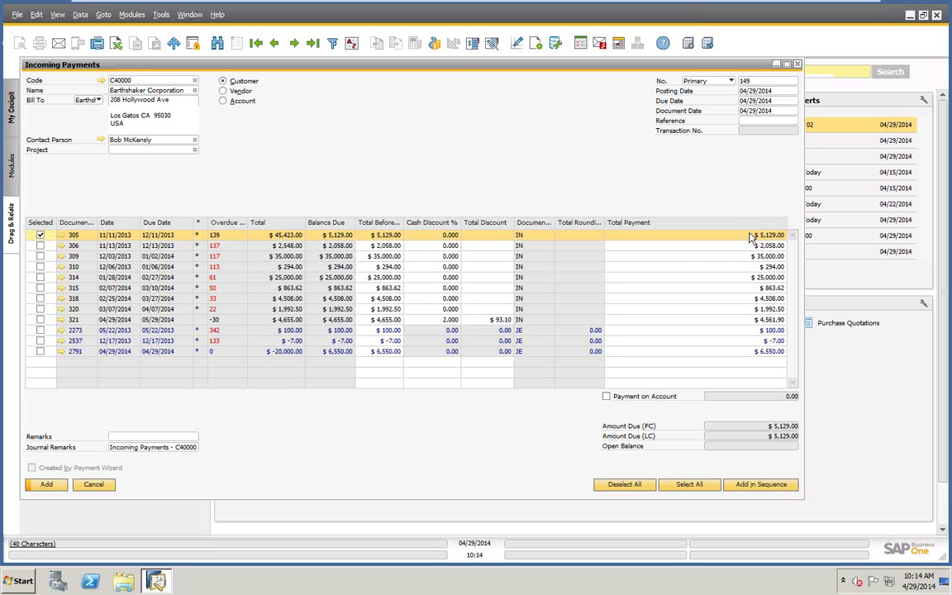
# Enter a check payment of $5,500 in the payment means and clear the bank charge
pyautogui.rightClick(506, 103)
pyautogui.click(514, 134)
pyautogui.click(339, 174)
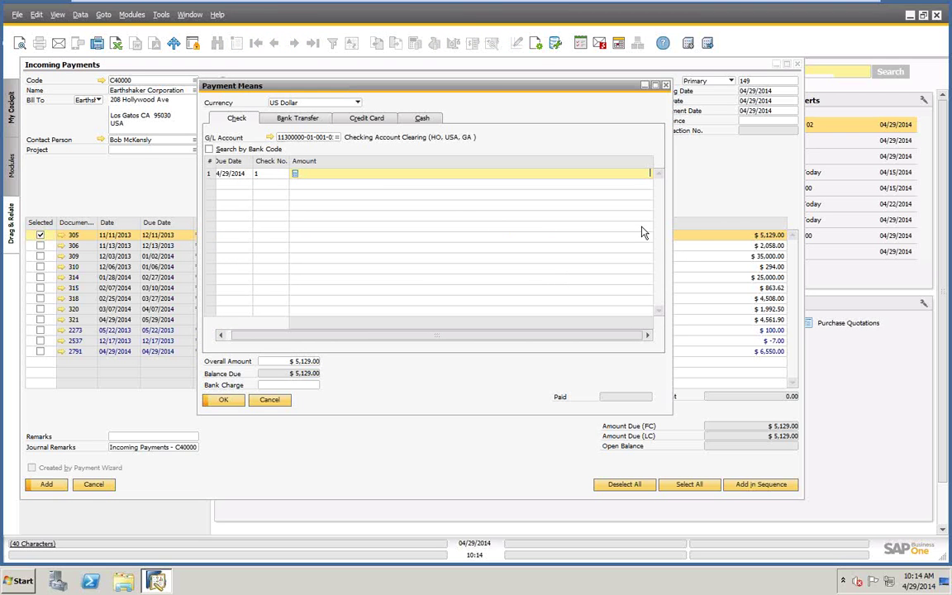
pyautogui.write('5500')
pyautogui.press('Tab')
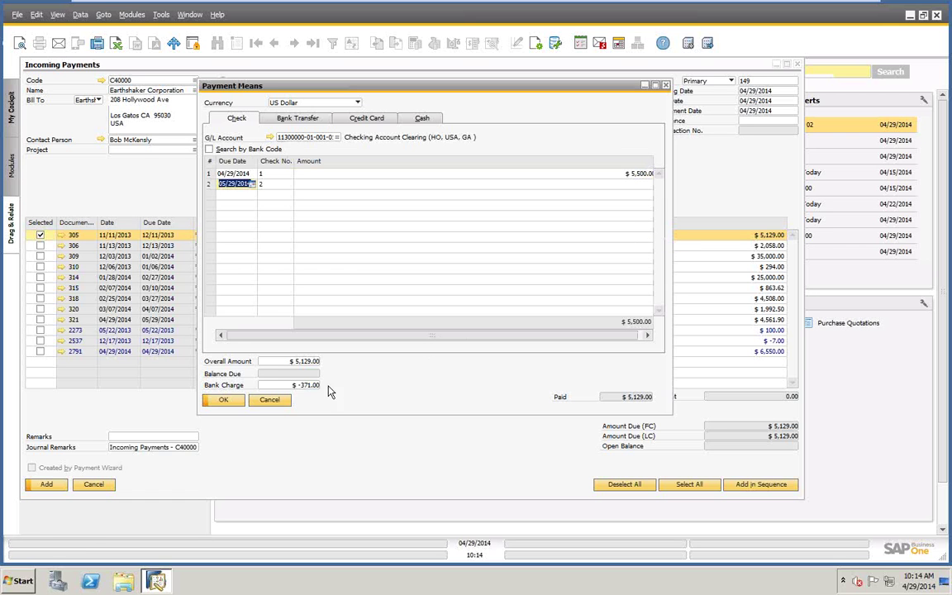
pyautogui.click(268, 385)
pyautogui.press('BackSpace')
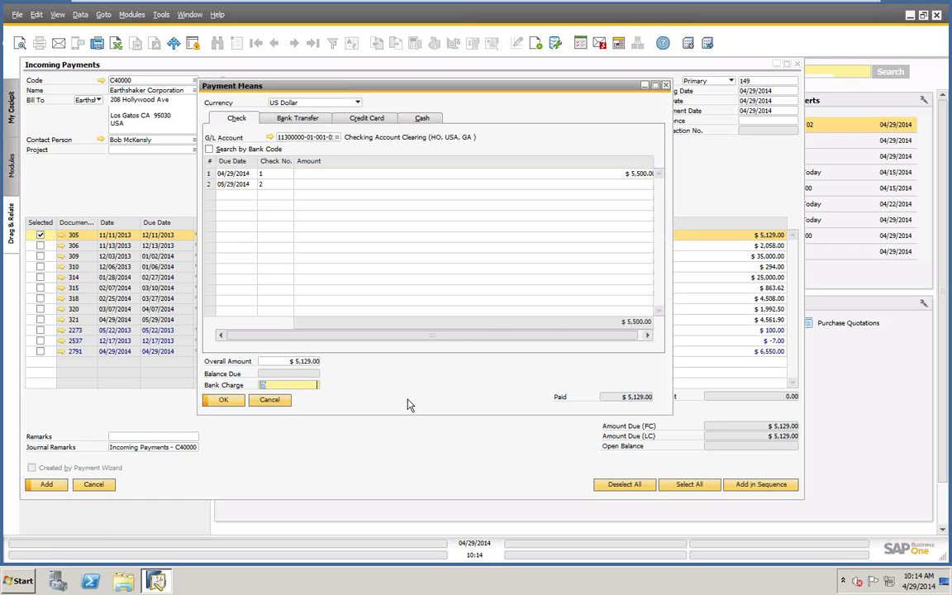
pyautogui.click(223, 400)
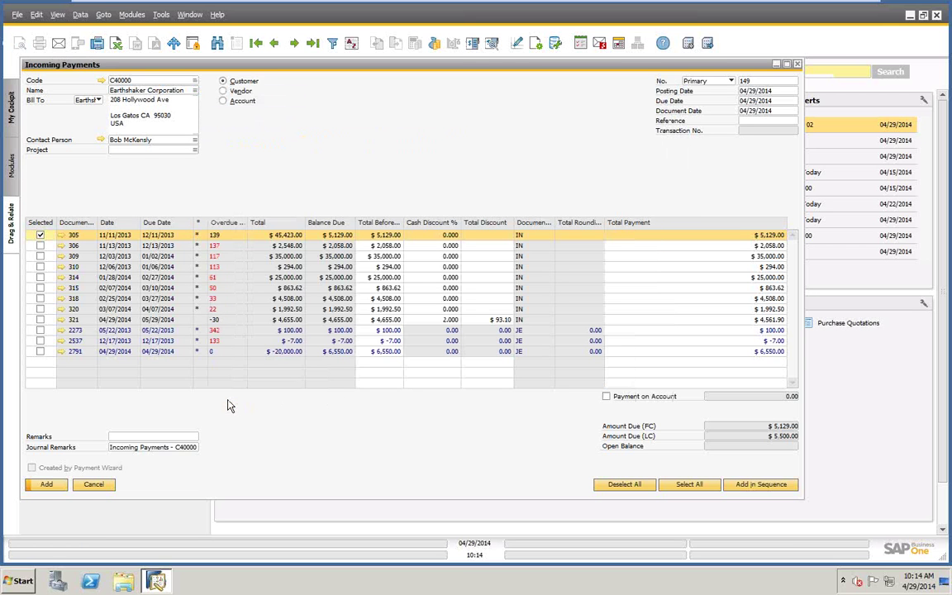
# Add the payment document, posting the unmatched amount as a payment on account
pyautogui.click(47, 485)
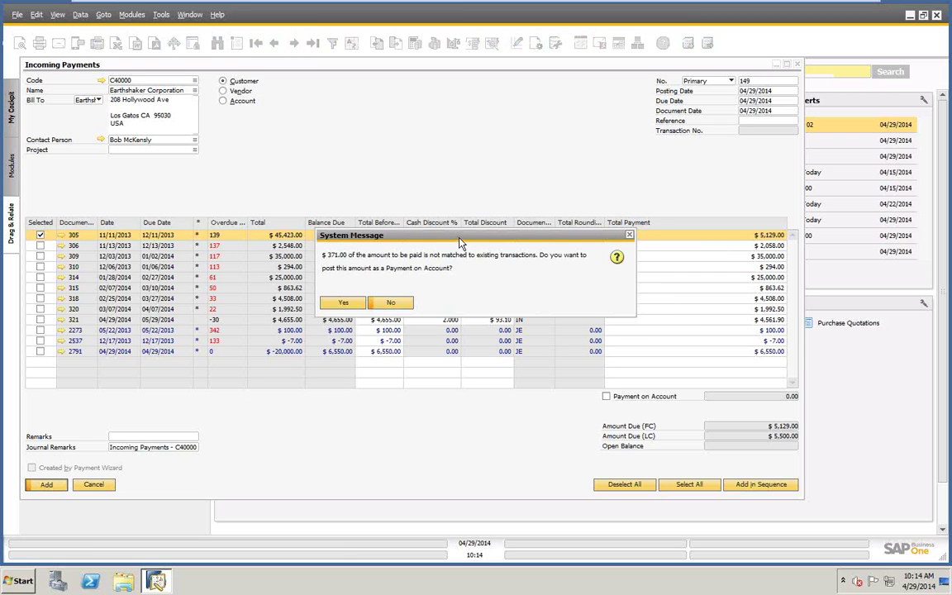
pyautogui.moveTo(460, 243); pyautogui.dragTo(457, 107)
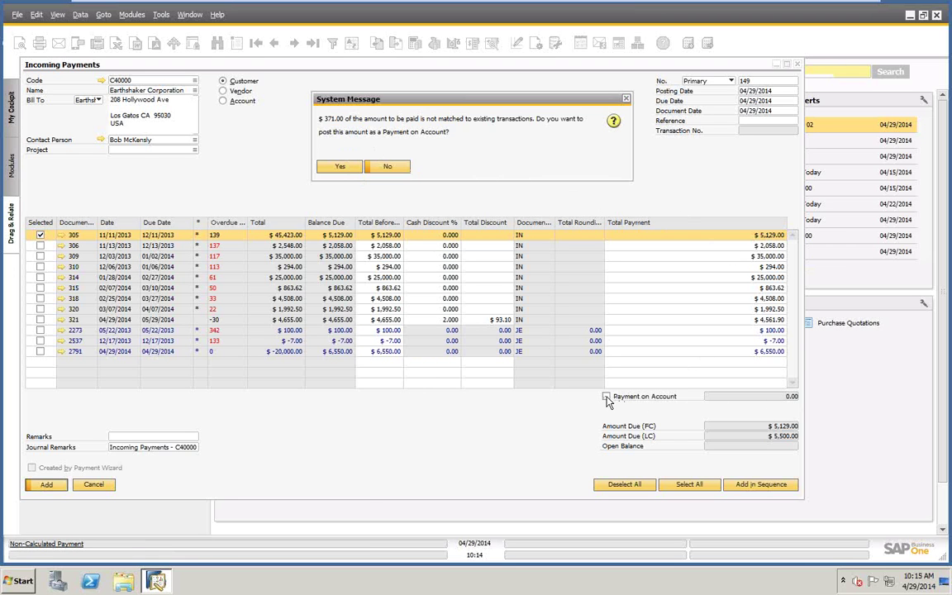
pyautogui.click(339, 167)
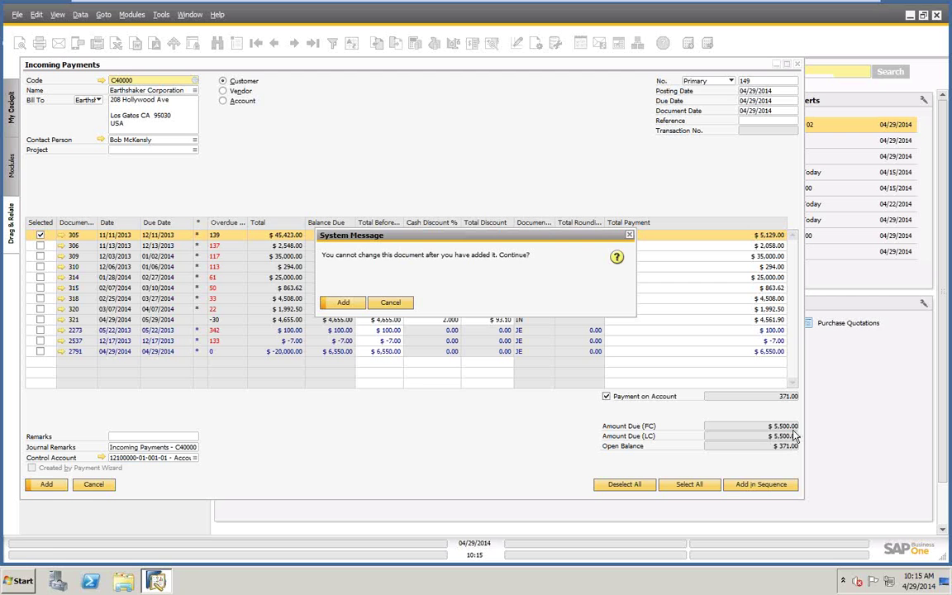
pyautogui.click(344, 303)
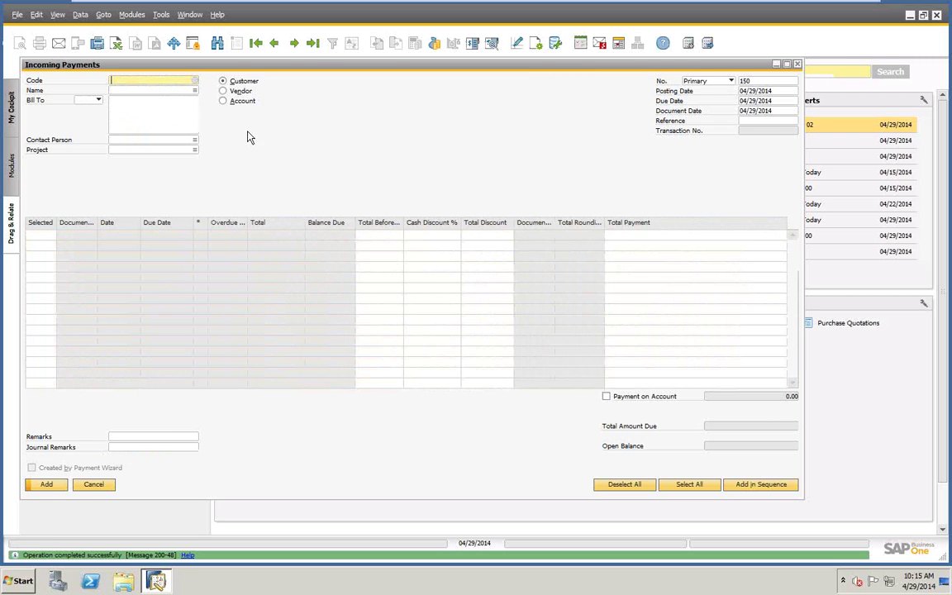
# Display the last payment with its on-account amount, and start a new incoming payment listing Earthshaker Corporation's open items
pyautogui.click(313, 45)
pyautogui.click(313, 43)
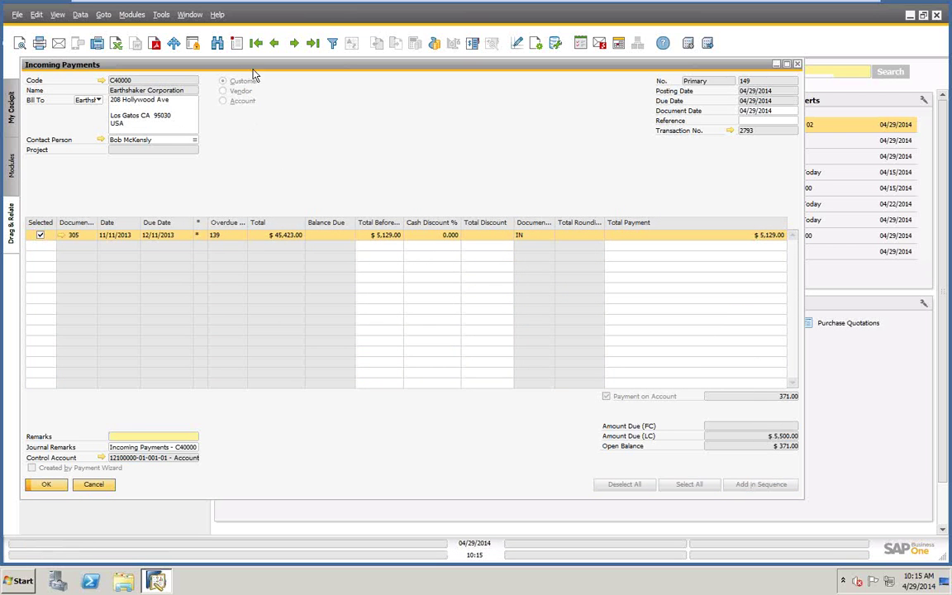
pyautogui.click(238, 46)
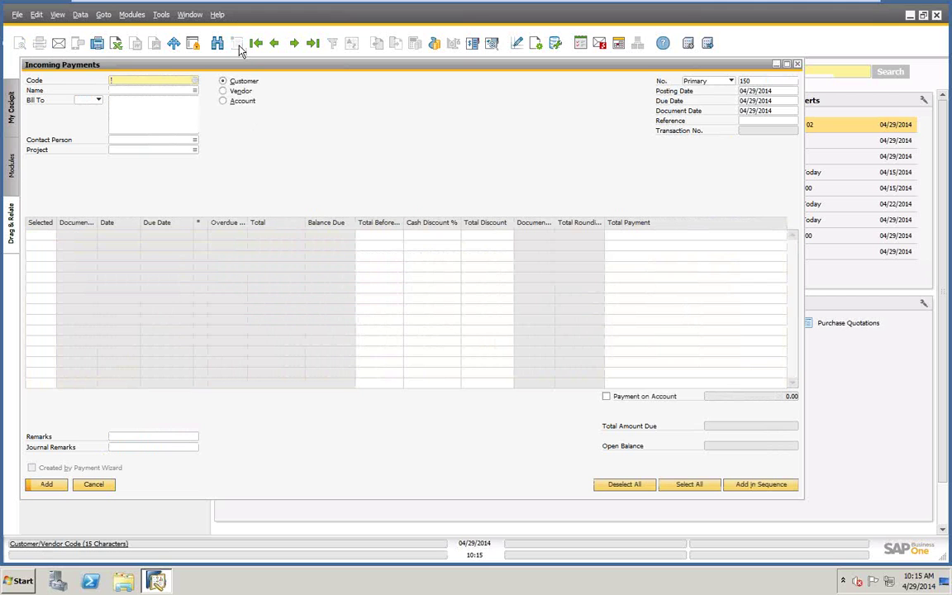
pyautogui.click(164, 90)
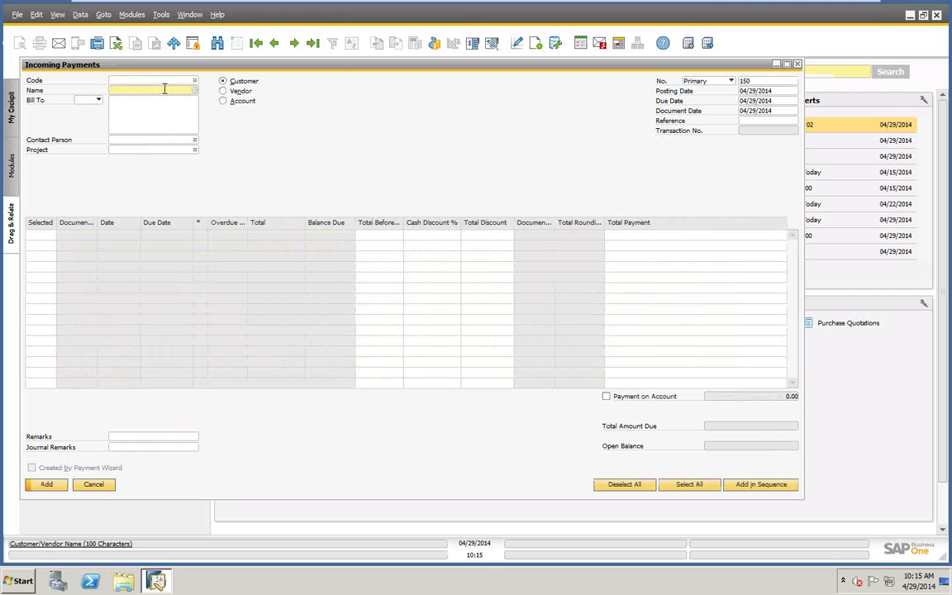
pyautogui.write('e')
pyautogui.press('Tab')
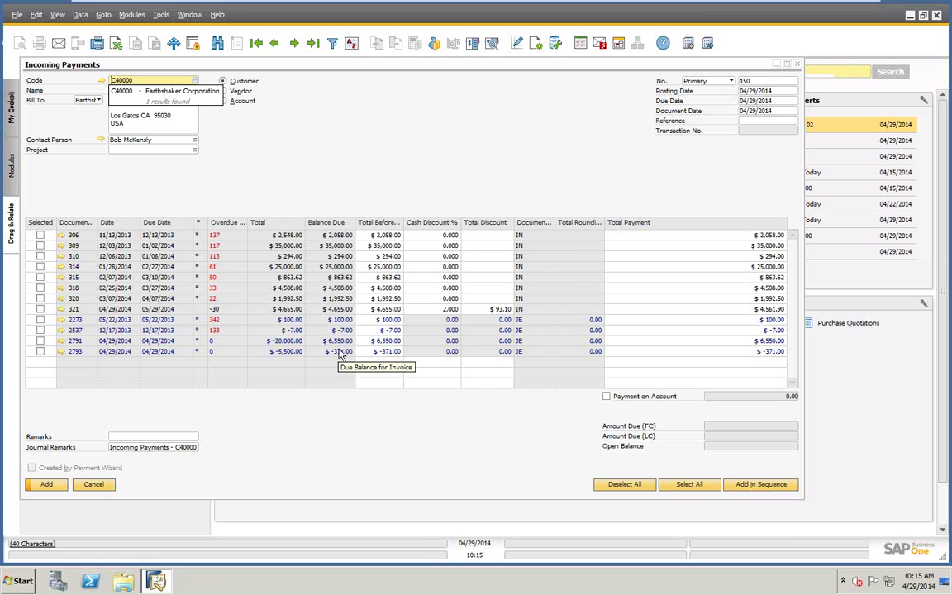
# Set the total discount for invoice 315 to $0.02
pyautogui.click(445, 236)
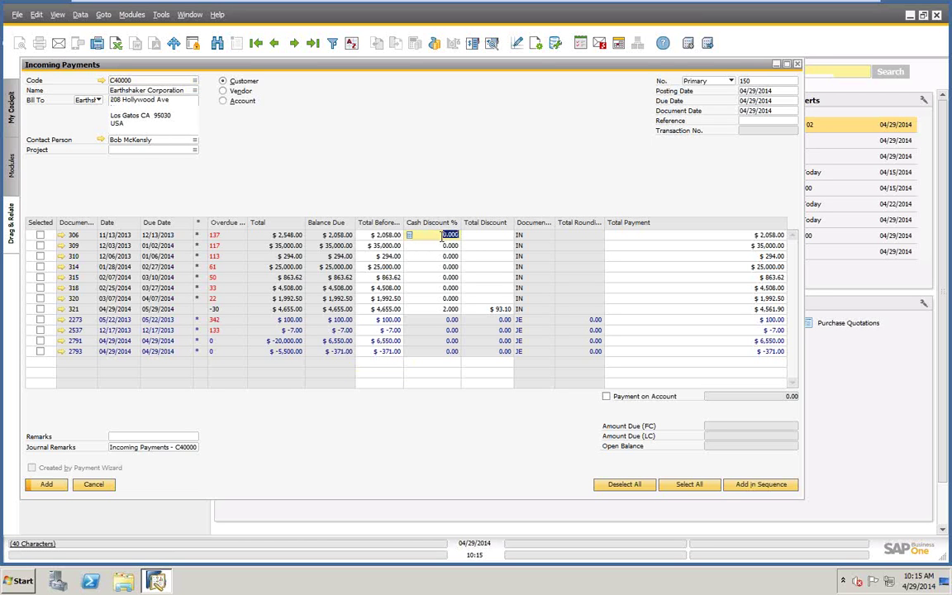
pyautogui.click(482, 234)
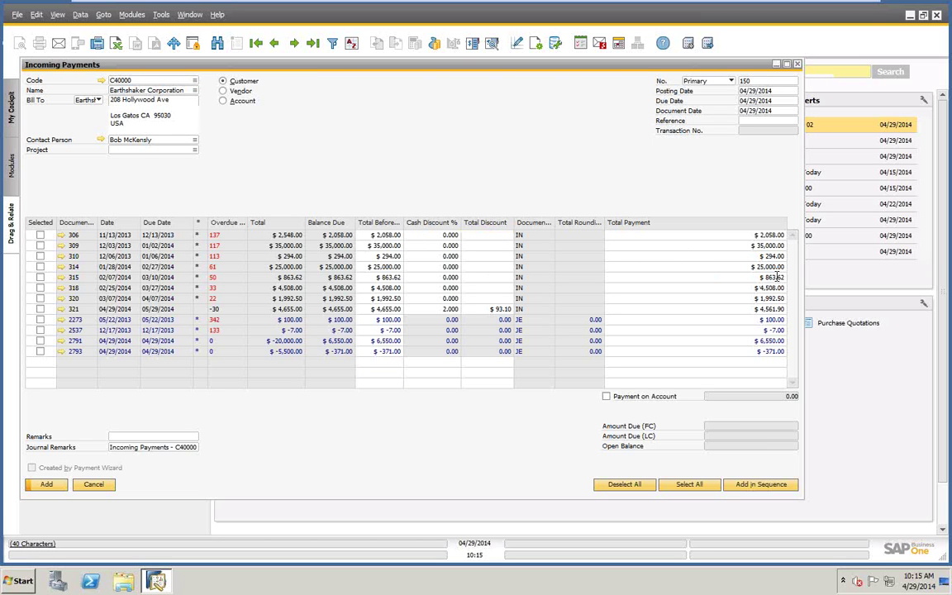
pyautogui.click(703, 277)
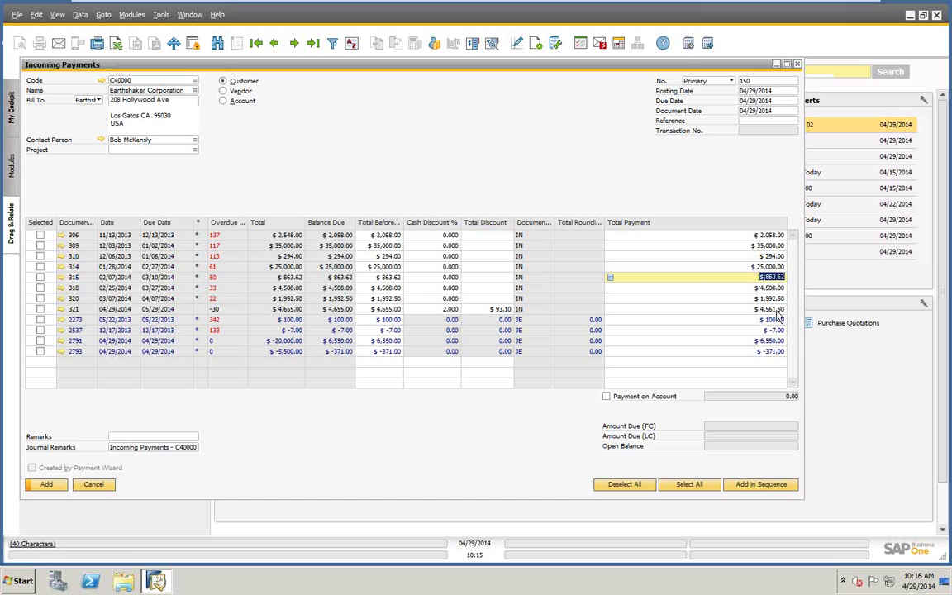
pyautogui.click(490, 280)
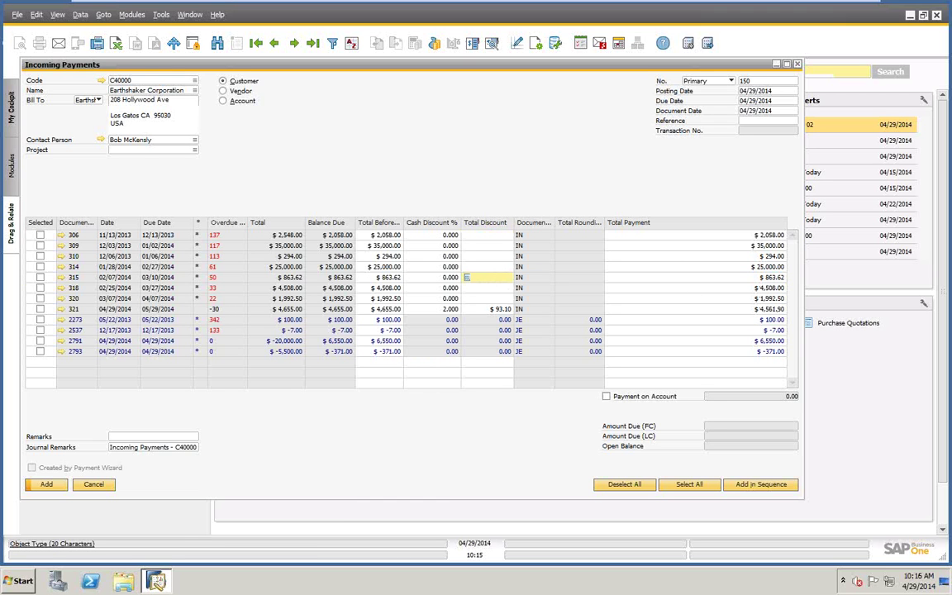
pyautogui.write('.6')
pyautogui.press('Tab')
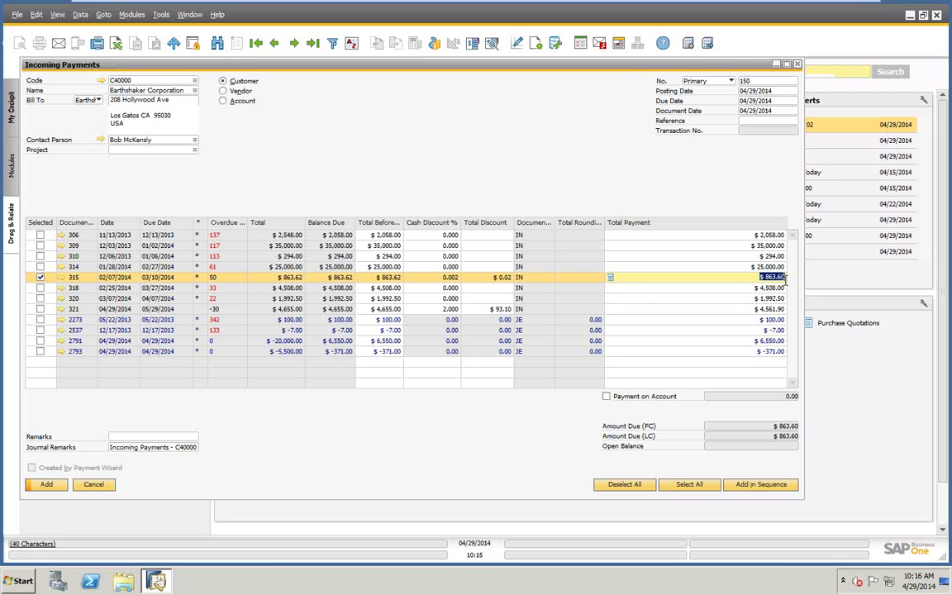
# Pay the full $863.60 balance due by check and add the payment document
pyautogui.rightClick(483, 129)
pyautogui.click(510, 164)
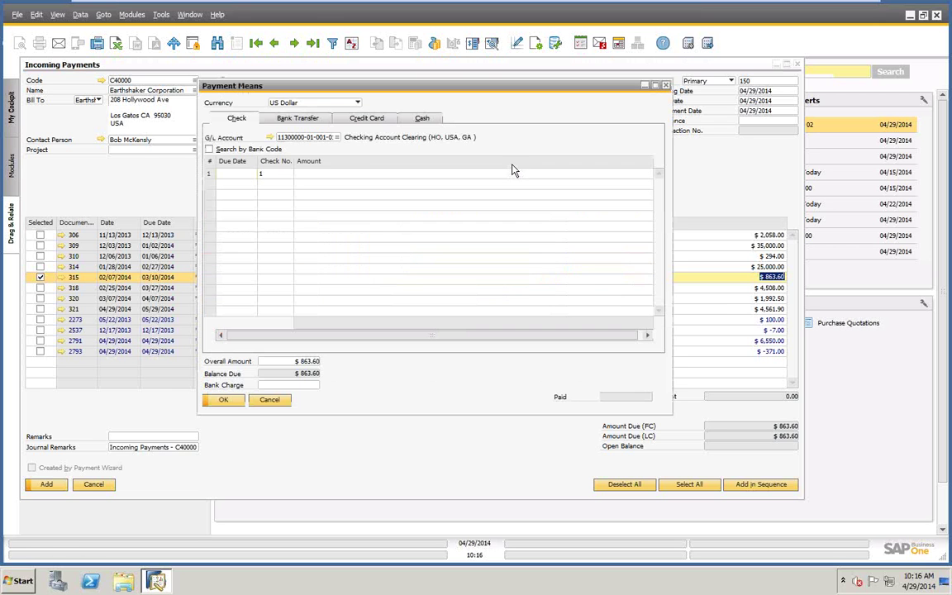
pyautogui.rightClick(352, 177)
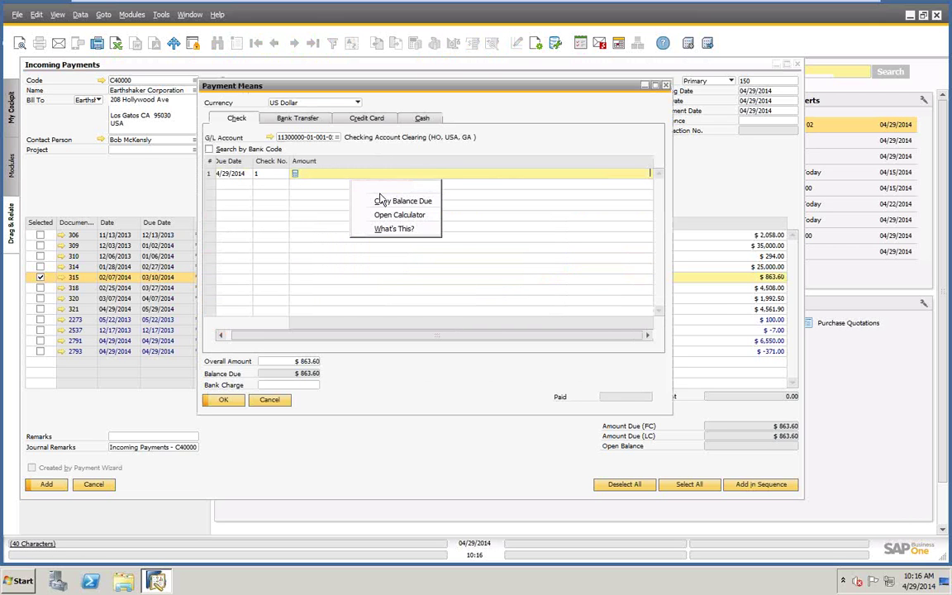
pyautogui.click(380, 198)
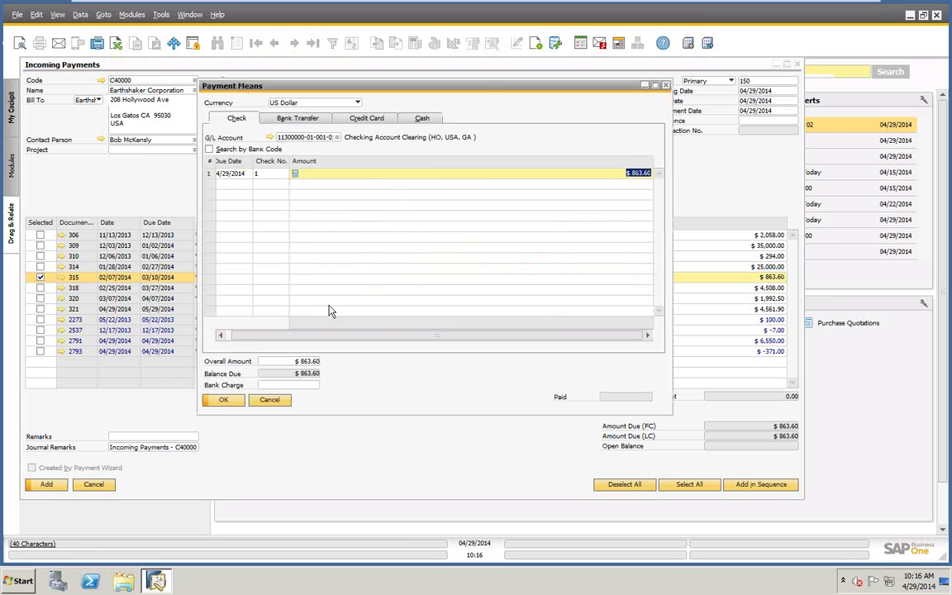
pyautogui.click(223, 400)
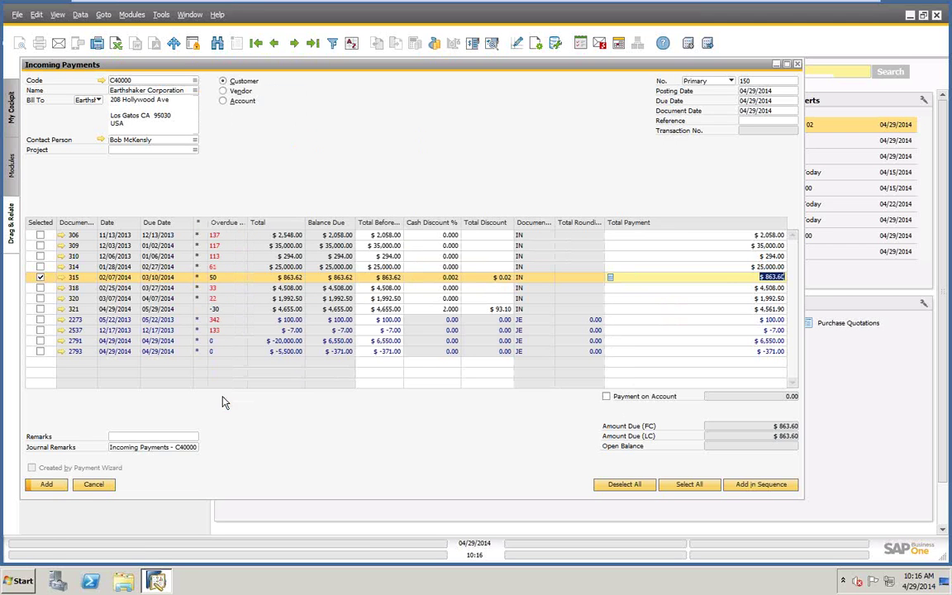
pyautogui.click(44, 486)
pyautogui.click(340, 303)
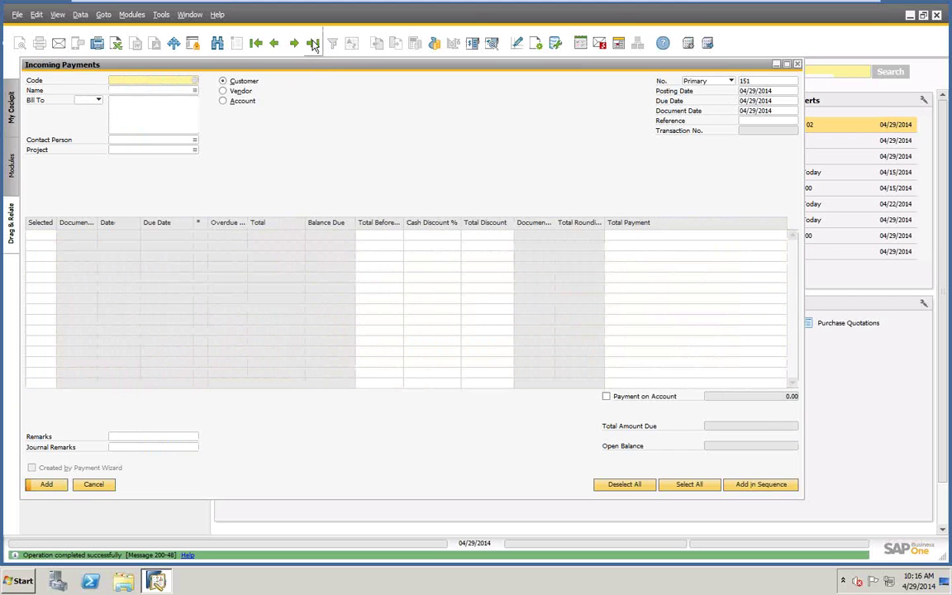
# Display the last payment record for invoice 315 and review its journal entry
pyautogui.click(314, 44)
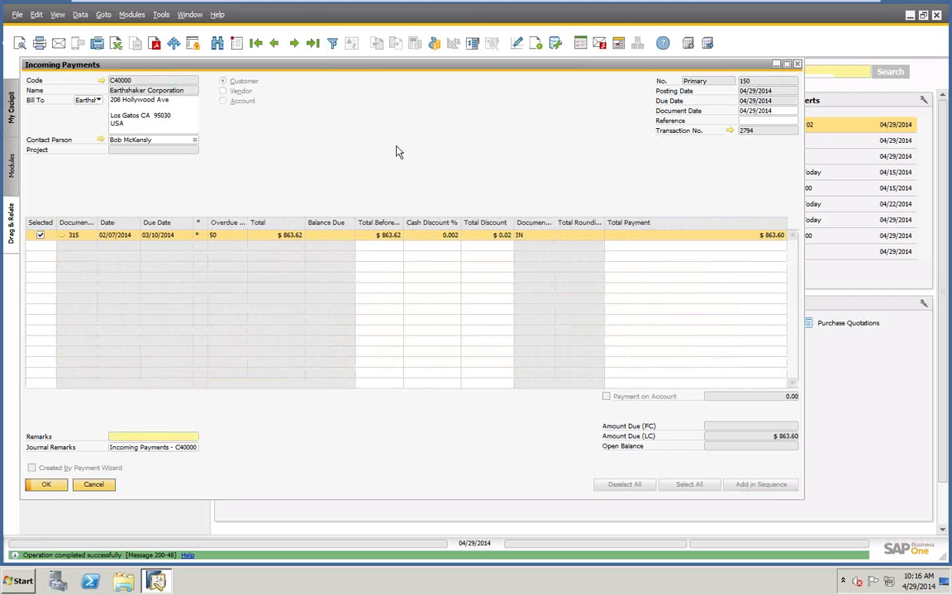
pyautogui.click(731, 131)
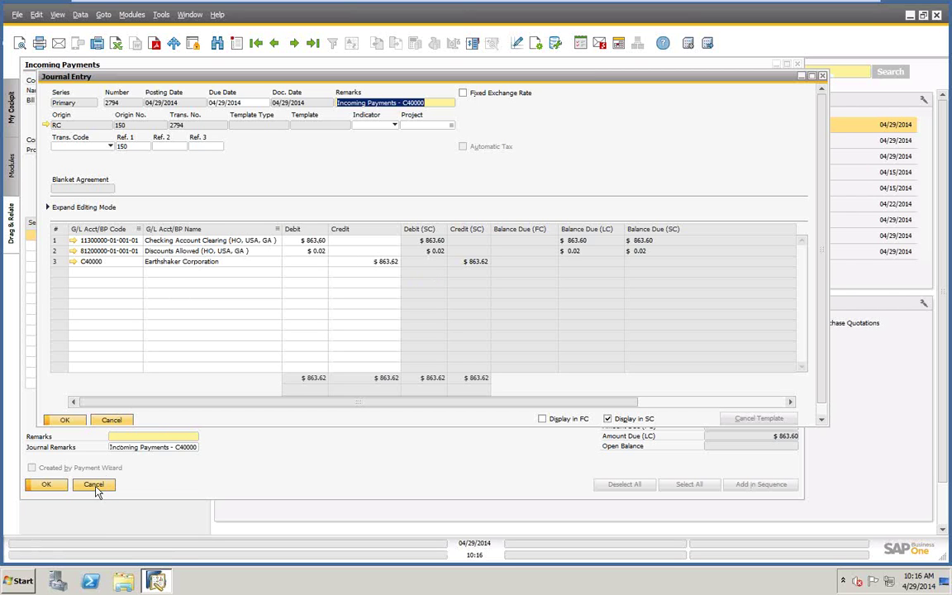
pyautogui.click(65, 420)
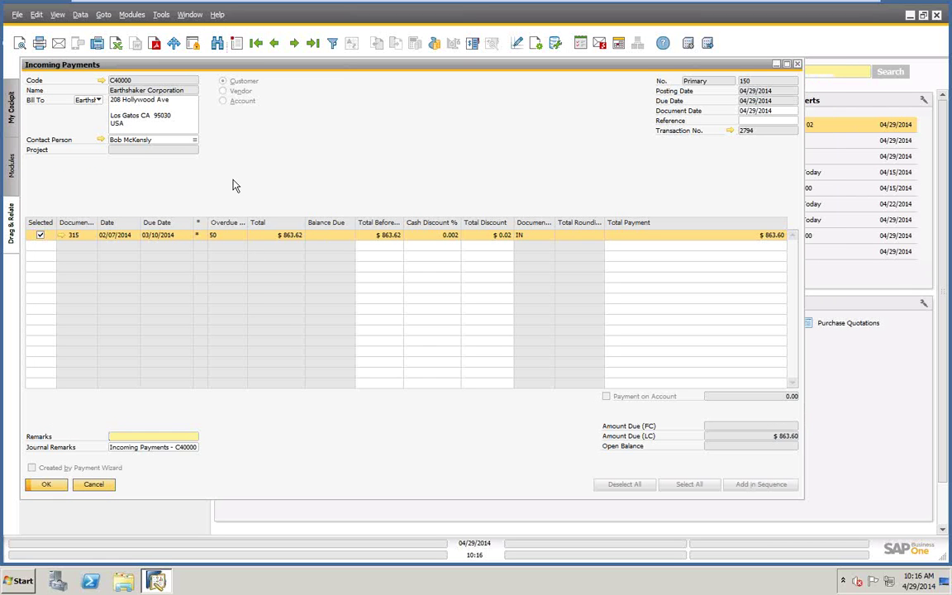
# Start another incoming payment for Earthshaker Corporation
pyautogui.click(238, 47)
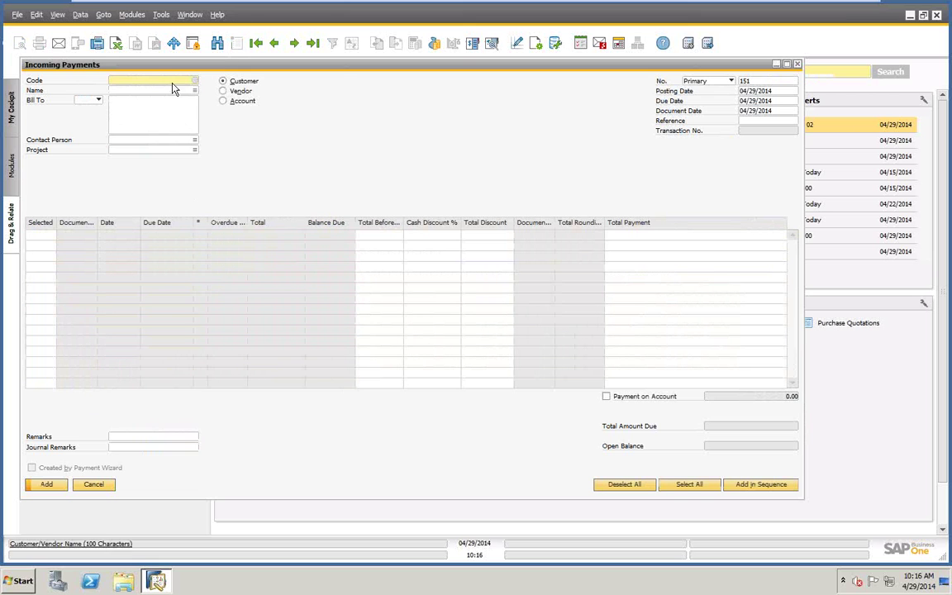
pyautogui.click(165, 89)
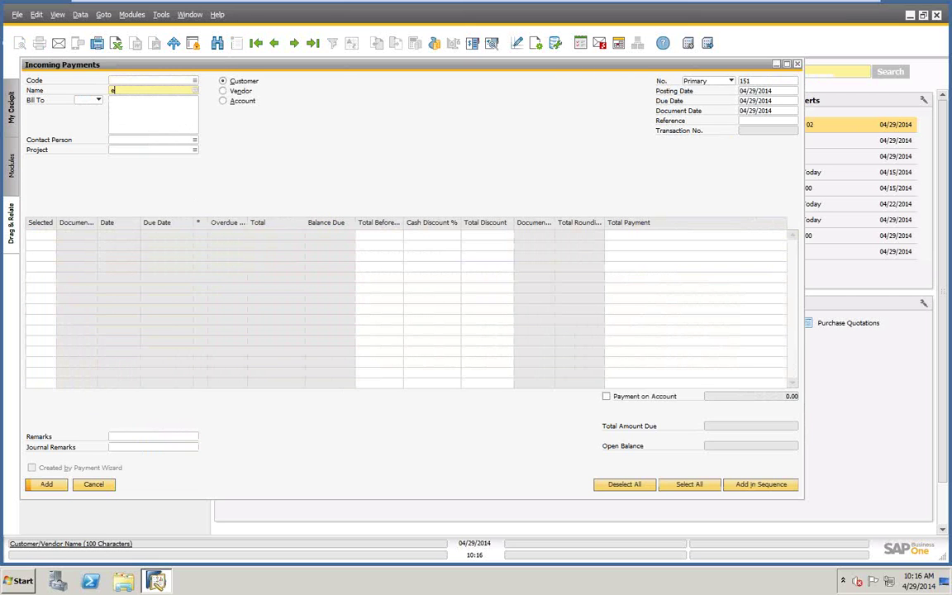
pyautogui.write('e')
pyautogui.press('Tab')
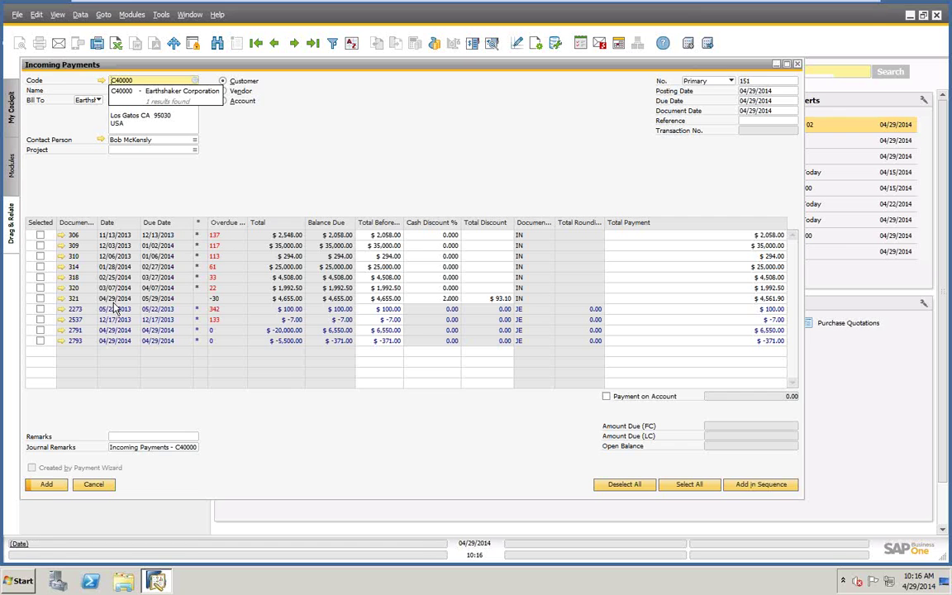
# Review the payment terms in Earthshaker Corporation's business partner master data
pyautogui.click(101, 81)
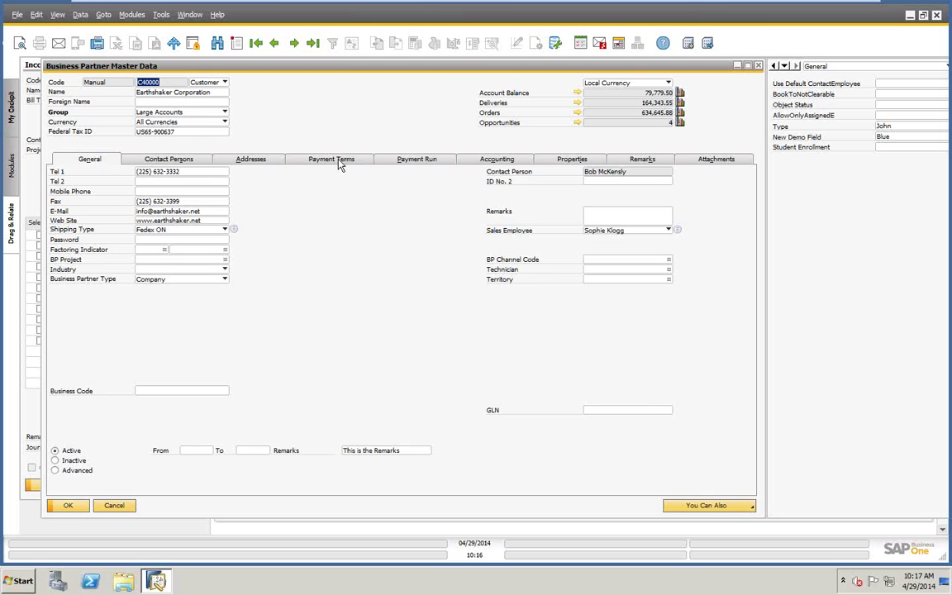
pyautogui.click(334, 159)
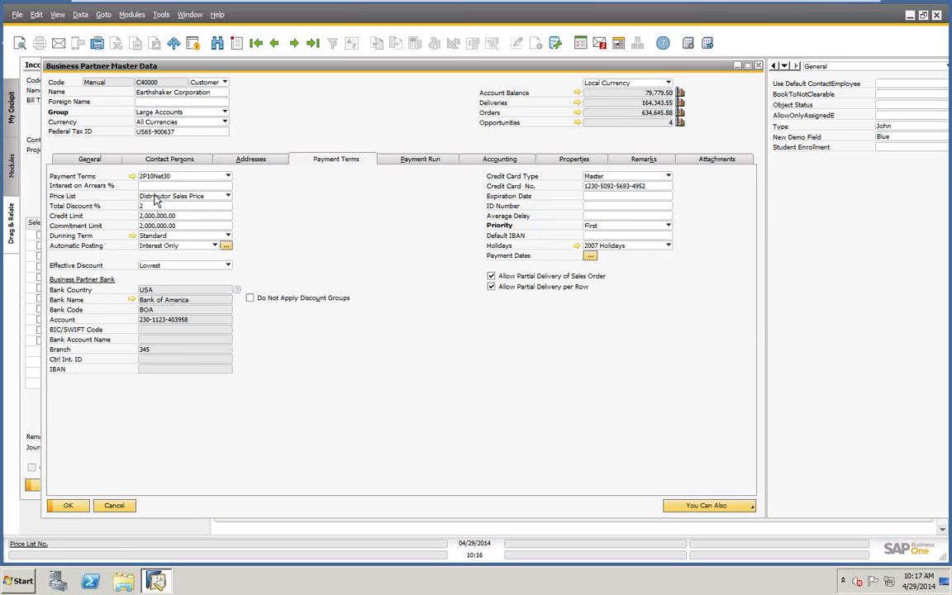
pyautogui.click(113, 505)
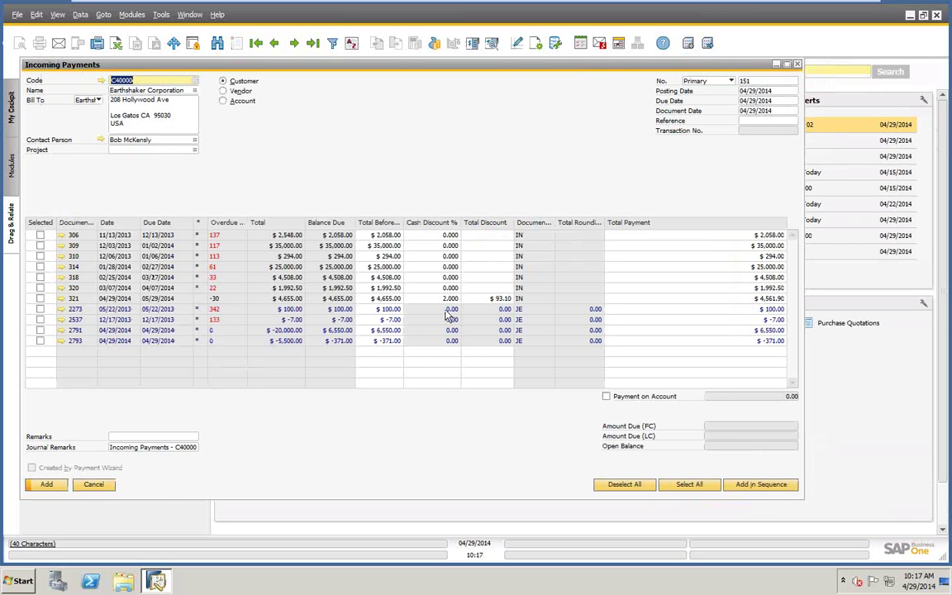
# Review the A/R invoice for document 321 from the payment list and return to the incoming payment
pyautogui.click(60, 298)
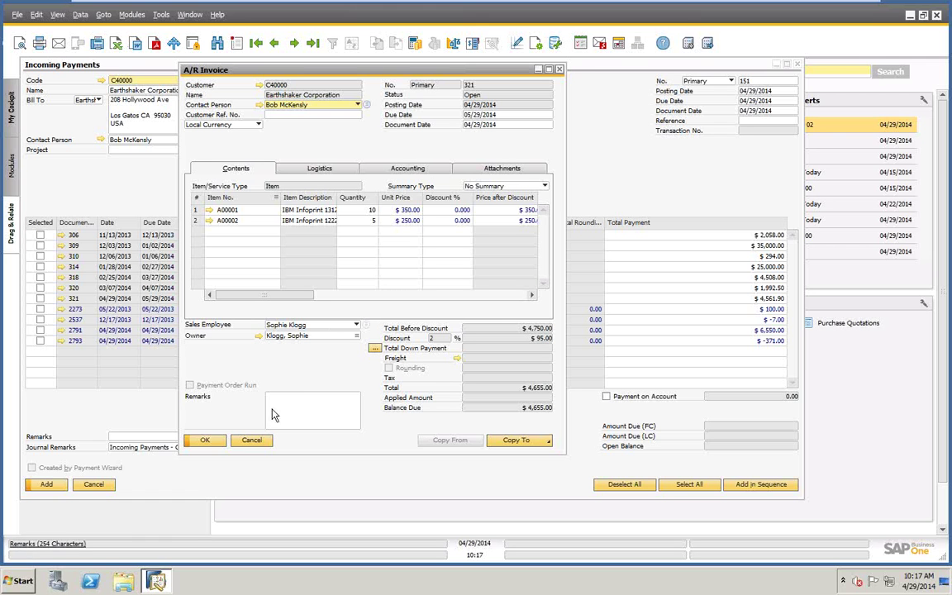
pyautogui.click(251, 441)
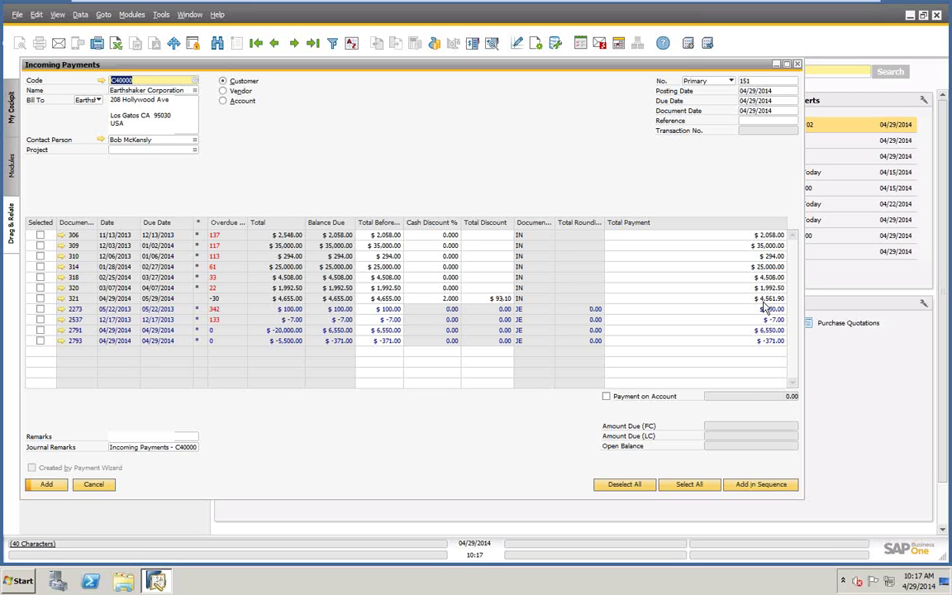
pyautogui.click(384, 299)
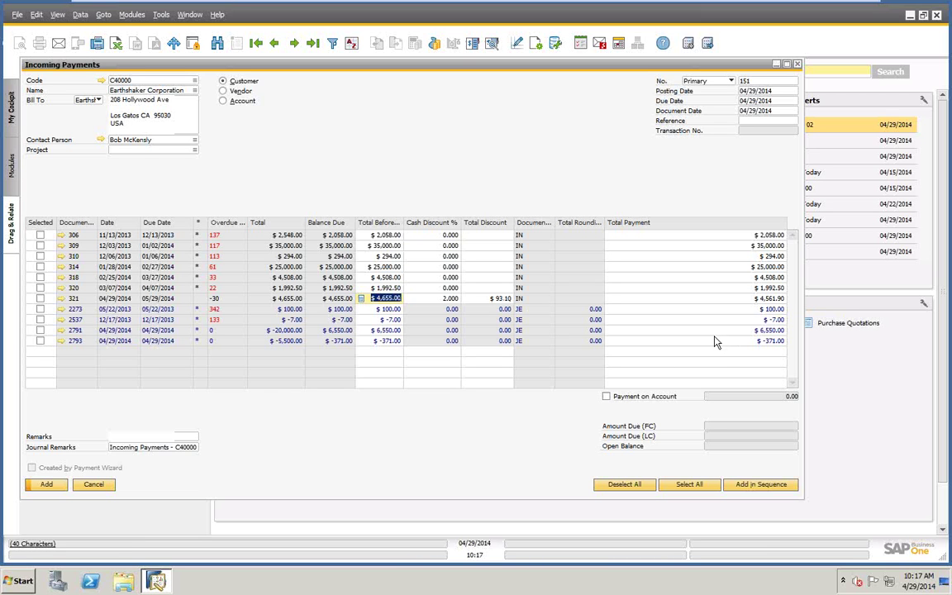
# Select invoice 321 with its 2% cash discount, pay the full $4,561.90 balance due by check and add the payment document
pyautogui.click(40, 298)
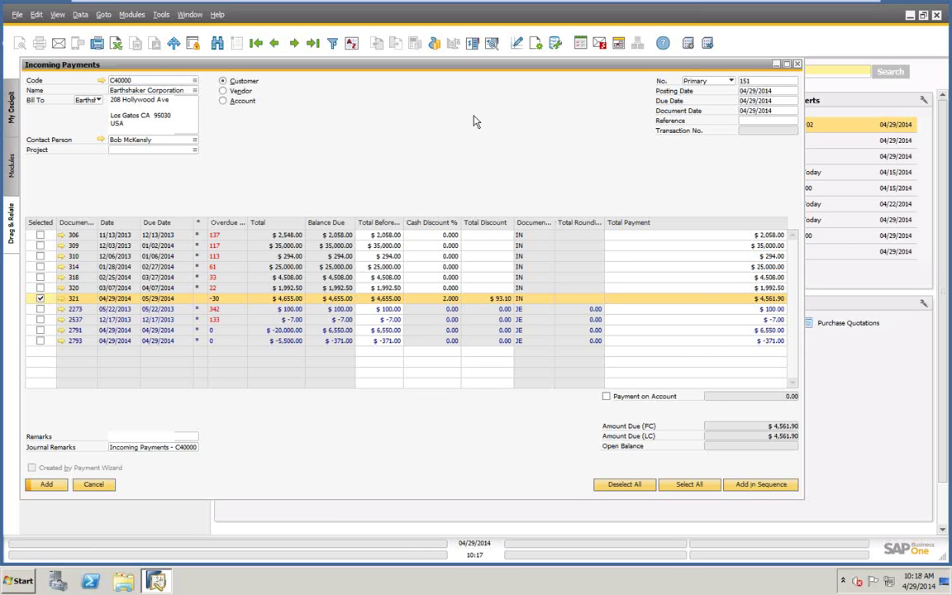
pyautogui.rightClick(426, 103)
pyautogui.click(473, 138)
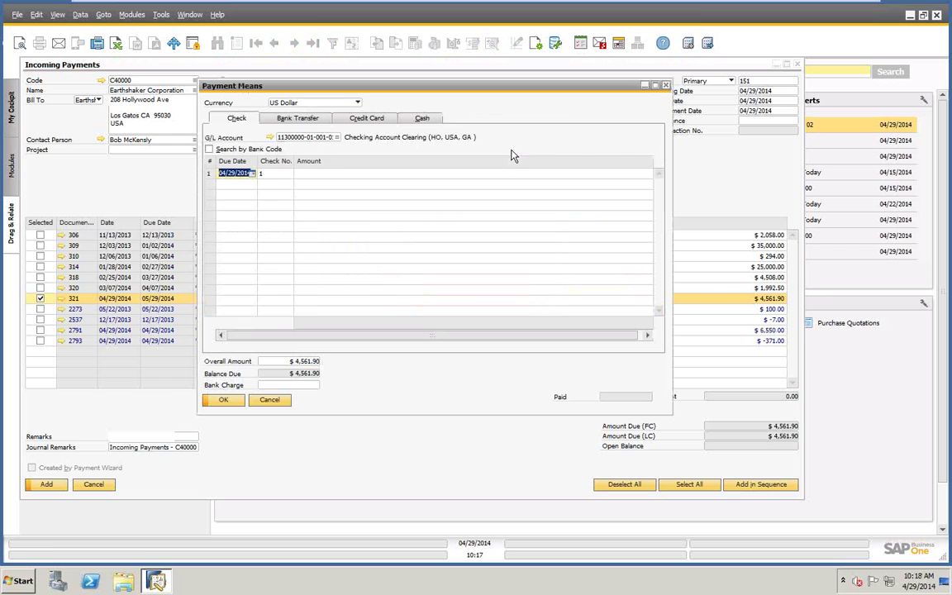
pyautogui.rightClick(313, 176)
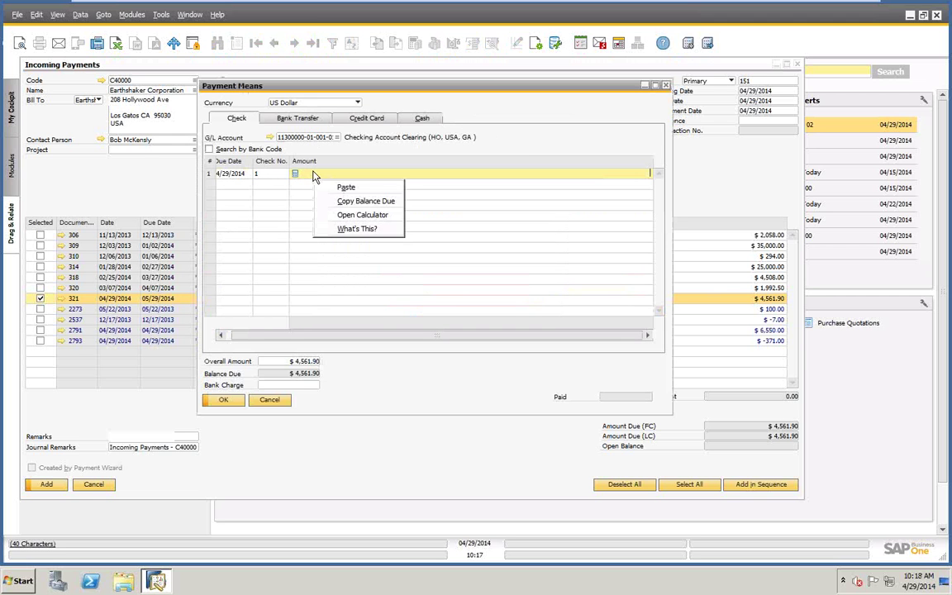
pyautogui.click(369, 201)
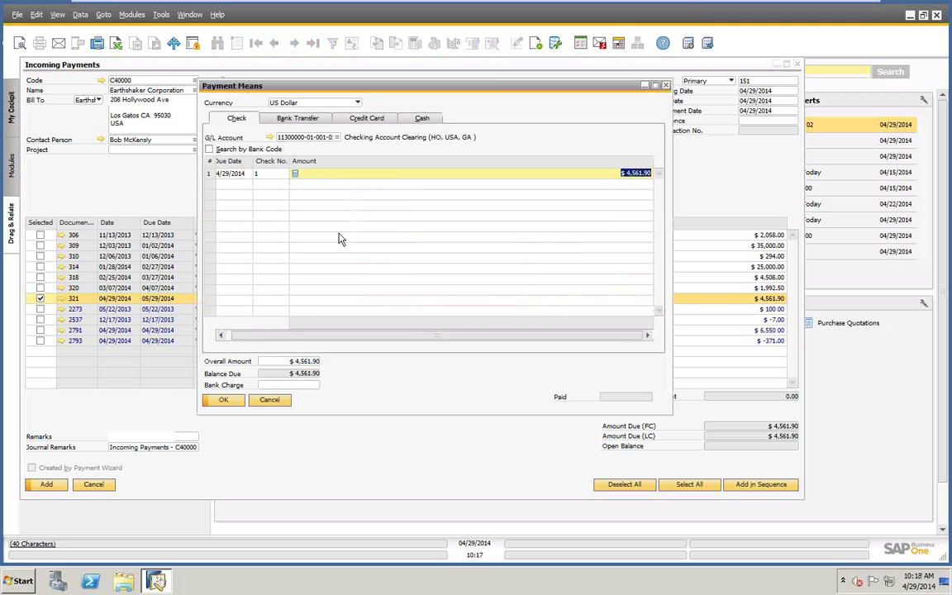
pyautogui.click(225, 400)
pyautogui.click(42, 485)
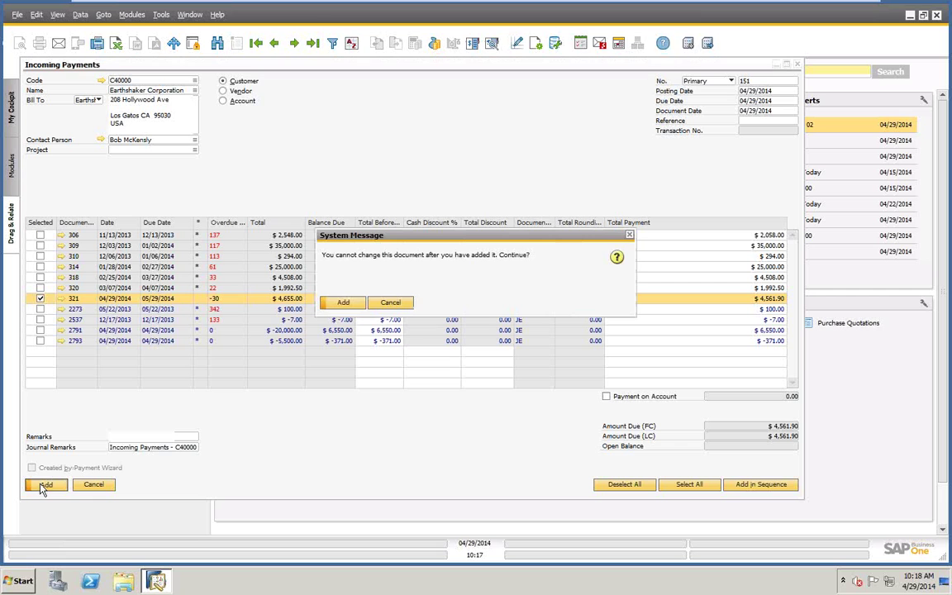
pyautogui.click(342, 303)
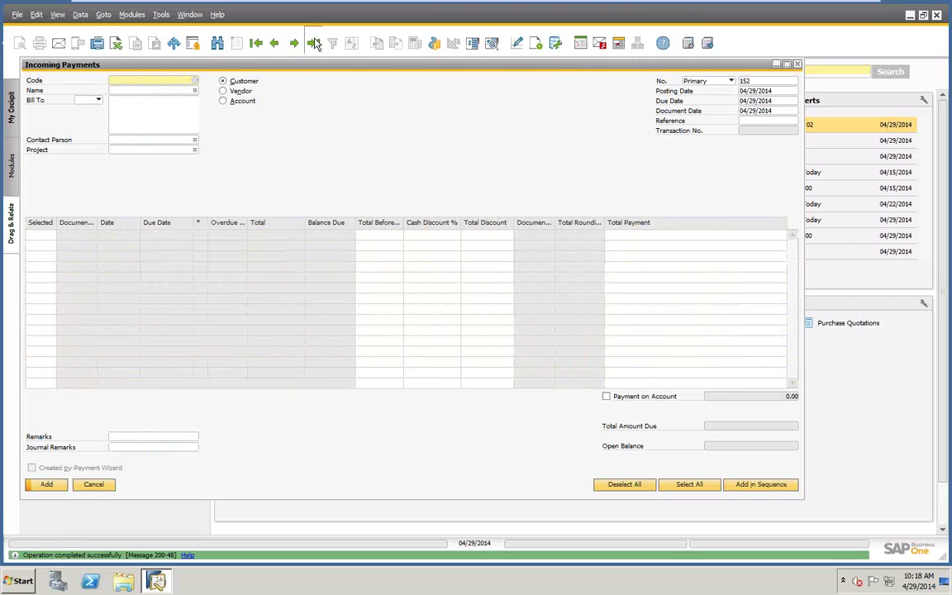
# Display the last payment record for invoice 321 and review its journal entry
pyautogui.click(314, 44)
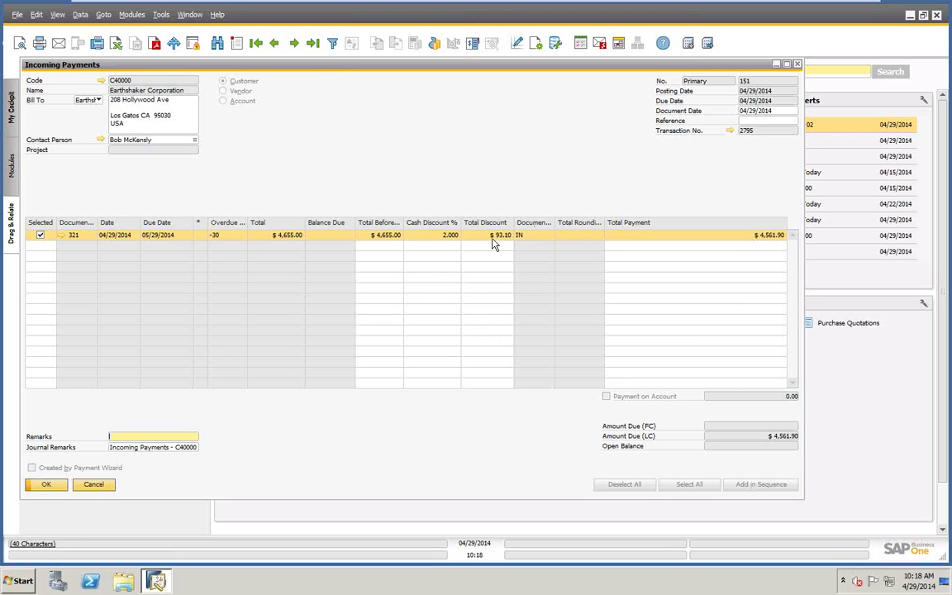
pyautogui.click(729, 129)
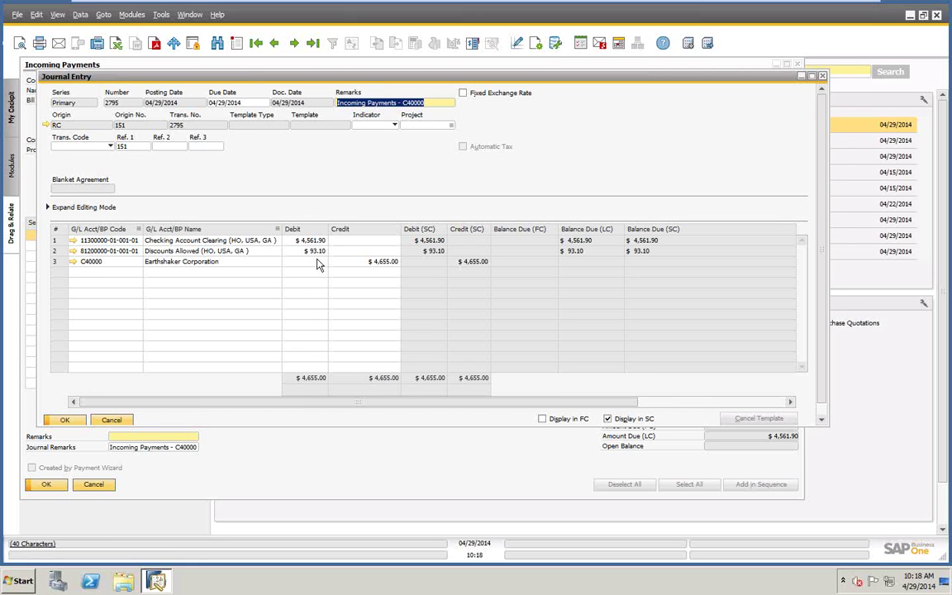
pyautogui.click(112, 420)
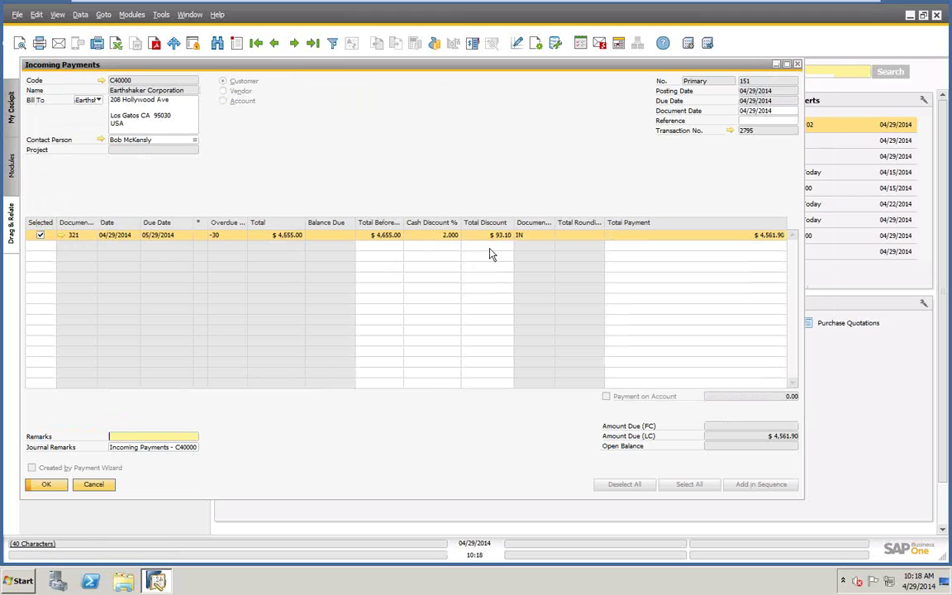
# Start a new incoming payment for Earthshaker Corporation to list its open documents
pyautogui.click(236, 43)
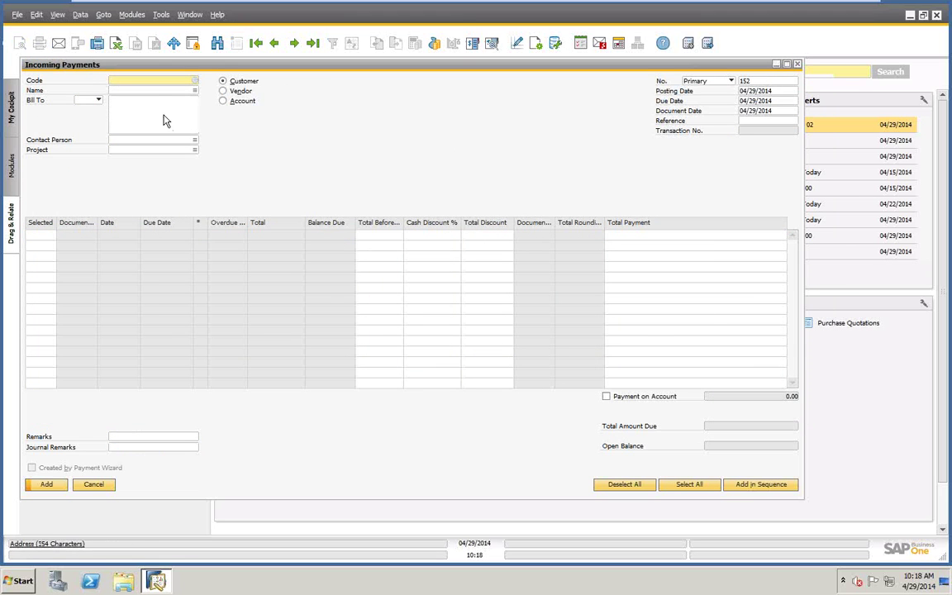
pyautogui.click(152, 91)
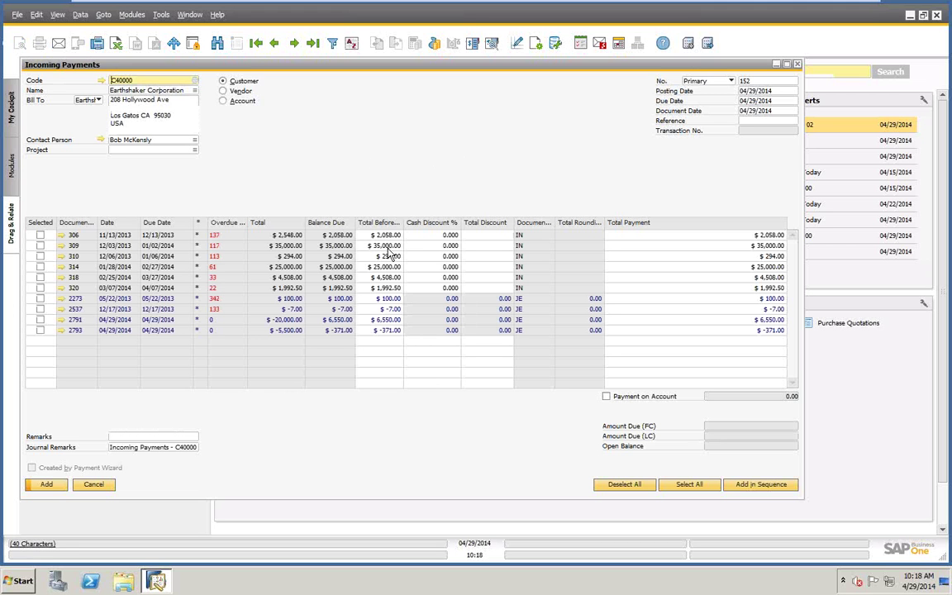
pyautogui.click(488, 235)
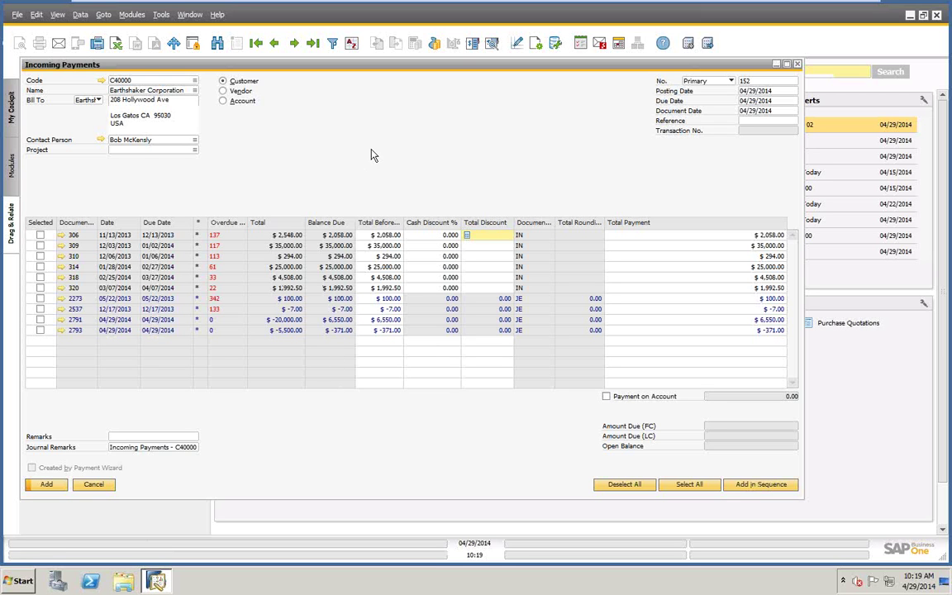
# Enter a $75,000 check as the payment means and allocate it to the open documents in sequence
pyautogui.rightClick(424, 110)
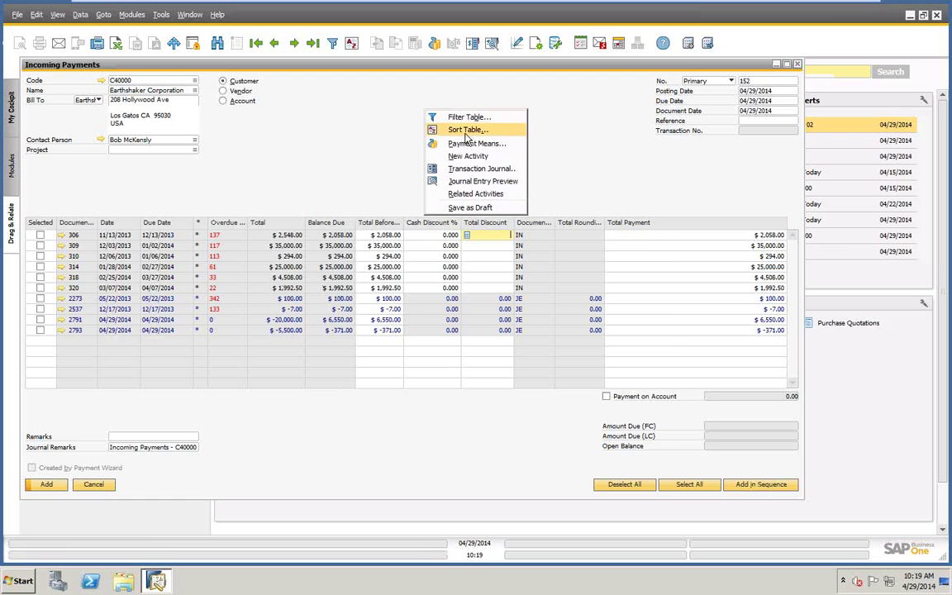
pyautogui.click(463, 143)
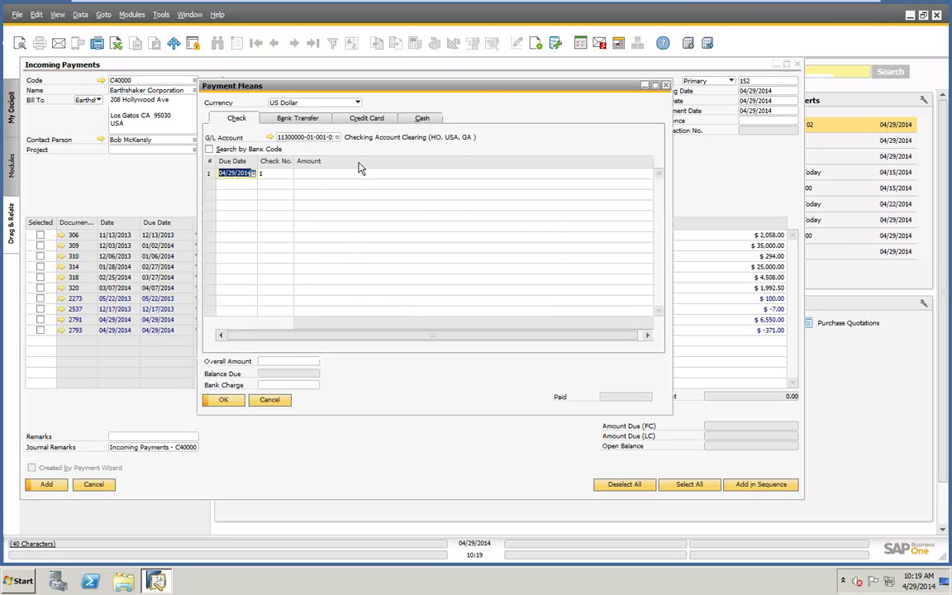
pyautogui.click(330, 173)
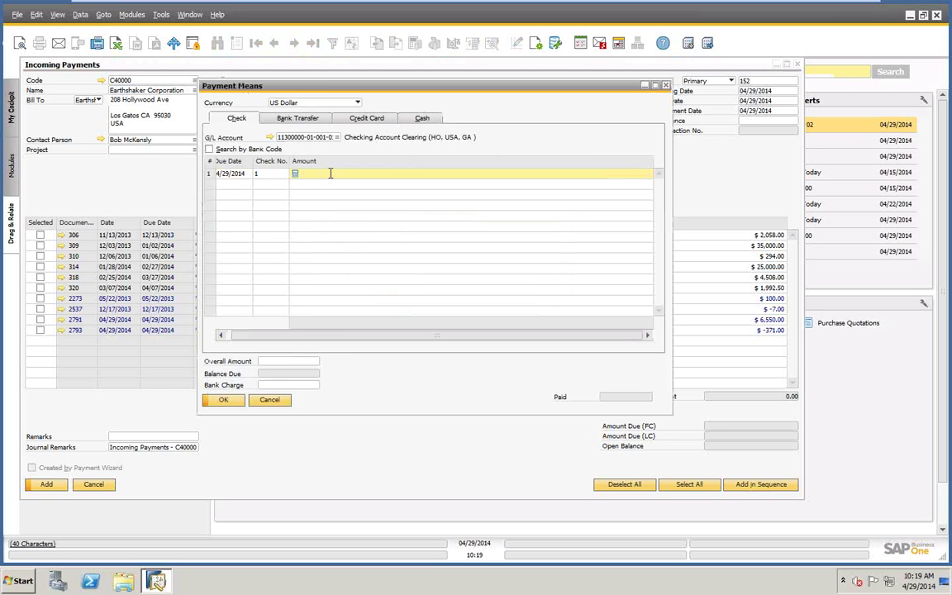
pyautogui.write('75000')
pyautogui.click(222, 400)
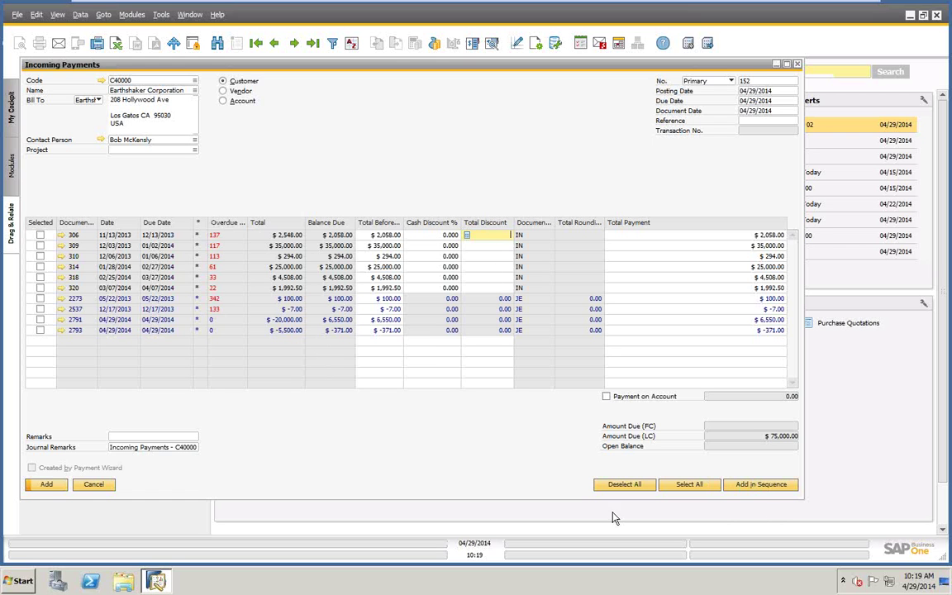
pyautogui.click(766, 486)
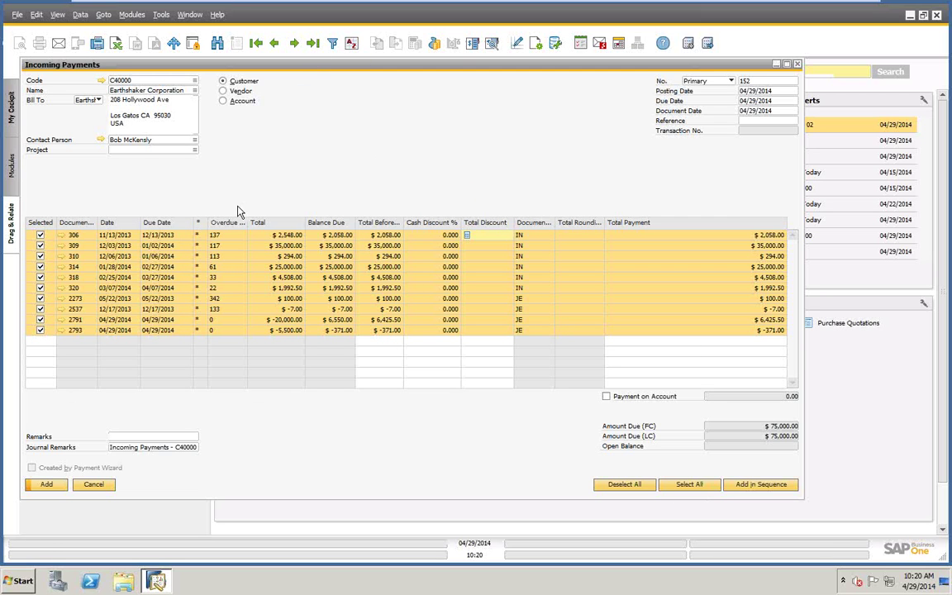
# Deselect every document in the payment list, from invoice 306 to journal entry 2793
pyautogui.click(38, 222)
pyautogui.click(39, 235)
pyautogui.click(40, 245)
pyautogui.click(39, 256)
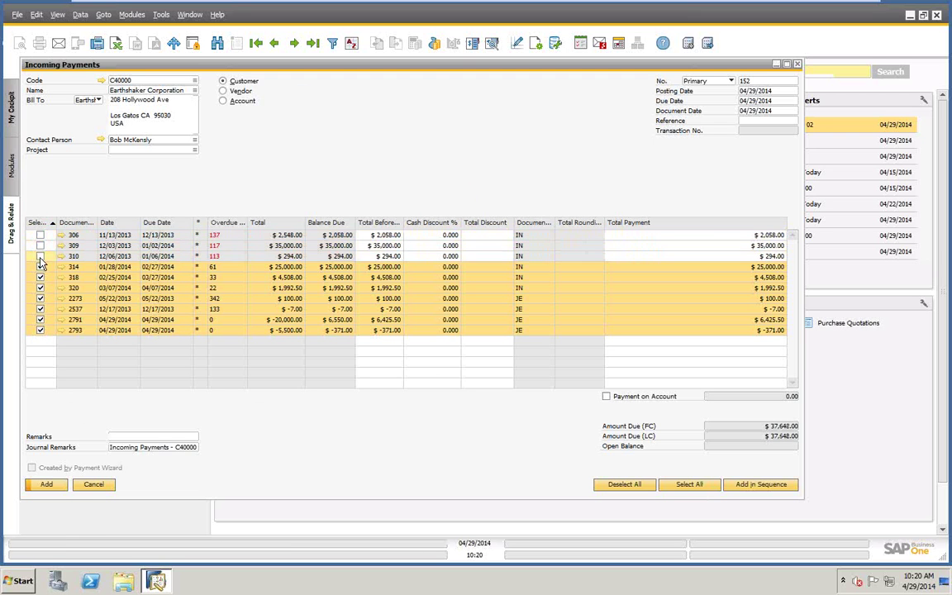
pyautogui.click(40, 266)
pyautogui.click(40, 277)
pyautogui.click(40, 298)
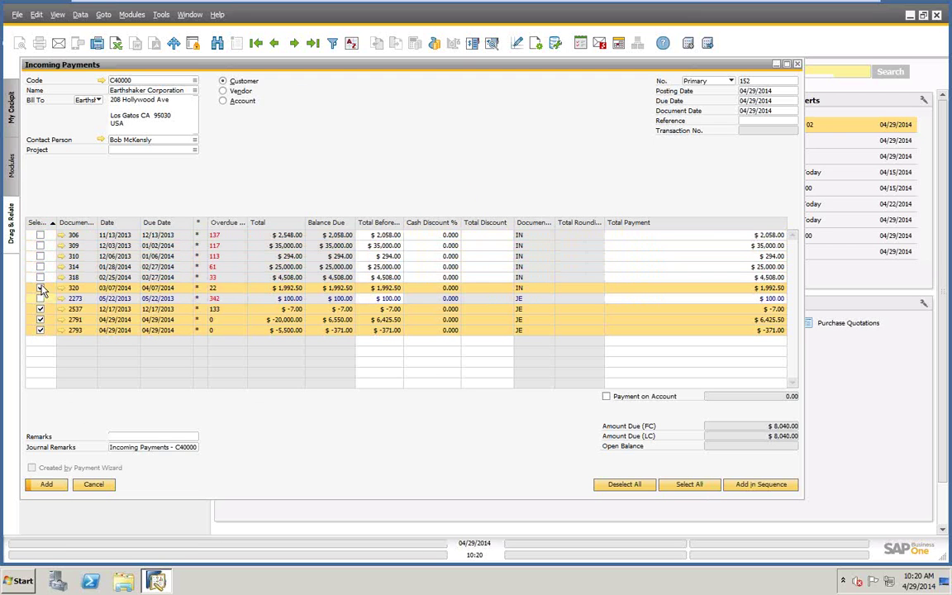
pyautogui.click(40, 287)
pyautogui.click(40, 309)
pyautogui.click(40, 319)
pyautogui.click(39, 330)
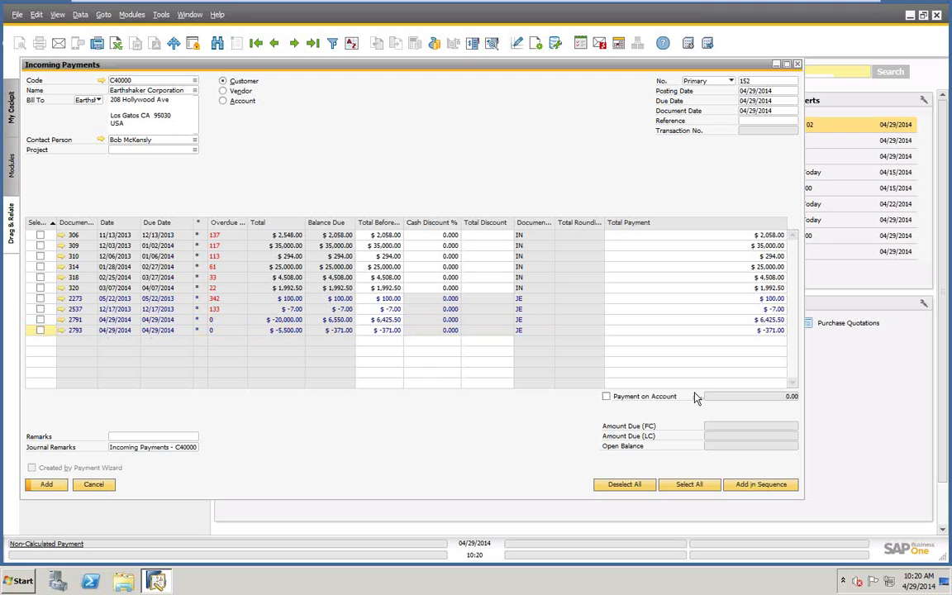
# Set the check amount in the payment means to $60,000
pyautogui.rightClick(510, 131)
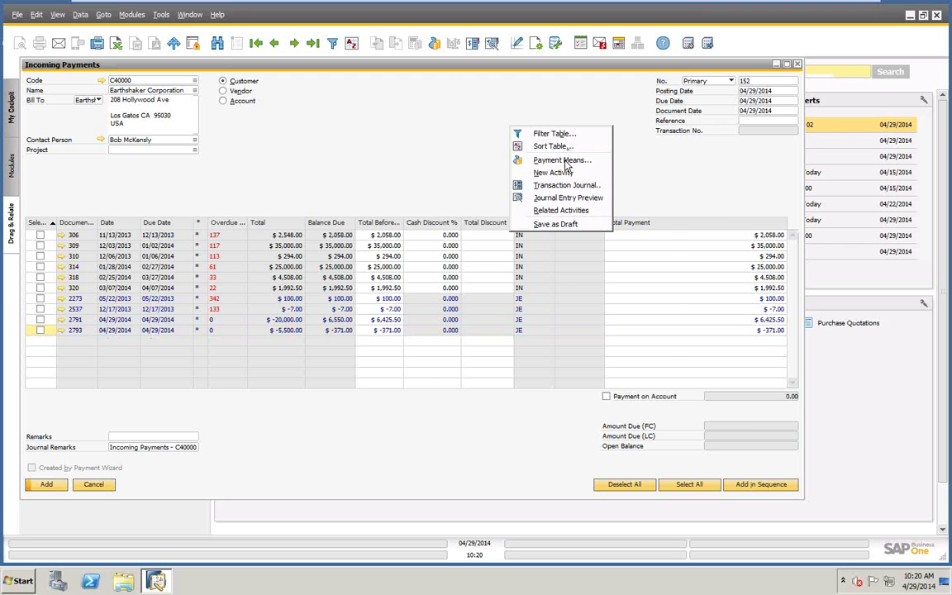
pyautogui.click(529, 162)
pyautogui.click(611, 175)
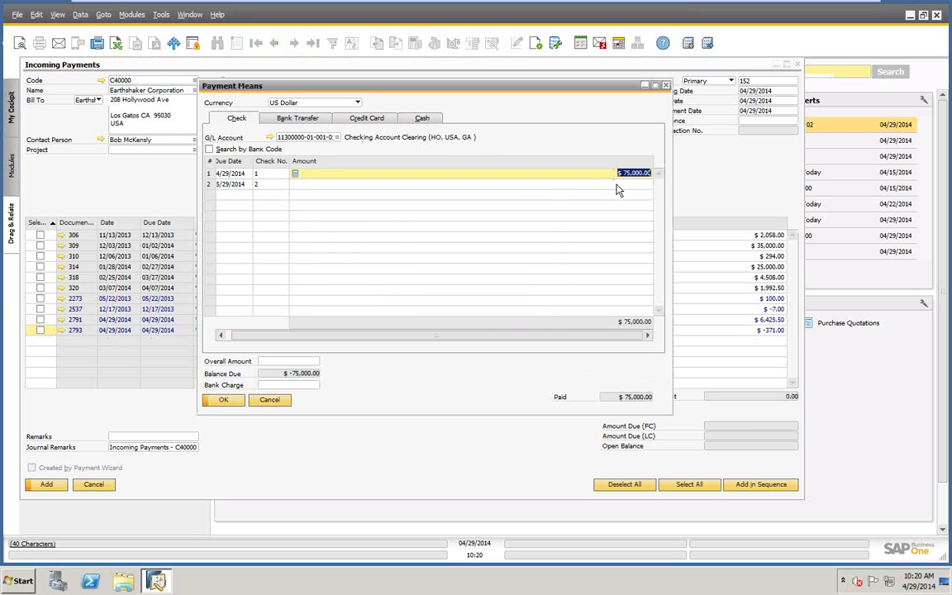
pyautogui.write('60')
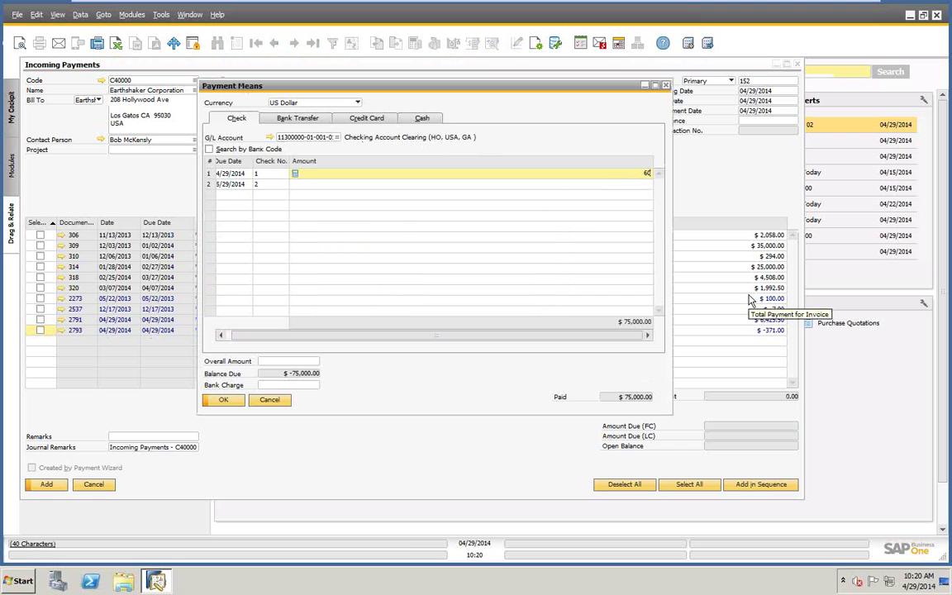
pyautogui.write('000')
pyautogui.press('Tab')
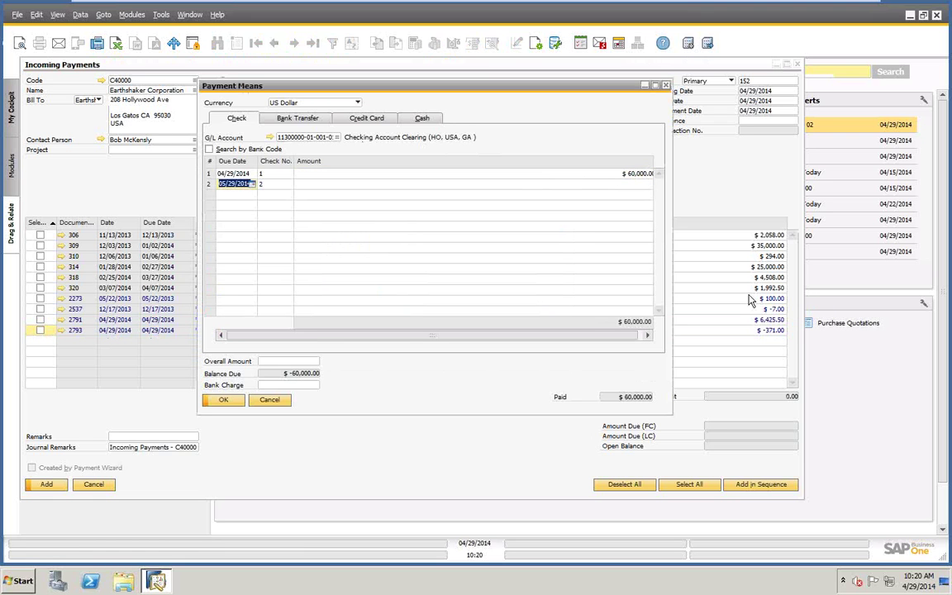
pyautogui.click(224, 400)
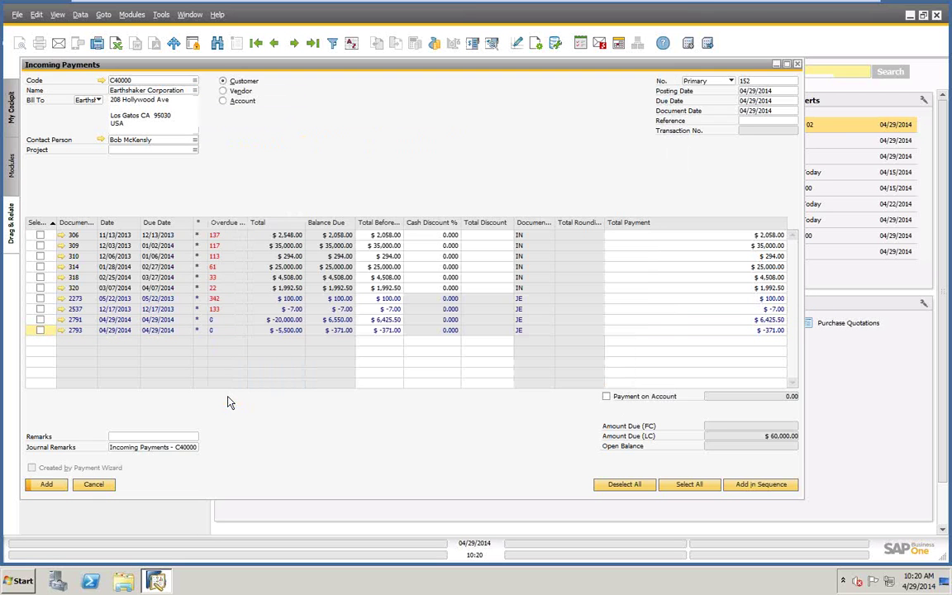
# Allocate the check amount to the open documents in sequence and add the payment document
pyautogui.click(759, 484)
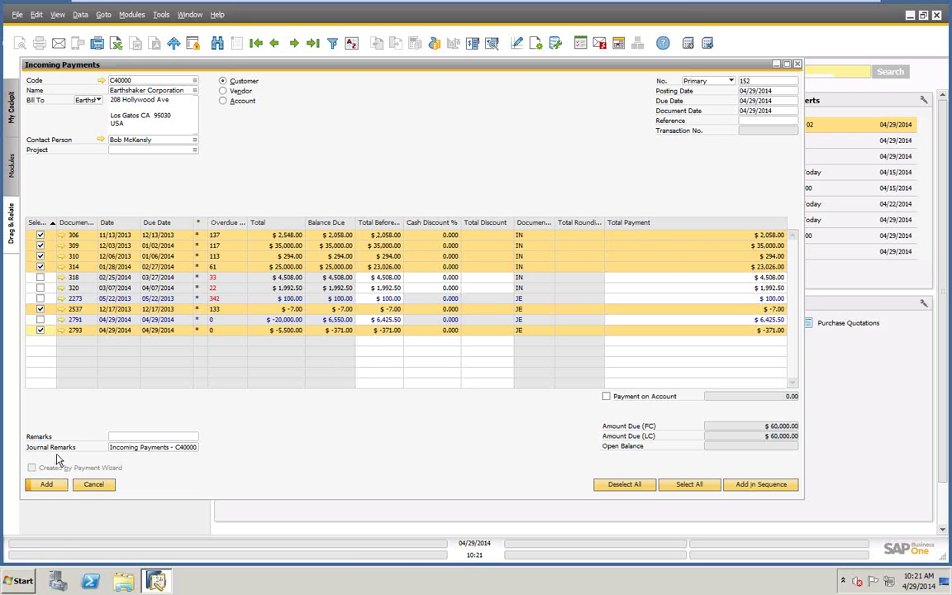
pyautogui.click(46, 484)
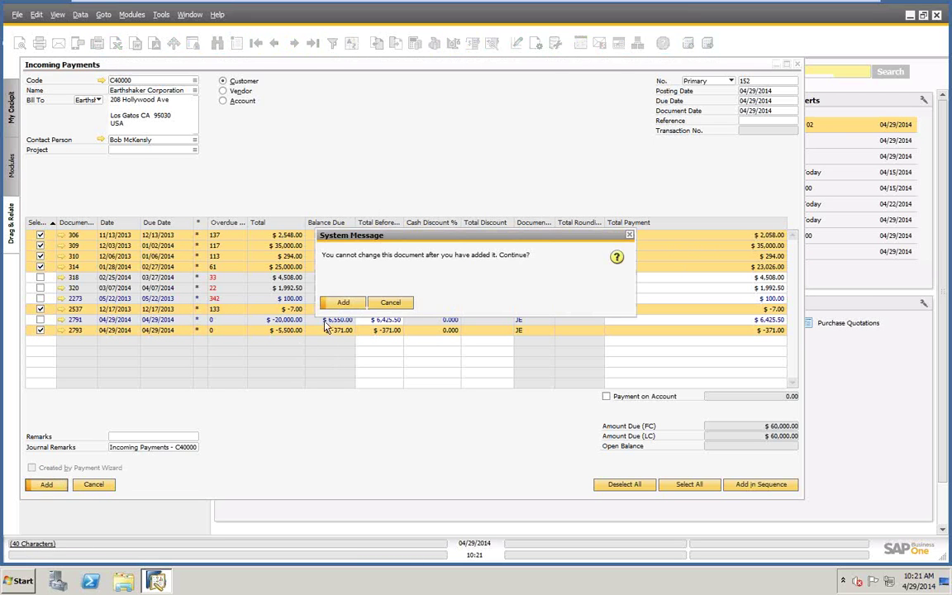
pyautogui.click(343, 302)
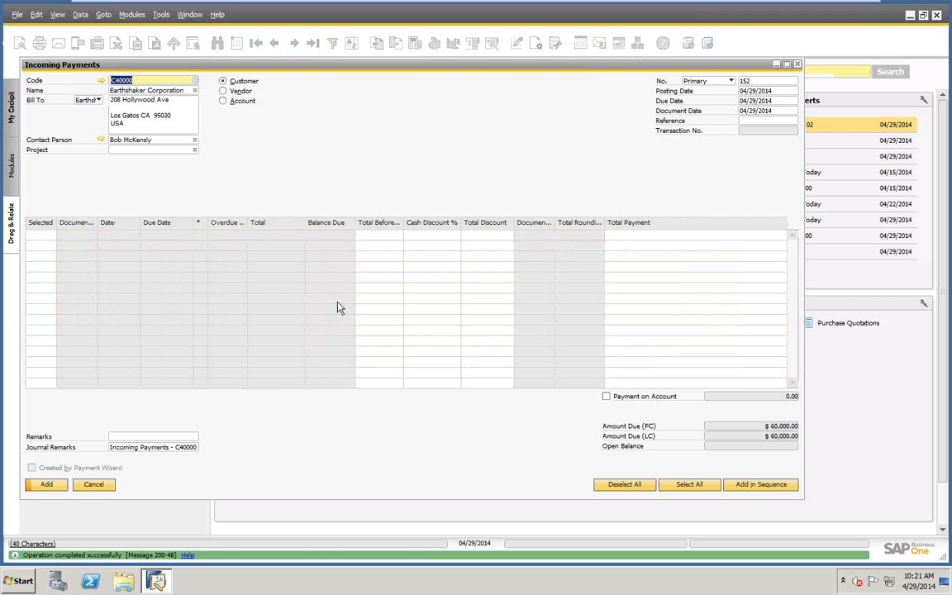
# Display the last payment record for the $60,000 check, review its journal entry and close the incoming payments window
pyautogui.click(313, 44)
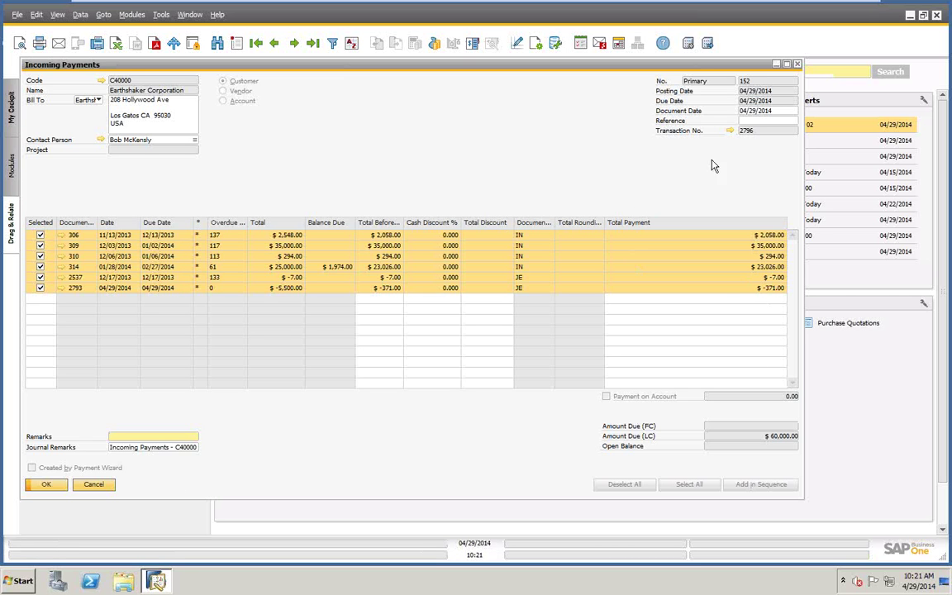
pyautogui.click(730, 132)
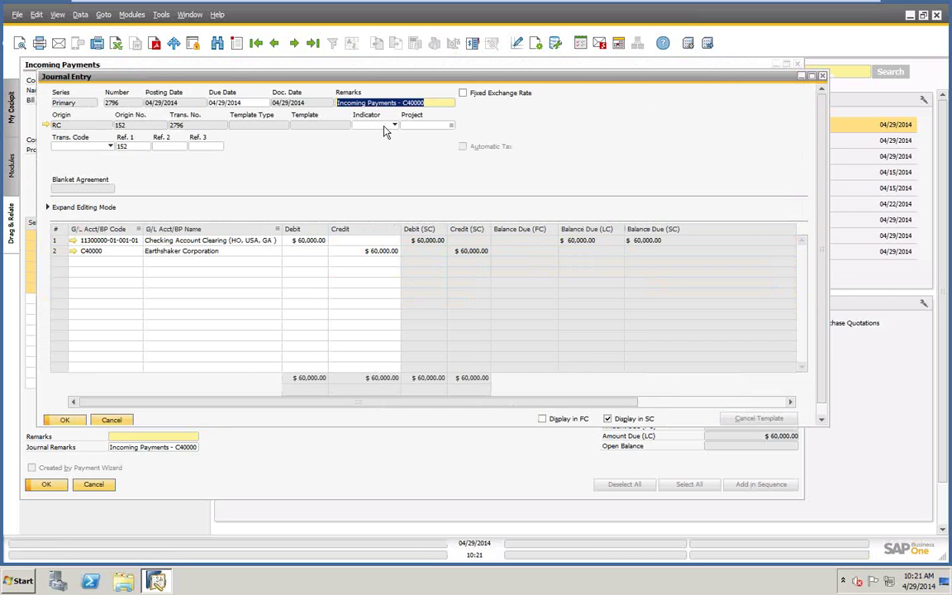
pyautogui.click(110, 421)
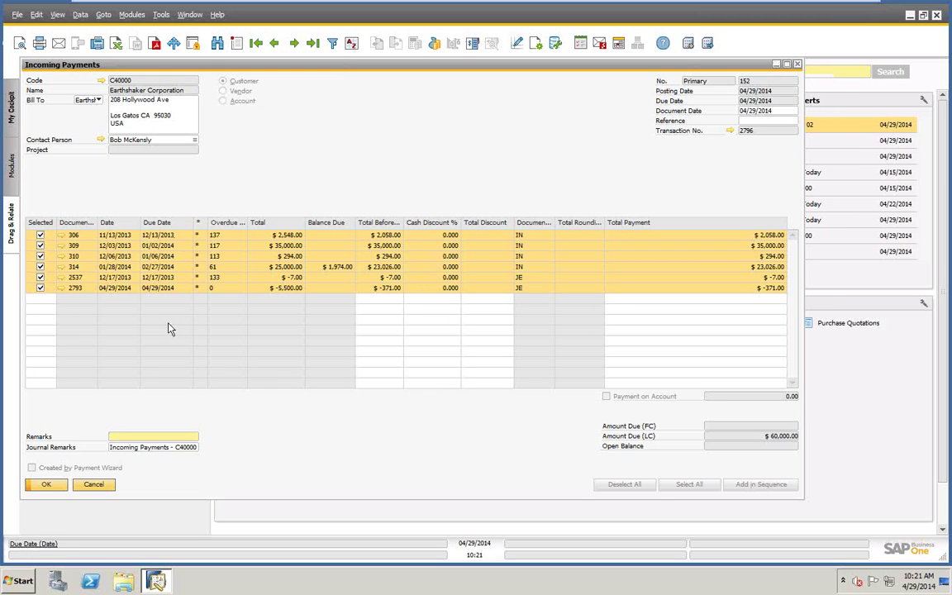
pyautogui.click(94, 487)
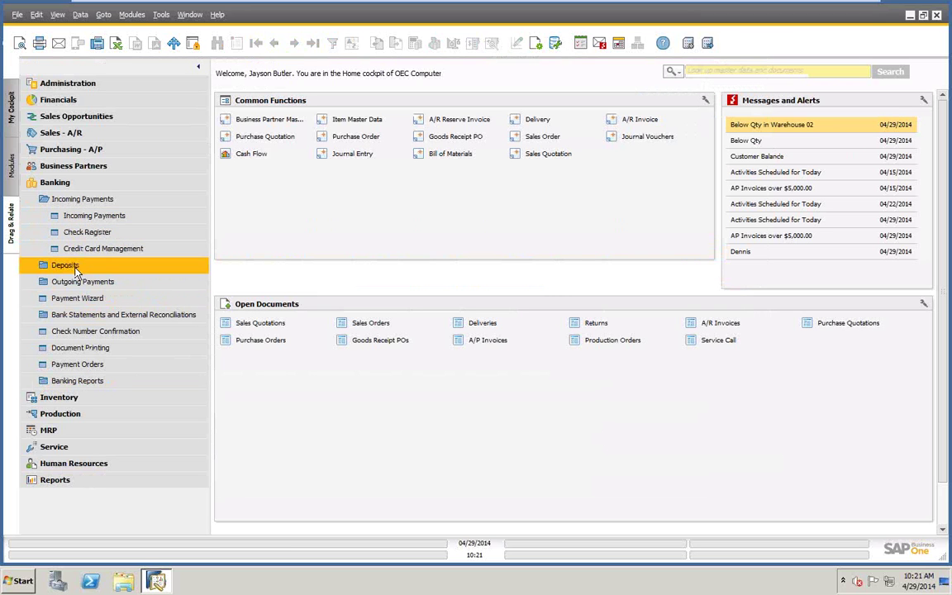
# Reopen the most recent incoming payment, examine the accounts debited and credited in its journal entry, and close both windows
pyautogui.click(93, 215)
pyautogui.click(313, 44)
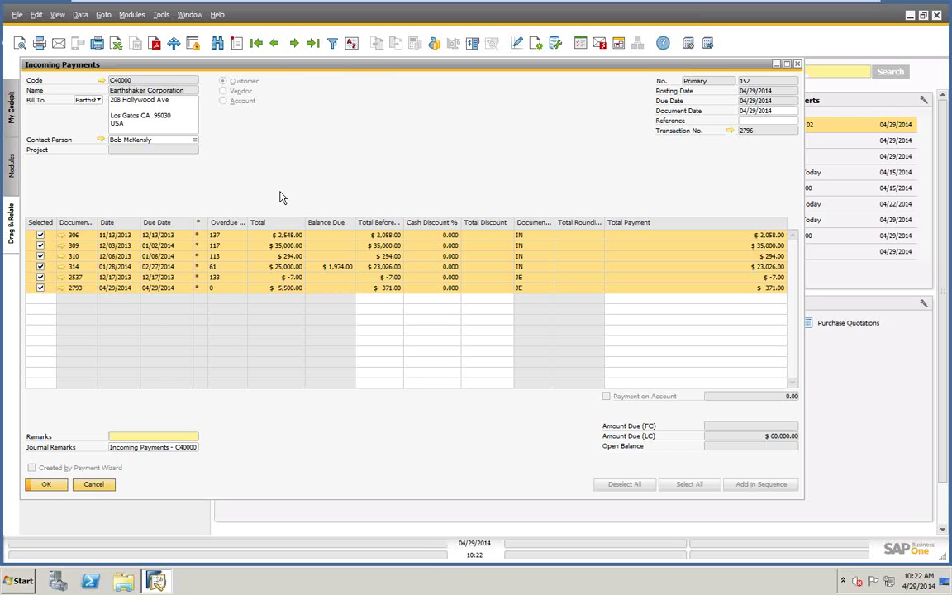
pyautogui.click(730, 130)
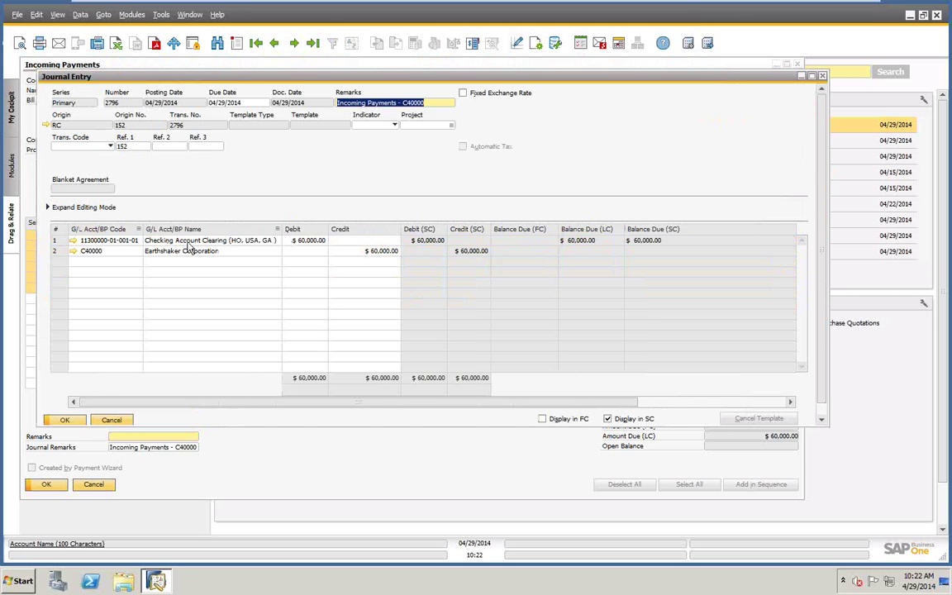
pyautogui.click(112, 419)
pyautogui.click(93, 484)
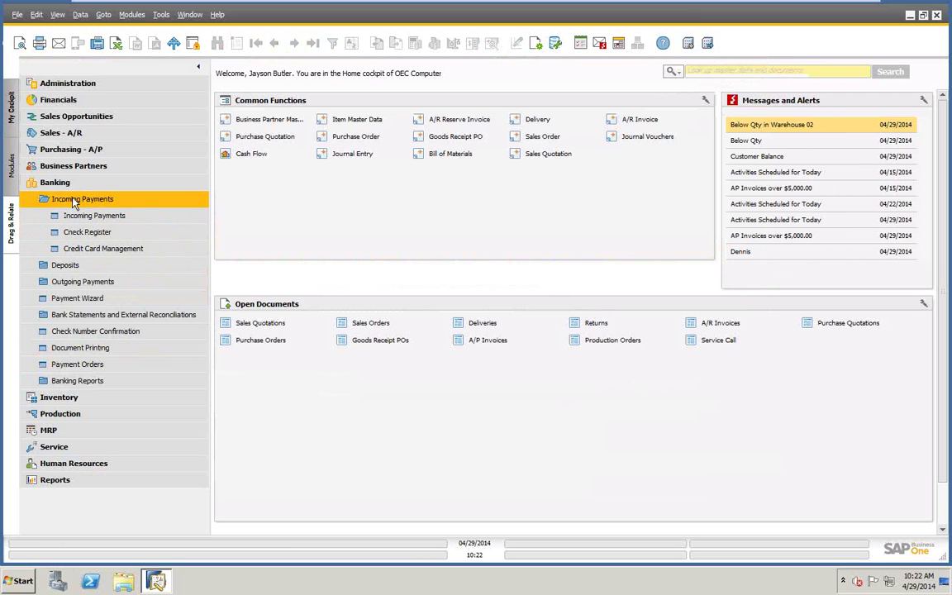
# Open a new bank deposit document and shift its window clear of the module list
pyautogui.click(72, 269)
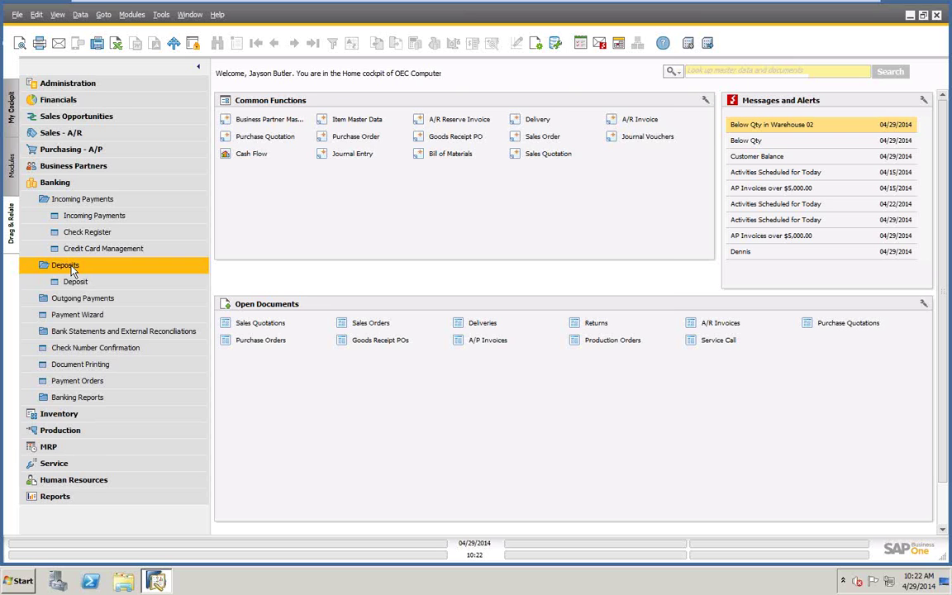
pyautogui.click(75, 281)
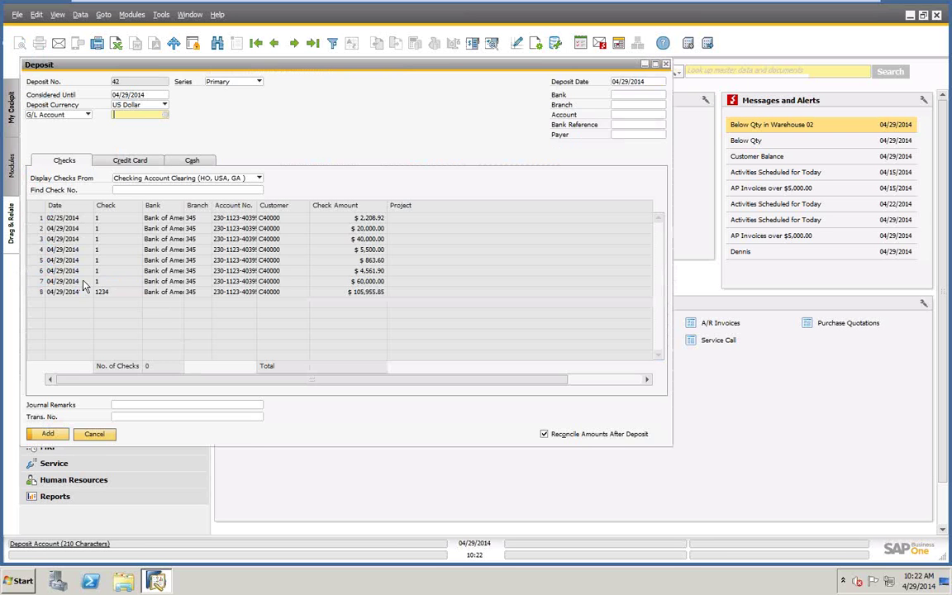
pyautogui.moveTo(297, 64); pyautogui.dragTo(355, 83)
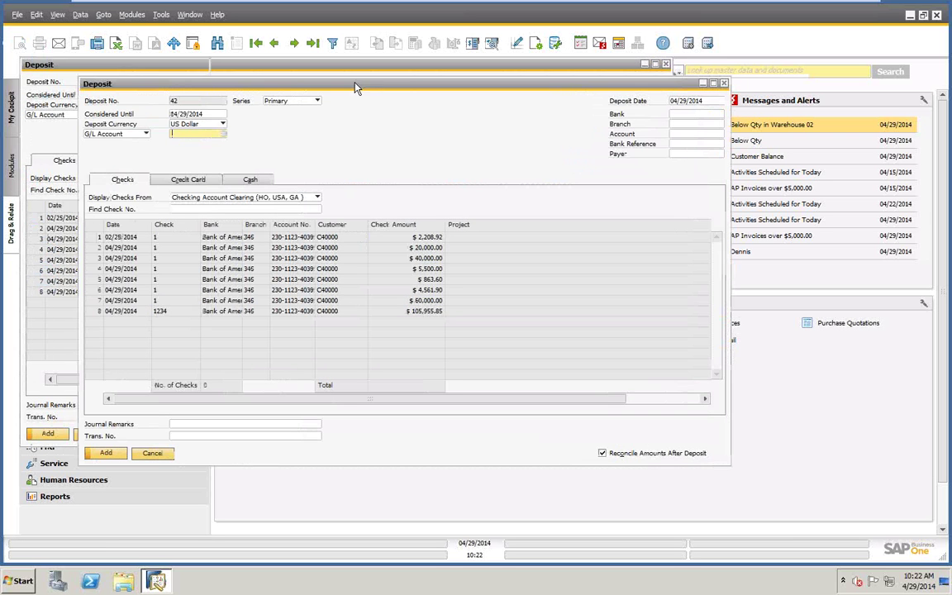
# Review the credit card vouchers and the cash deposit options, and return to the list of checks
pyautogui.click(192, 181)
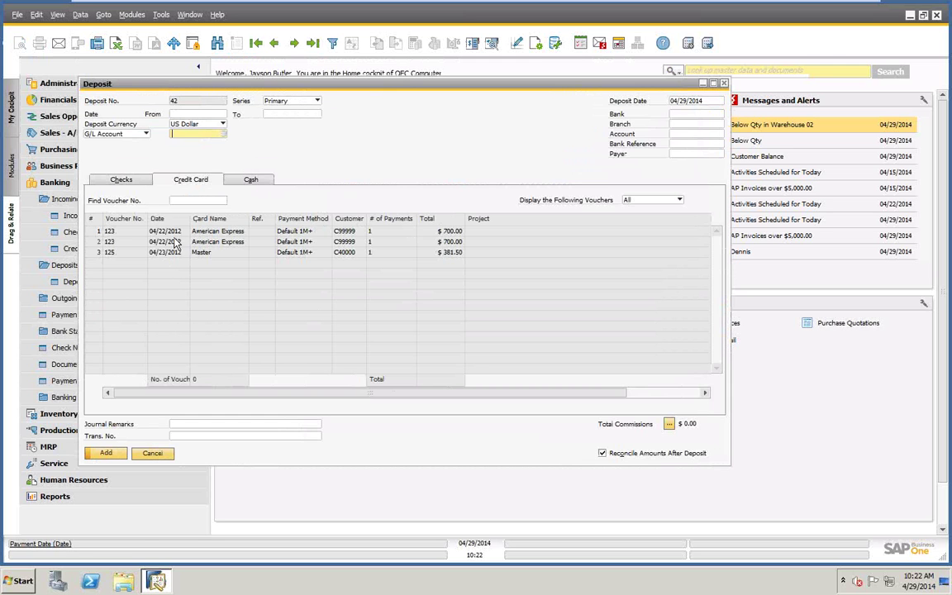
pyautogui.click(250, 180)
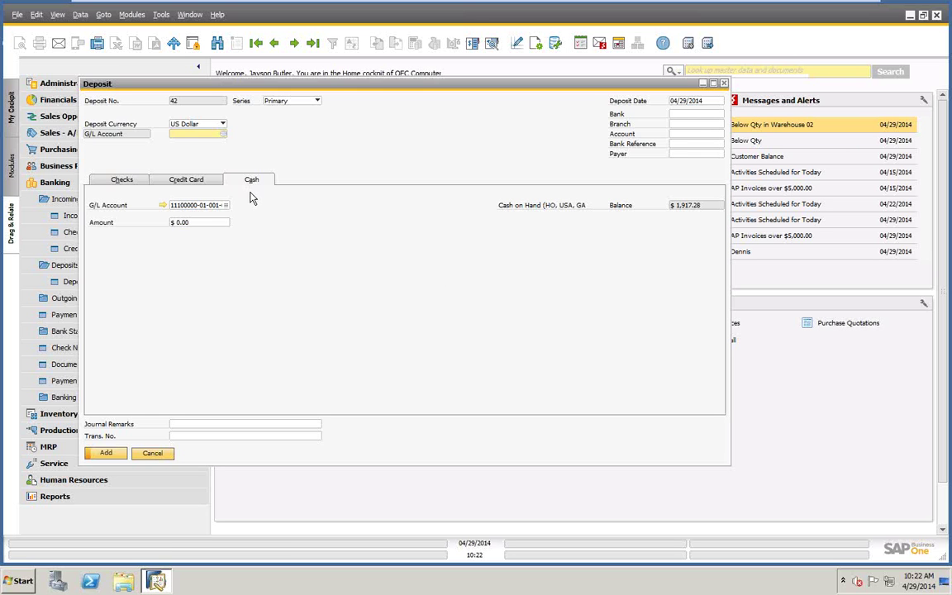
pyautogui.click(123, 180)
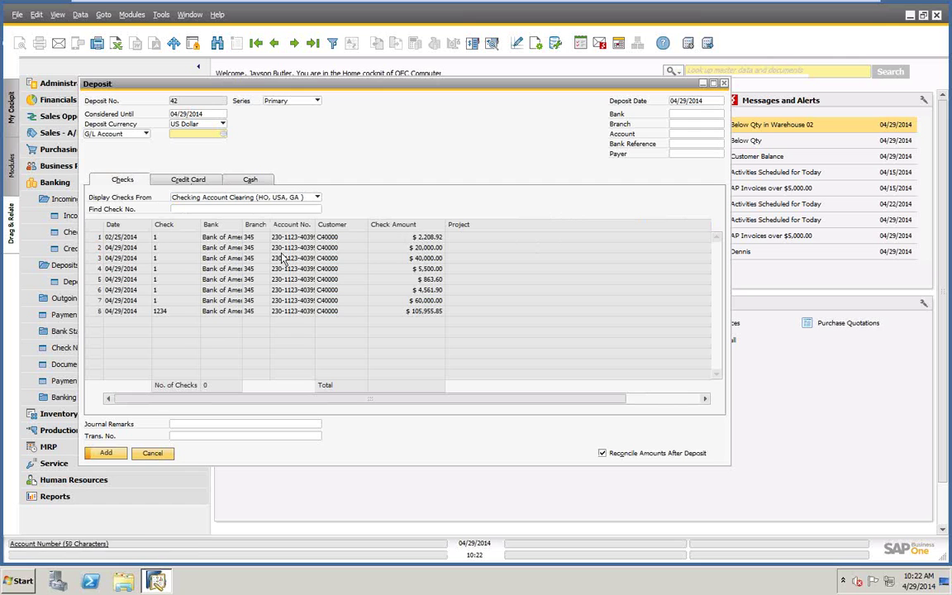
# Select all checks dated 04/29/2014, rows 2 through 8, for the deposit
pyautogui.click(95, 281)
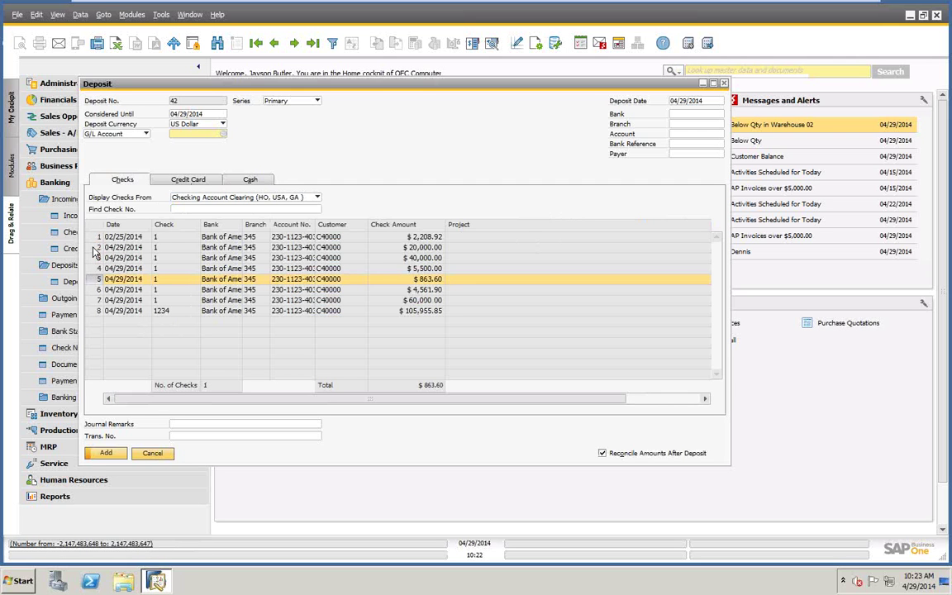
pyautogui.click(94, 249)
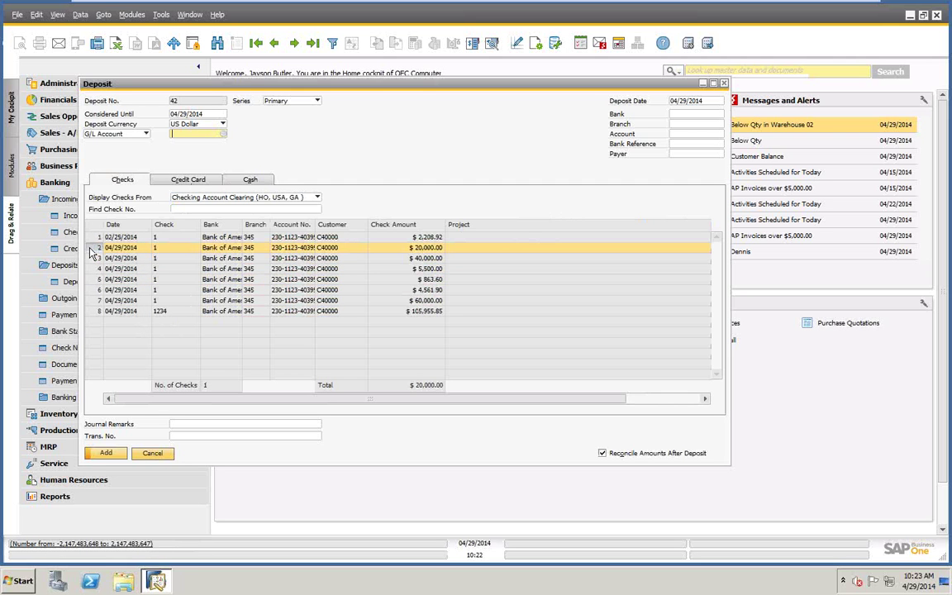
pyautogui.keyDown('shift'); pyautogui.click(88, 315); pyautogui.keyUp('shift')
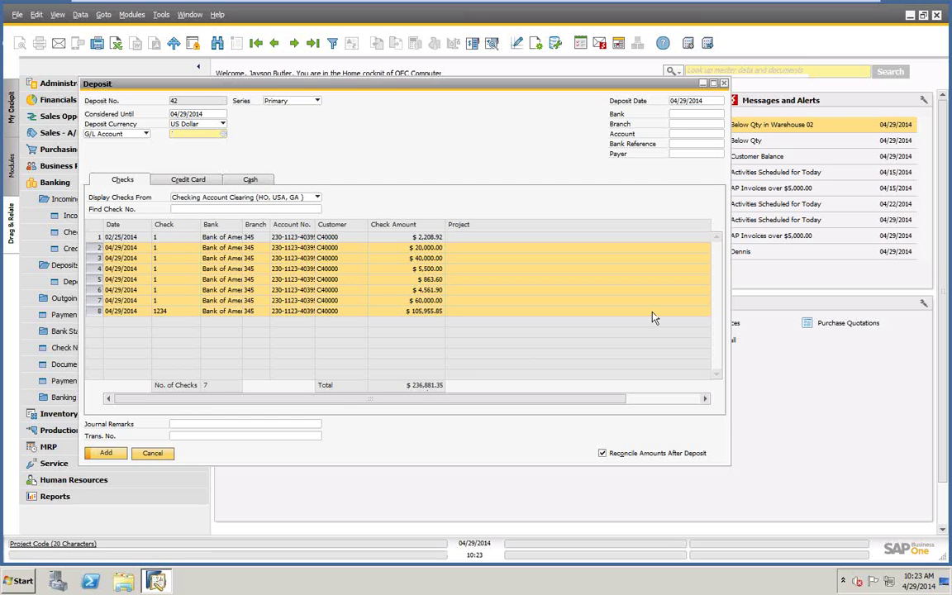
# Choose Cash at Bank - Checking (HO, USA, GA) as the deposit's G/L account and add the deposit
pyautogui.click(211, 135)
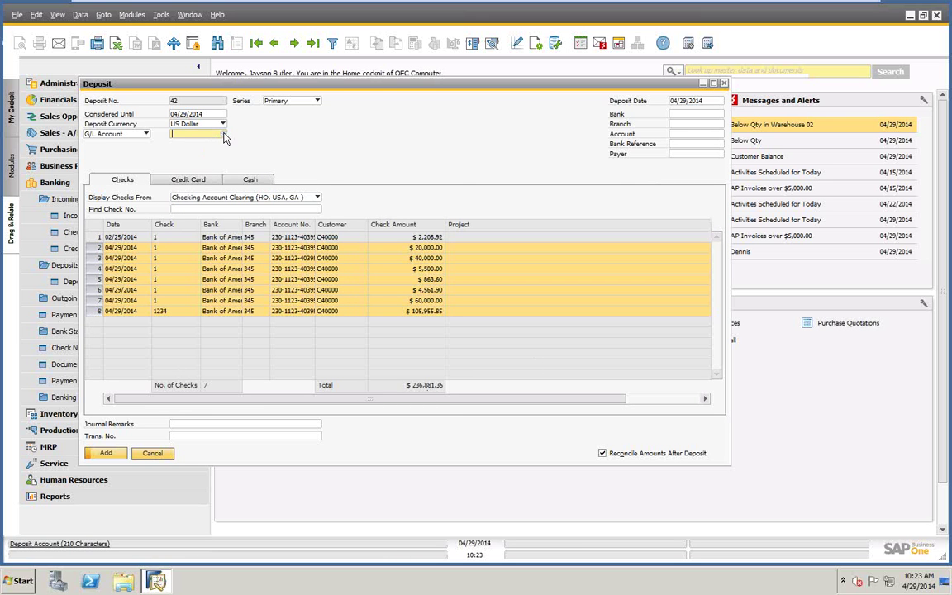
pyautogui.click(223, 135)
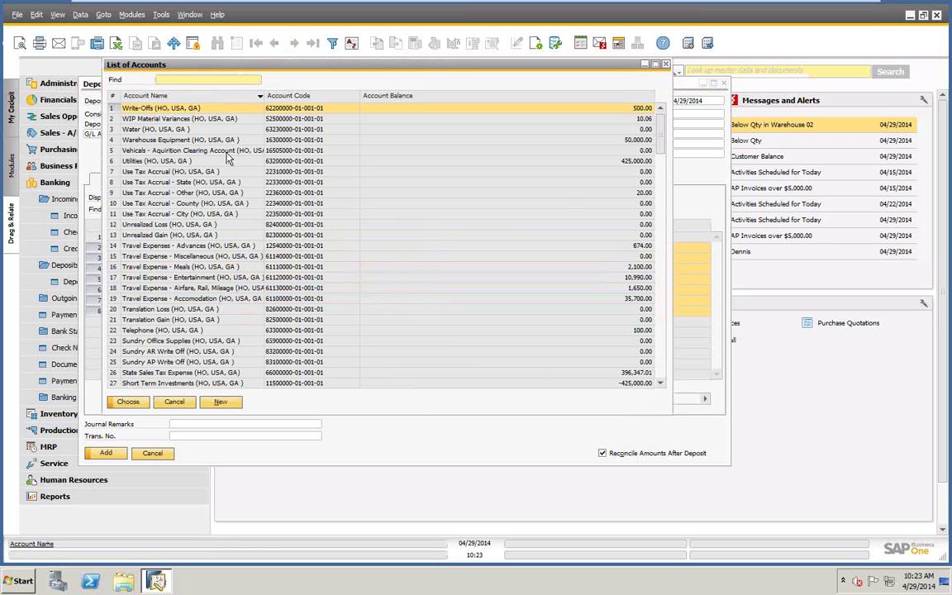
pyautogui.click(281, 97)
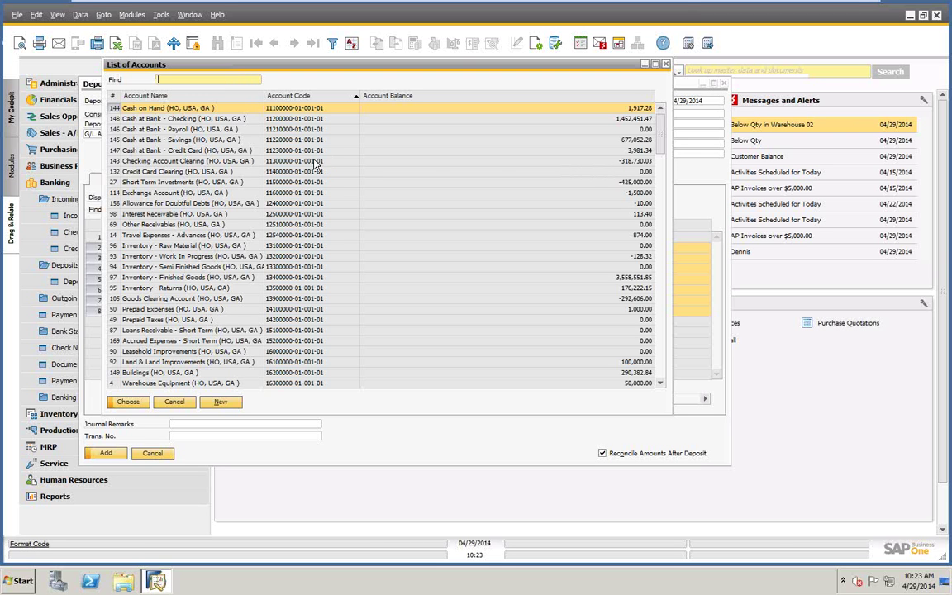
pyautogui.click(187, 117)
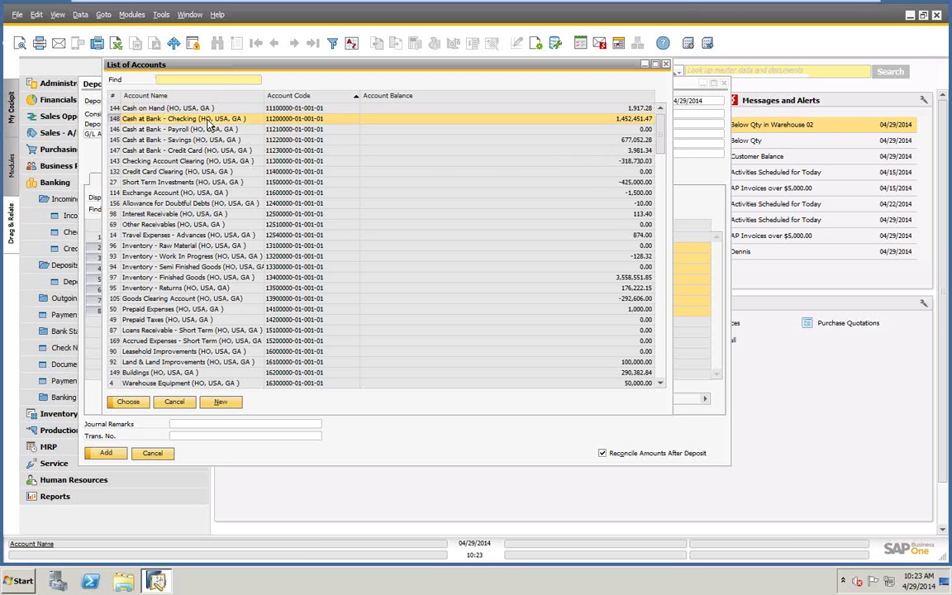
pyautogui.click(128, 403)
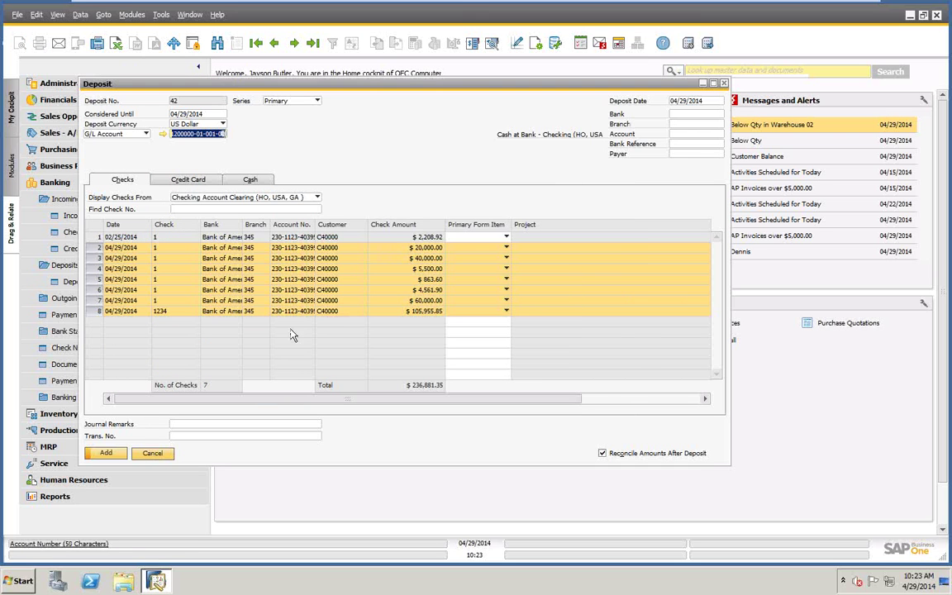
pyautogui.click(103, 453)
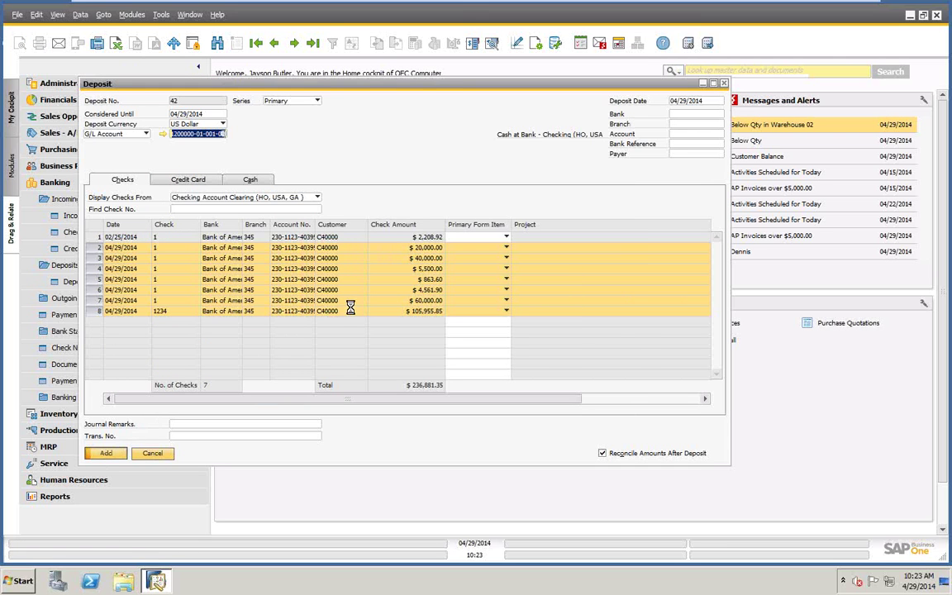
# Display the last deposit record, review its journal entry and close the deposit window
pyautogui.click(312, 43)
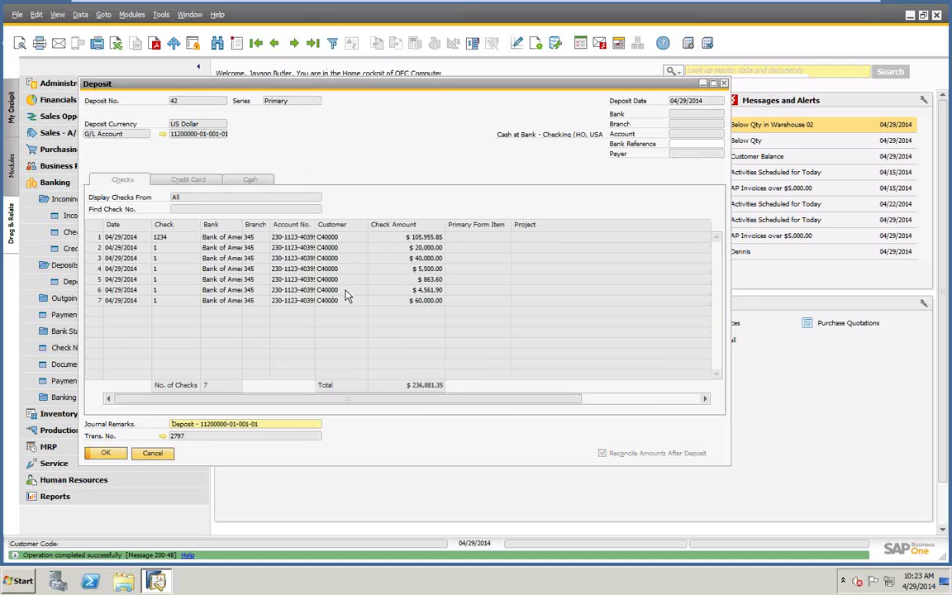
pyautogui.click(163, 436)
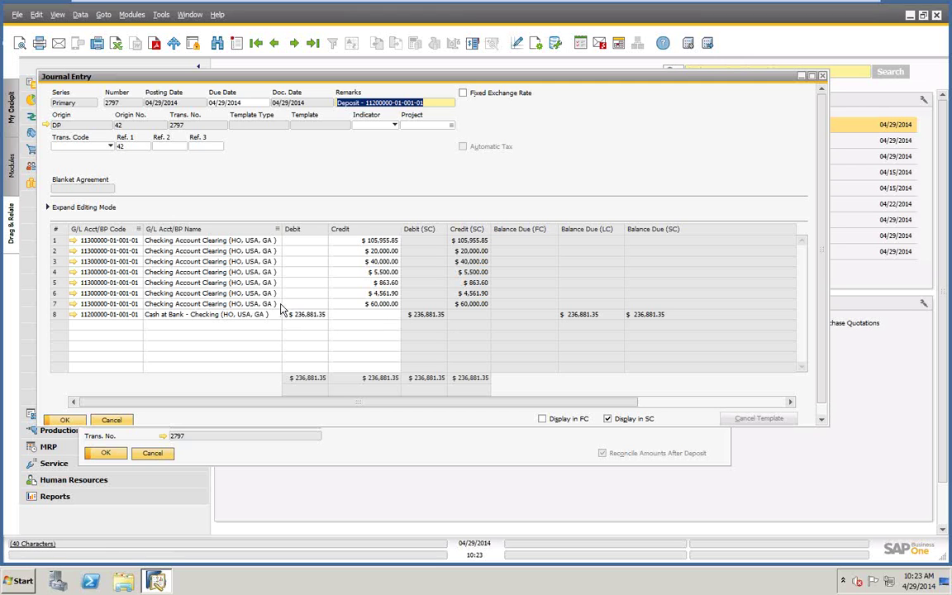
pyautogui.click(112, 420)
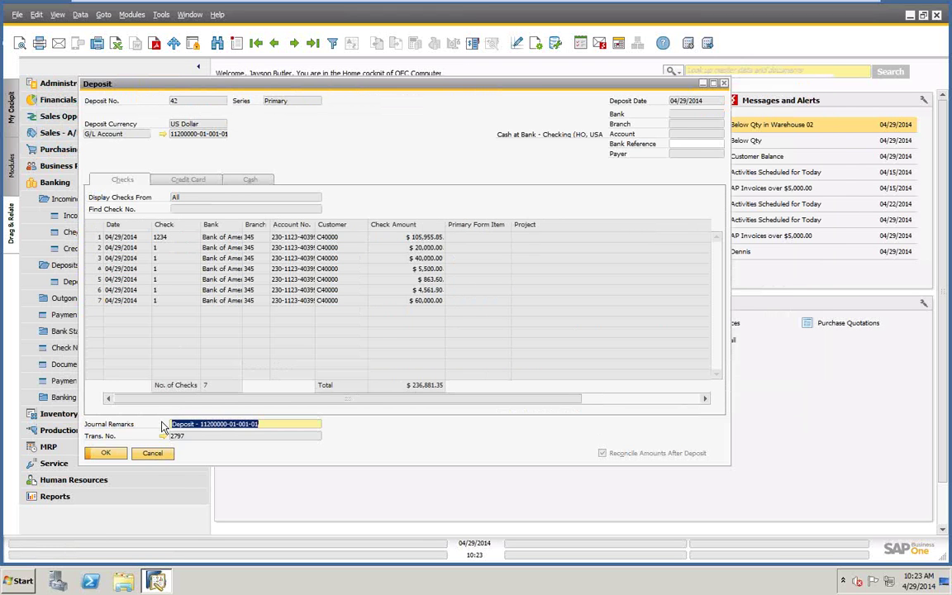
pyautogui.click(153, 454)
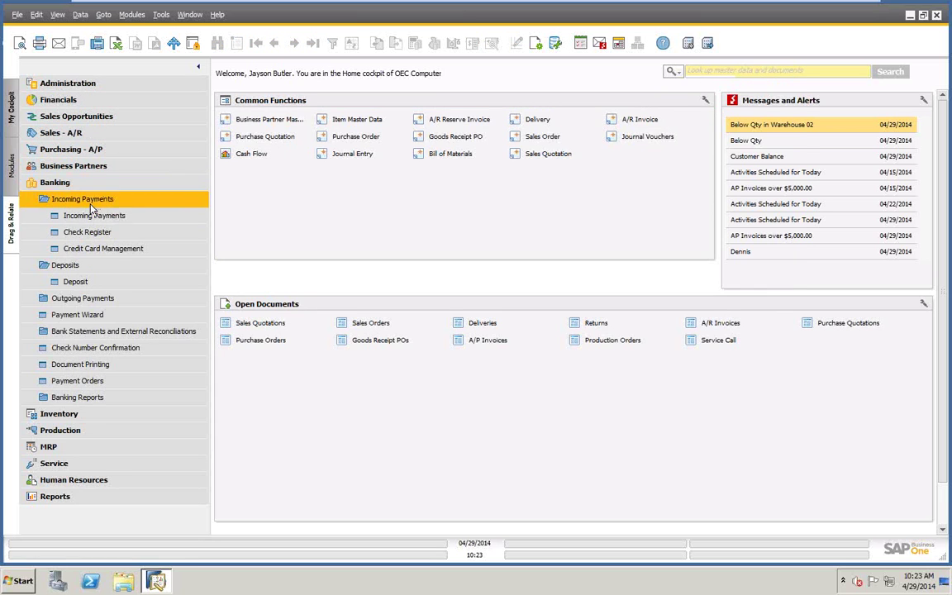
# Start a new incoming payment for Earthshaker Corporation and select invoice 314 for payment
pyautogui.click(94, 217)
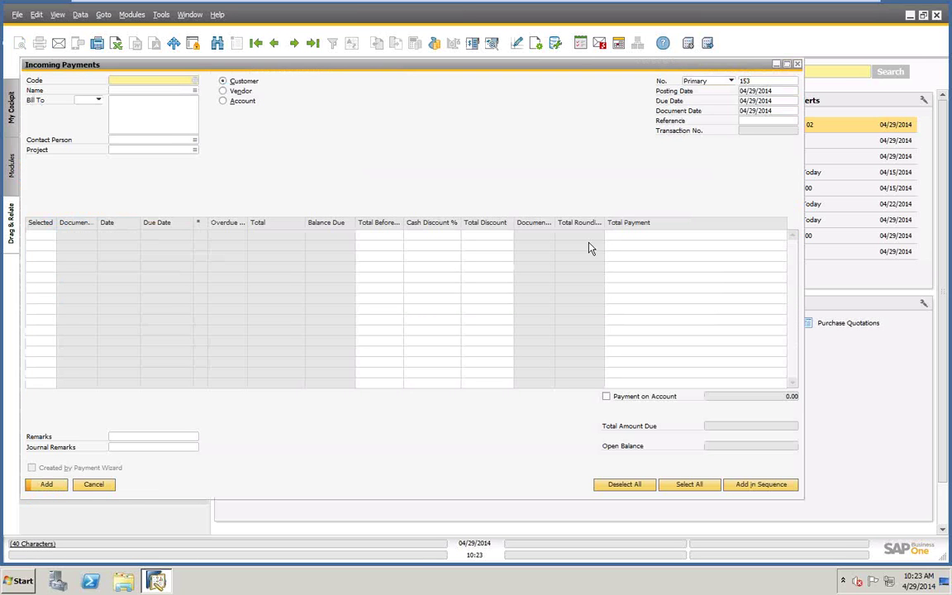
pyautogui.click(149, 90)
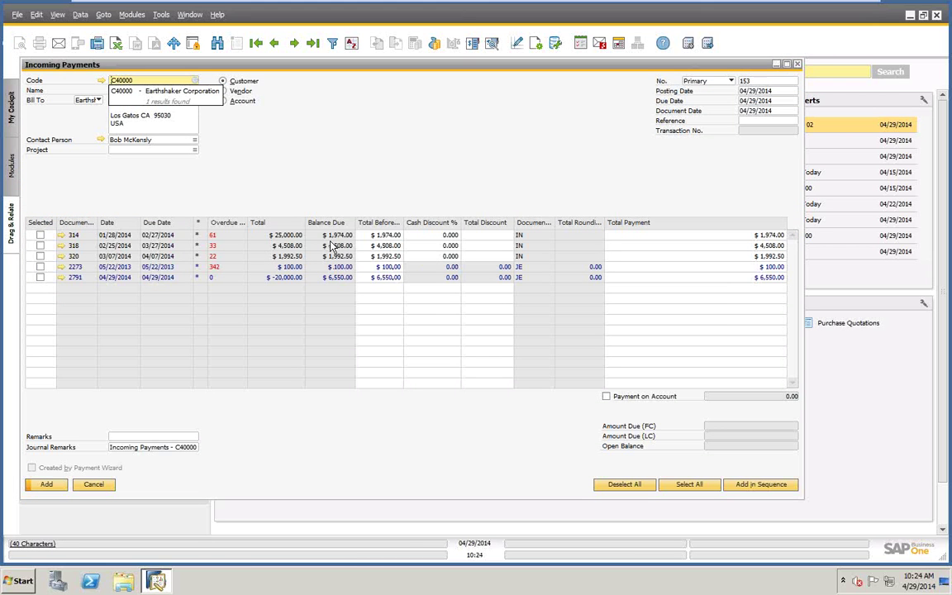
pyautogui.click(39, 237)
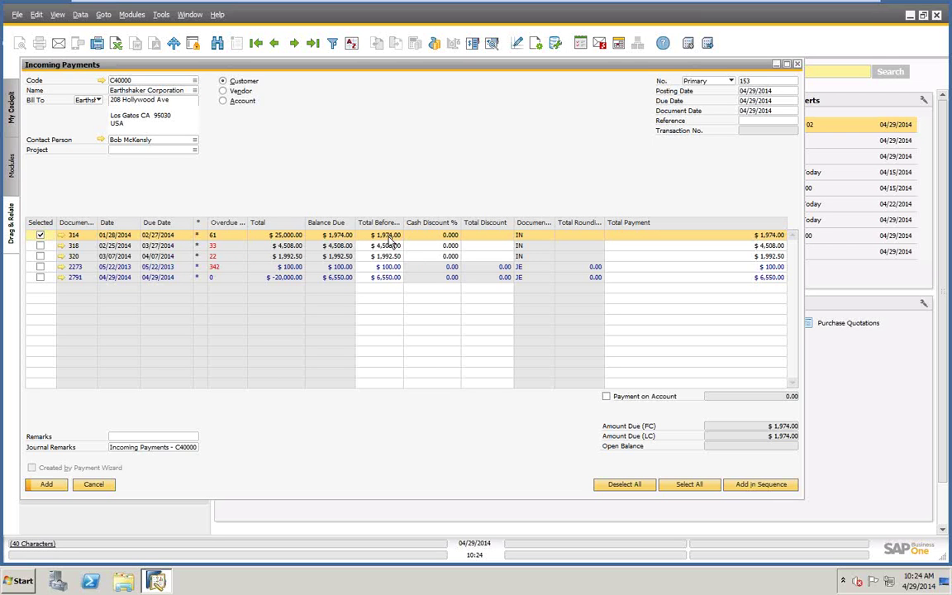
# In the payment means, set the cash G/L account to Bank Charges (HO, USA, GA)
pyautogui.rightClick(443, 122)
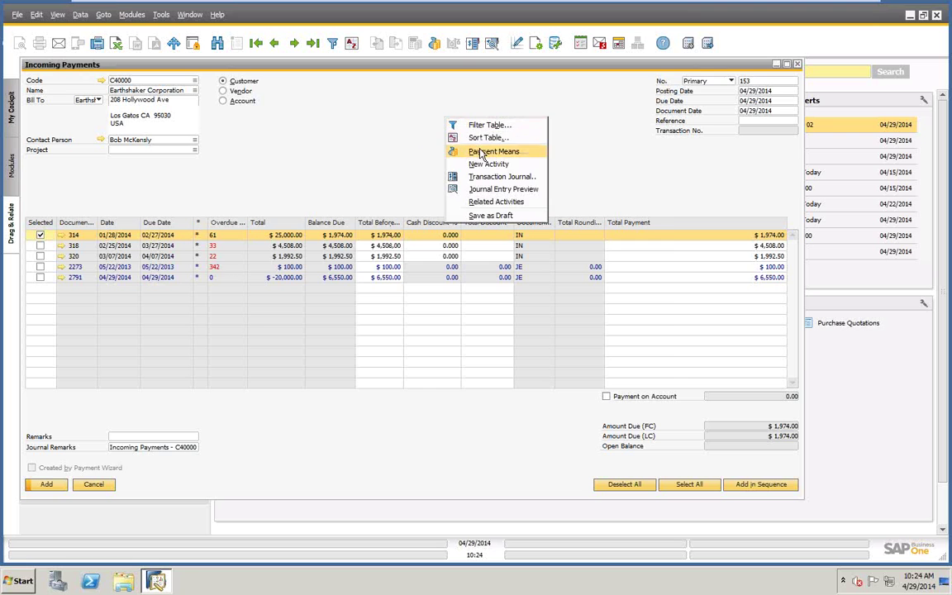
pyautogui.click(454, 152)
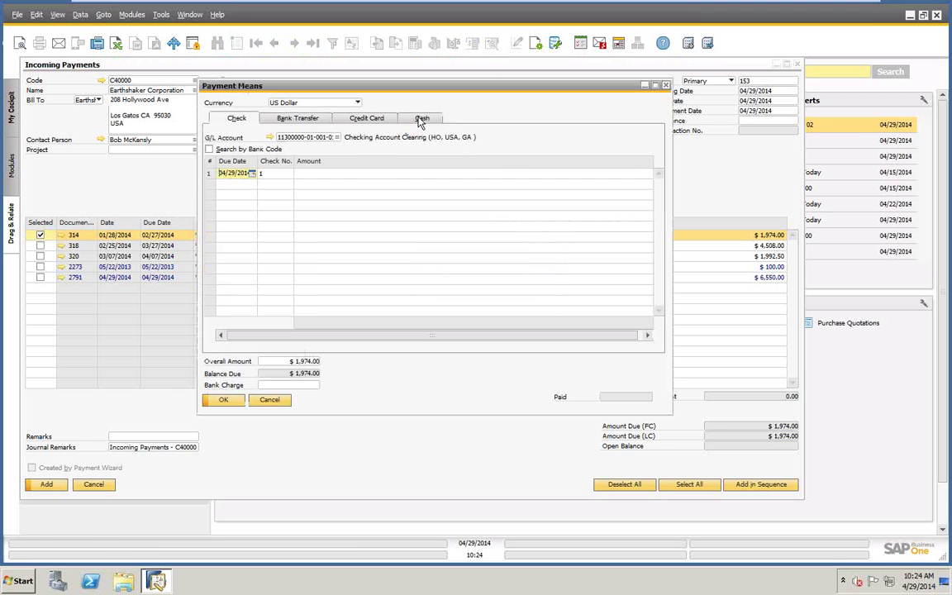
pyautogui.click(423, 119)
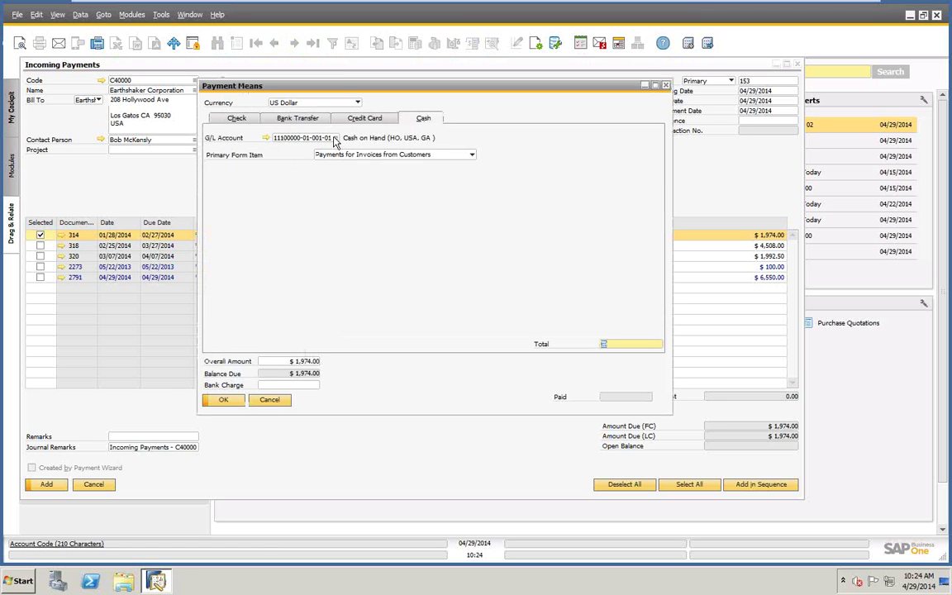
pyautogui.click(334, 138)
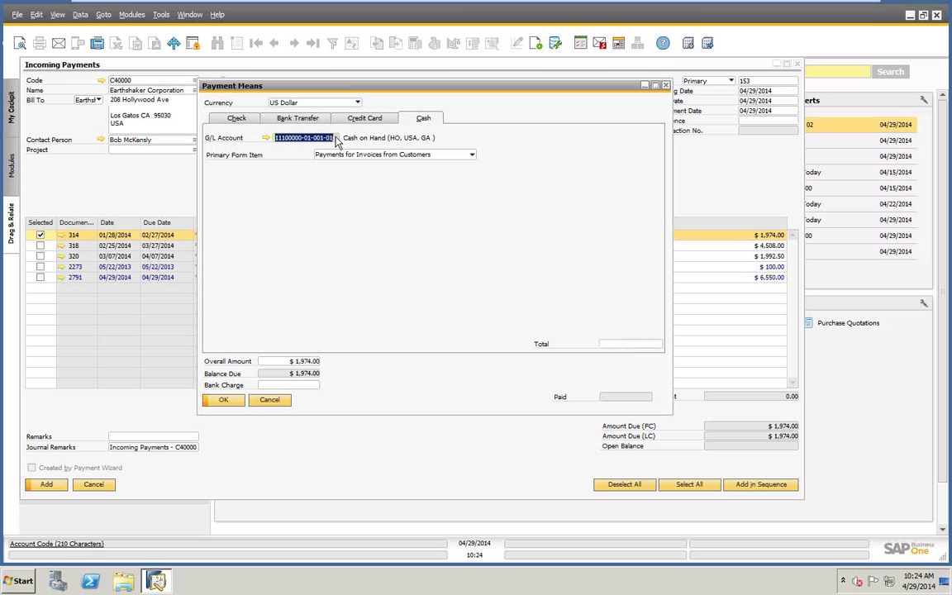
pyautogui.press('Tab')
pyautogui.click(335, 139)
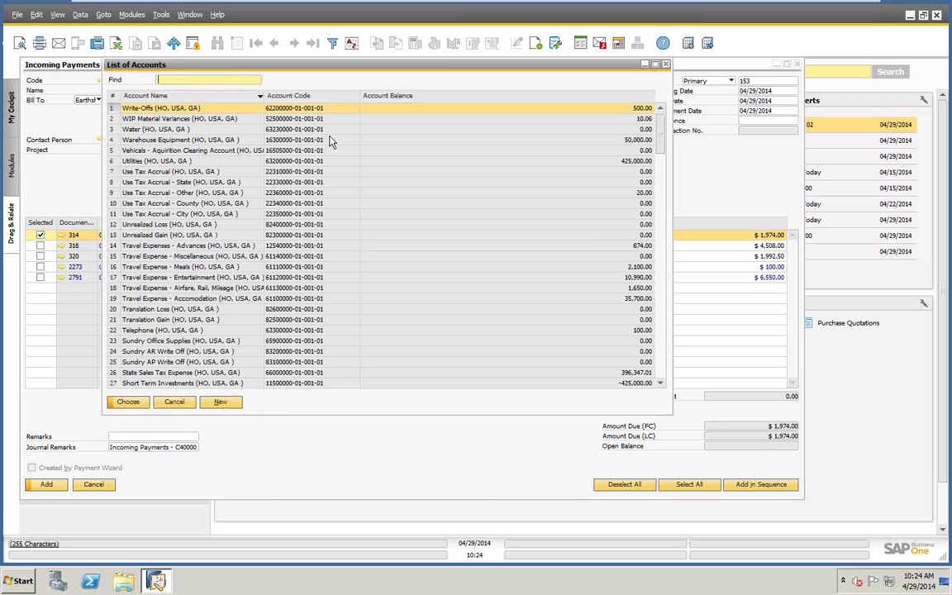
pyautogui.doubleClick(180, 97)
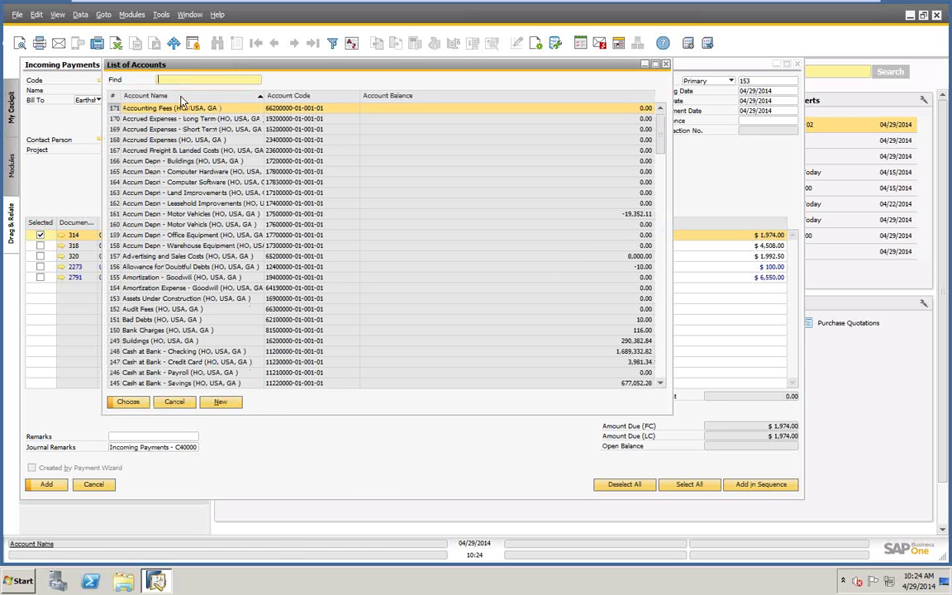
pyautogui.write('ban')
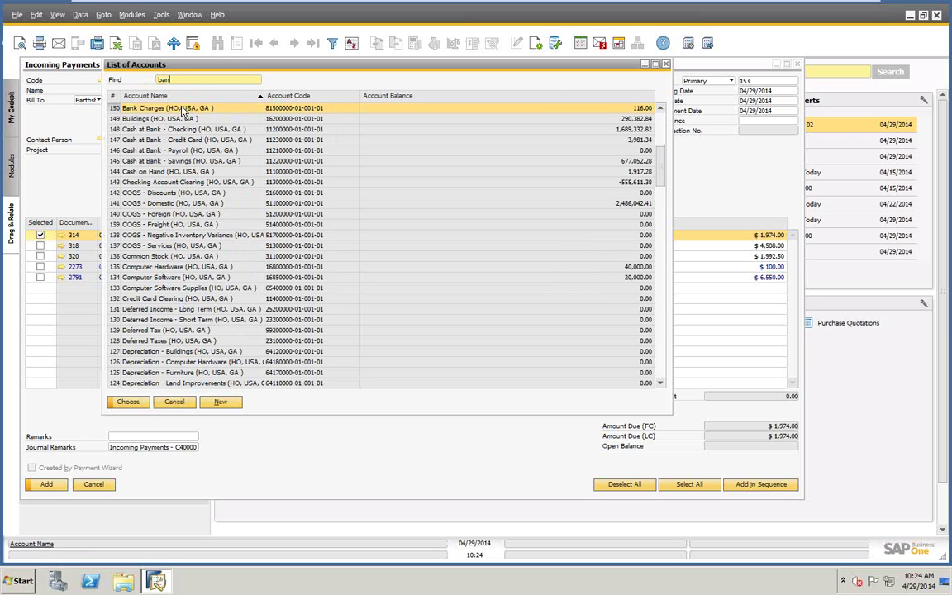
pyautogui.click(128, 401)
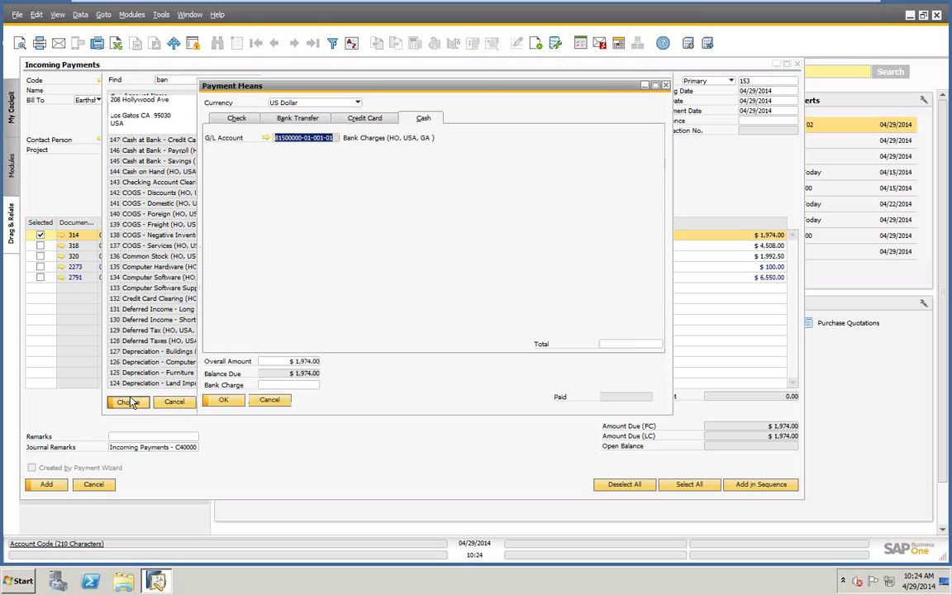
# Set the cash total charged to the bank charges account to $20
pyautogui.click(628, 344)
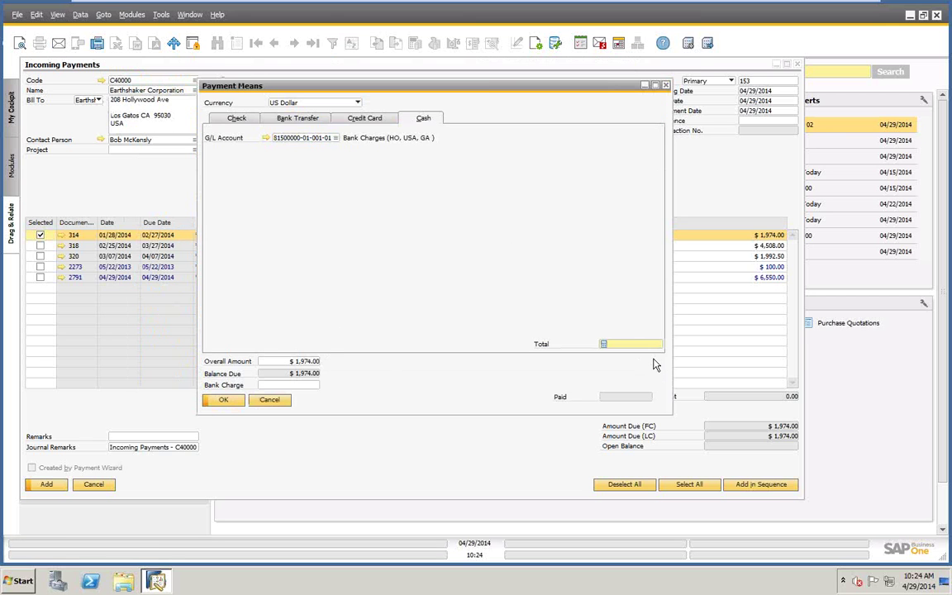
pyautogui.write('20')
pyautogui.press('Tab')
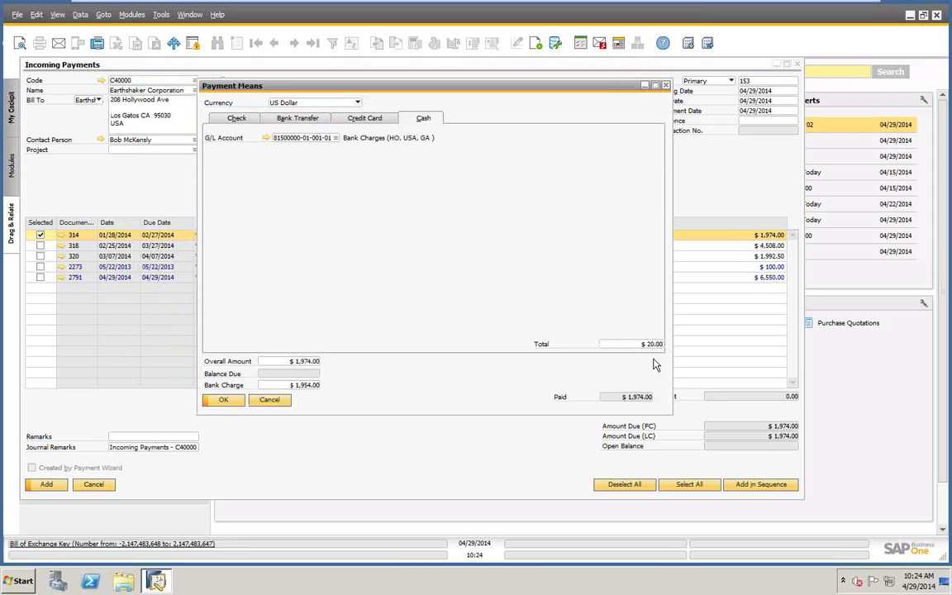
# Clear the bank charge amount and set the bank transfer G/L account to Cash at Bank - Checking (HO, USA, GA)
pyautogui.click(281, 385)
pyautogui.press('Delete')
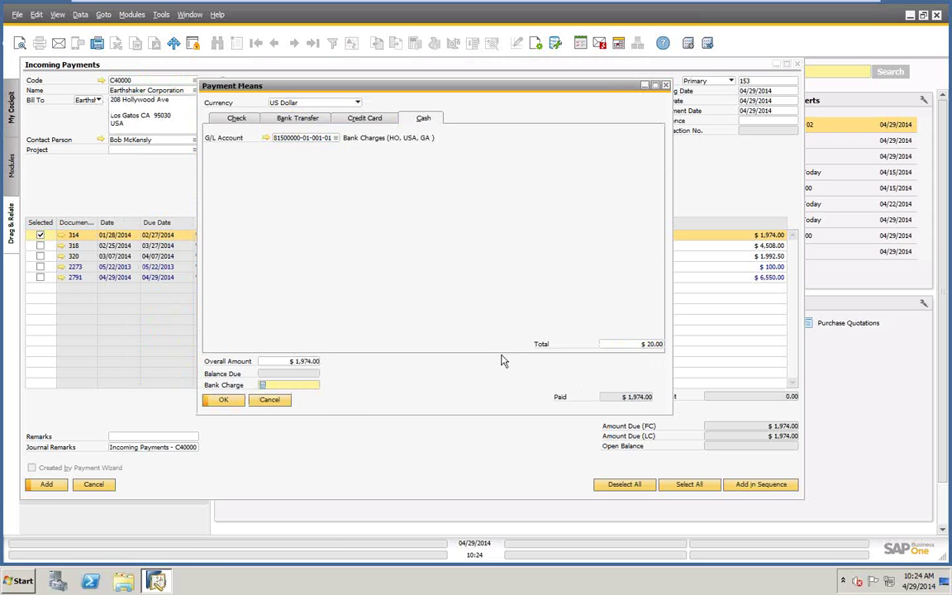
pyautogui.click(301, 118)
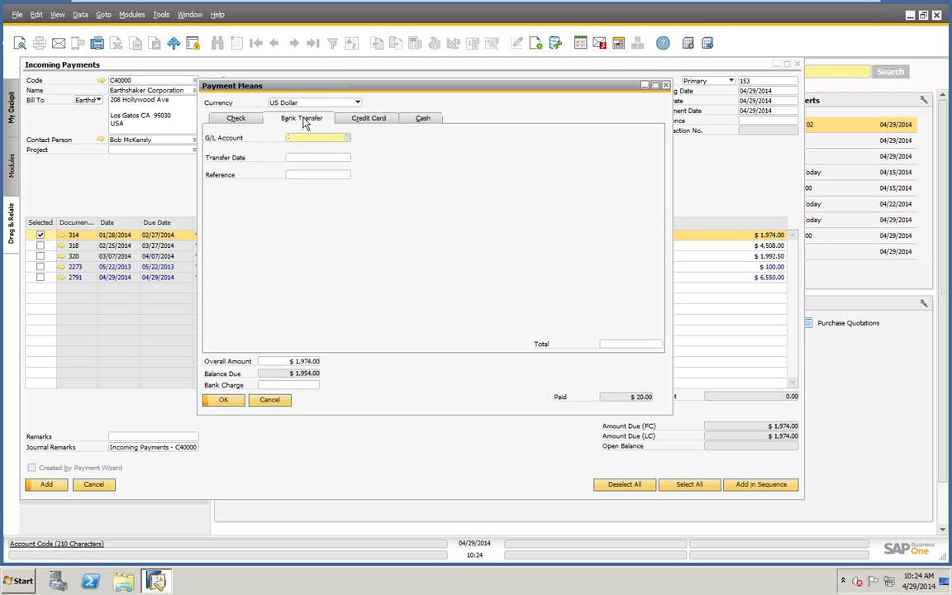
pyautogui.click(347, 139)
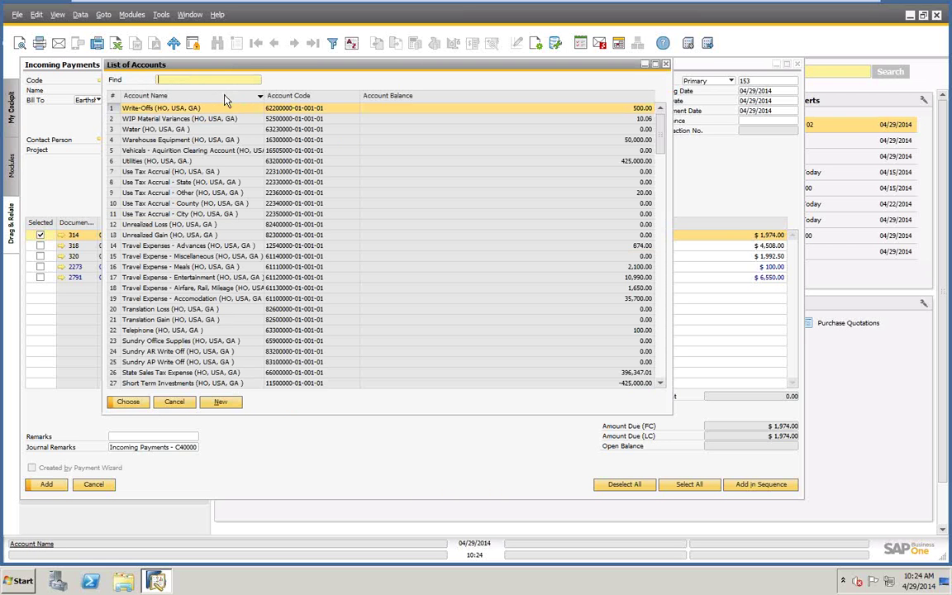
pyautogui.click(289, 96)
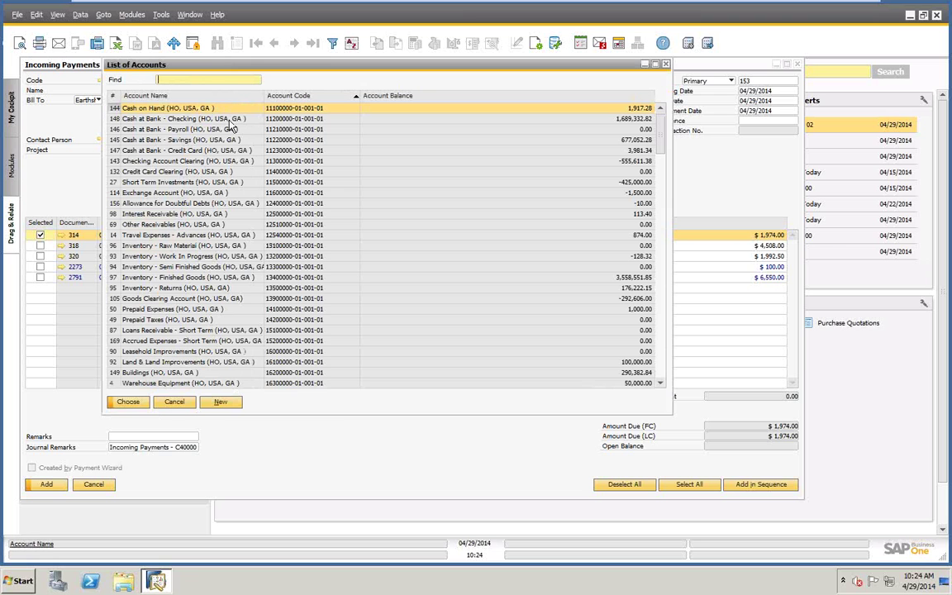
pyautogui.click(220, 120)
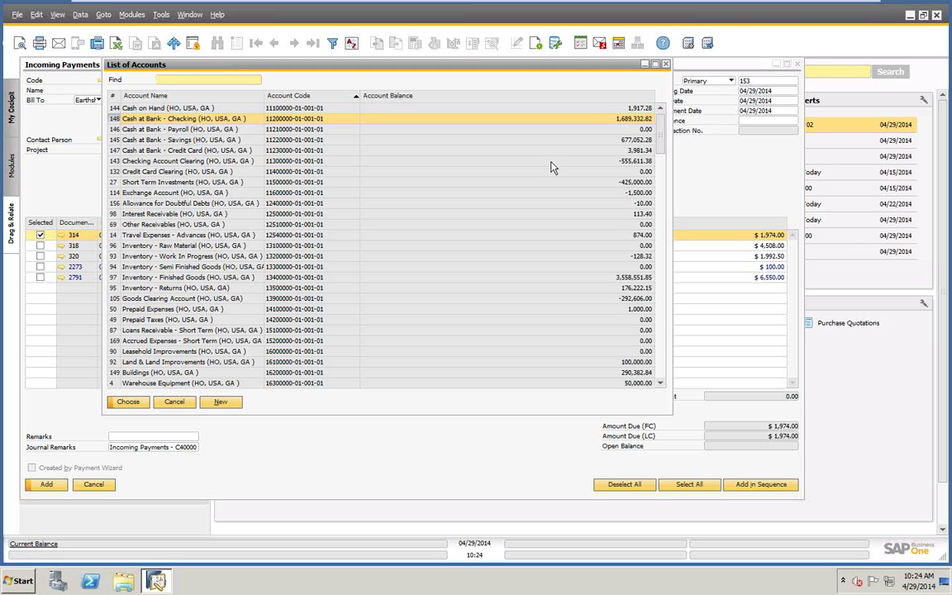
pyautogui.click(132, 405)
# Complete the bank transfer with transfer date 04/29/2014, reference 1243 and the $1,954 balance due as its total
pyautogui.click(320, 160)
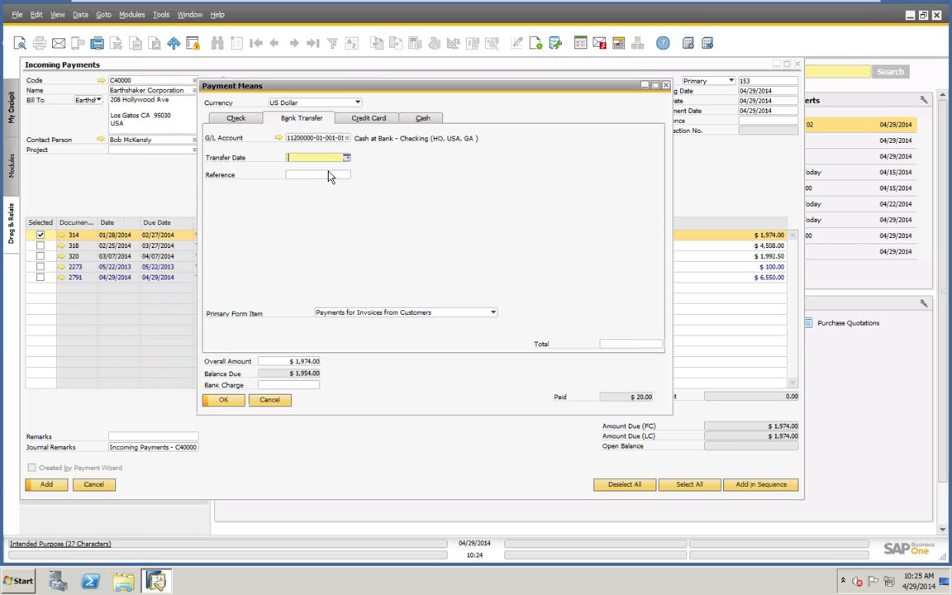
pyautogui.write('t')
pyautogui.click(329, 172)
pyautogui.press('Tab')
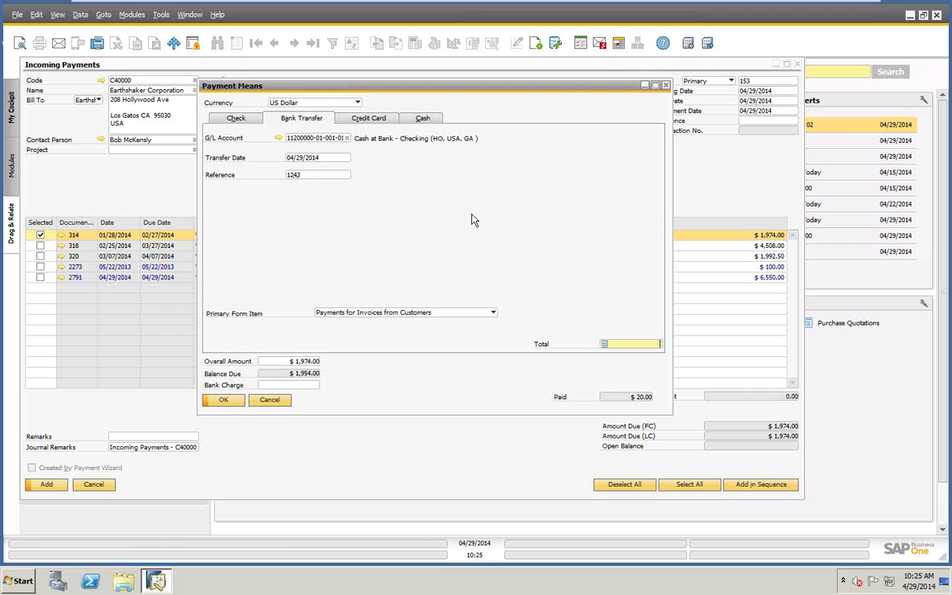
pyautogui.rightClick(632, 345)
pyautogui.click(640, 368)
# Check the cash entry, accept the payment means with the non-cash account, and add the incoming payment
pyautogui.click(419, 119)
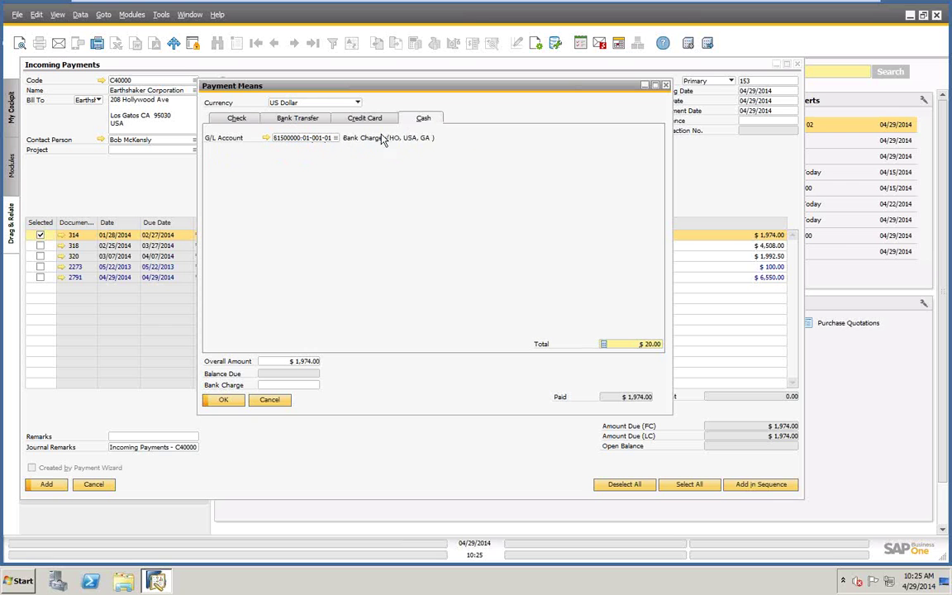
pyautogui.click(222, 400)
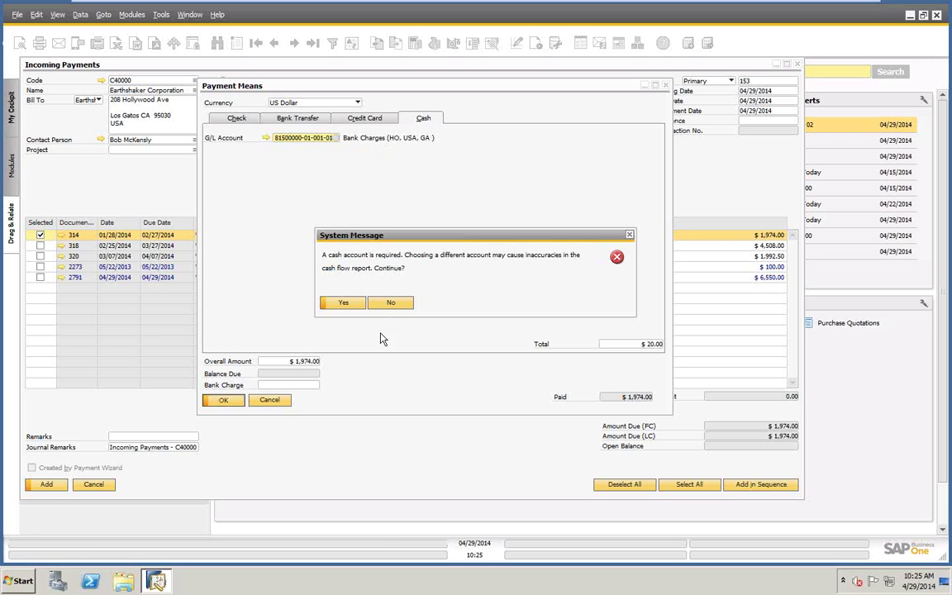
pyautogui.click(344, 304)
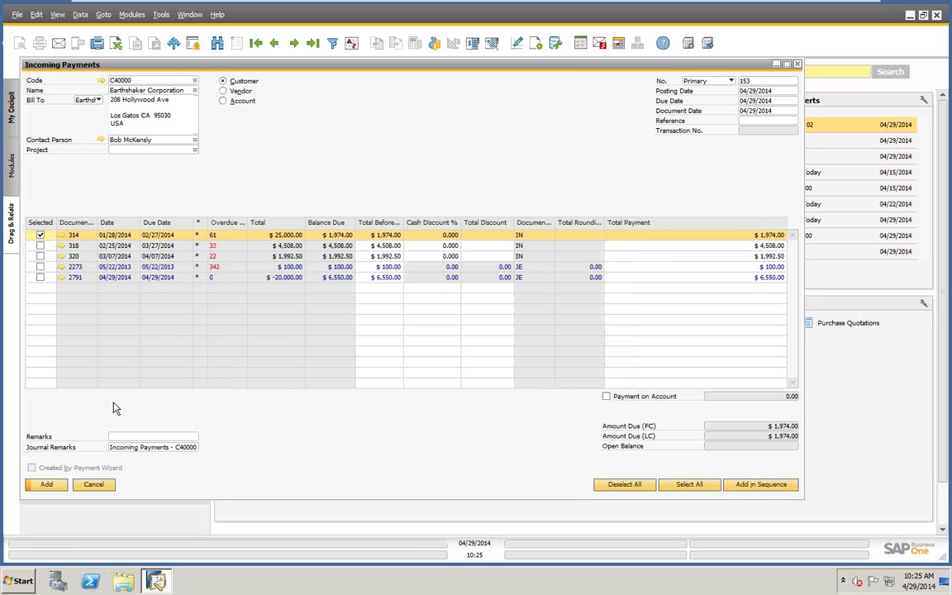
pyautogui.click(46, 484)
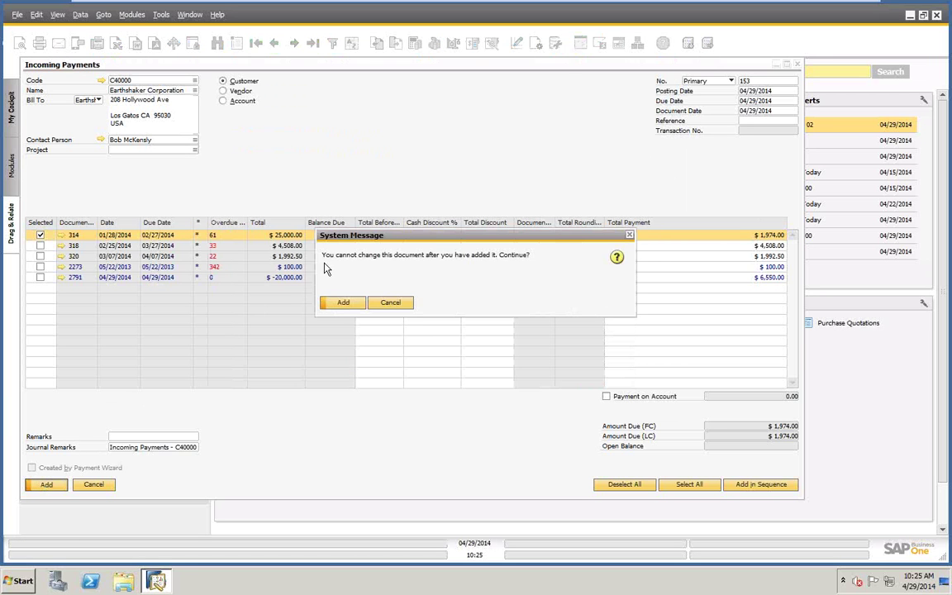
pyautogui.click(343, 302)
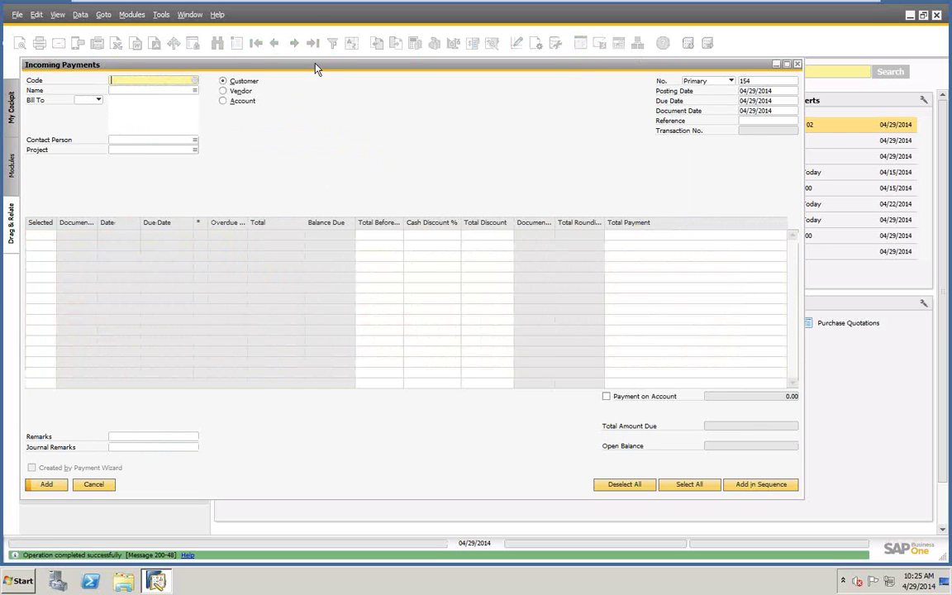
# Display the last incoming payment, review its journal entry, then close the payment window and collapse the Banking module
pyautogui.click(312, 44)
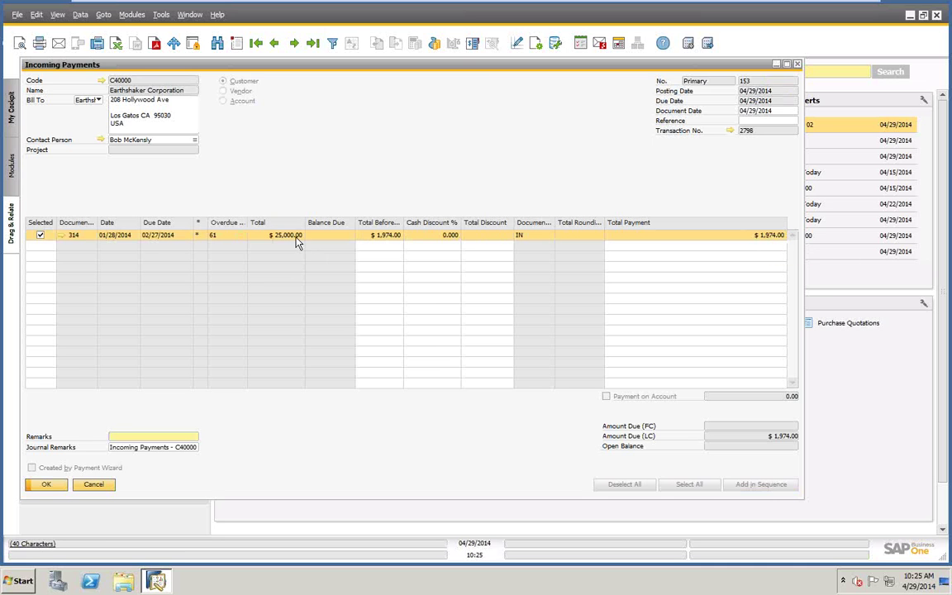
pyautogui.click(730, 131)
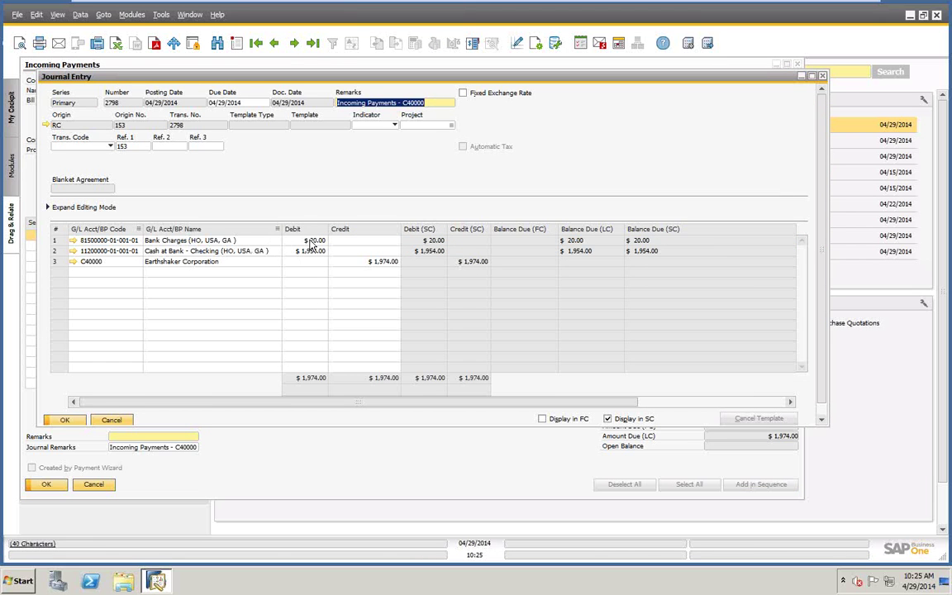
pyautogui.click(112, 420)
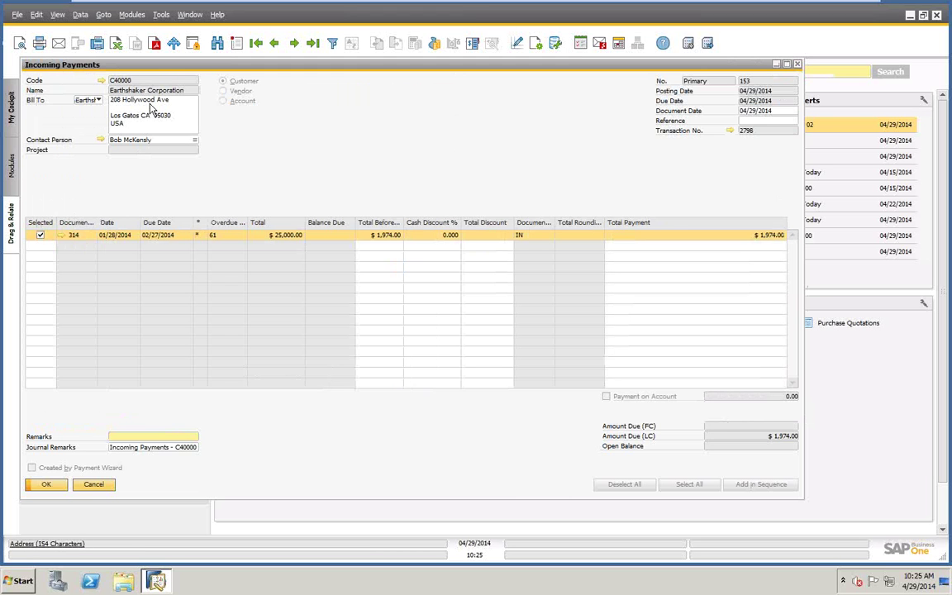
pyautogui.click(93, 489)
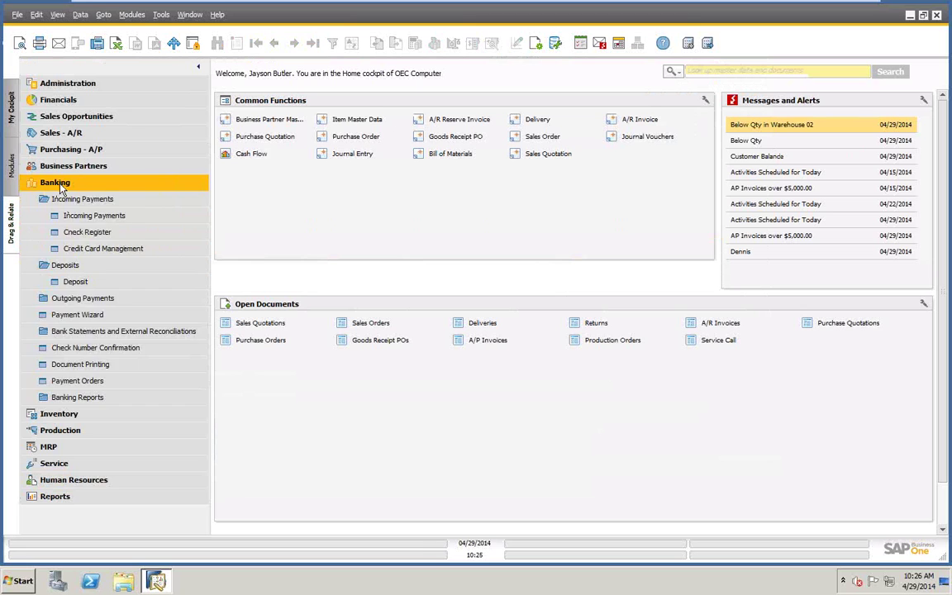
pyautogui.click(56, 182)
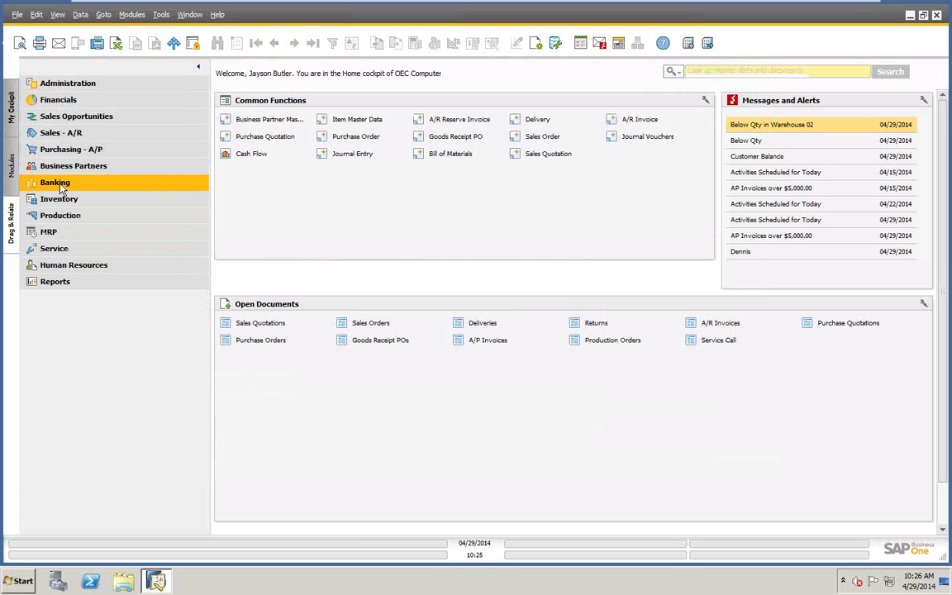